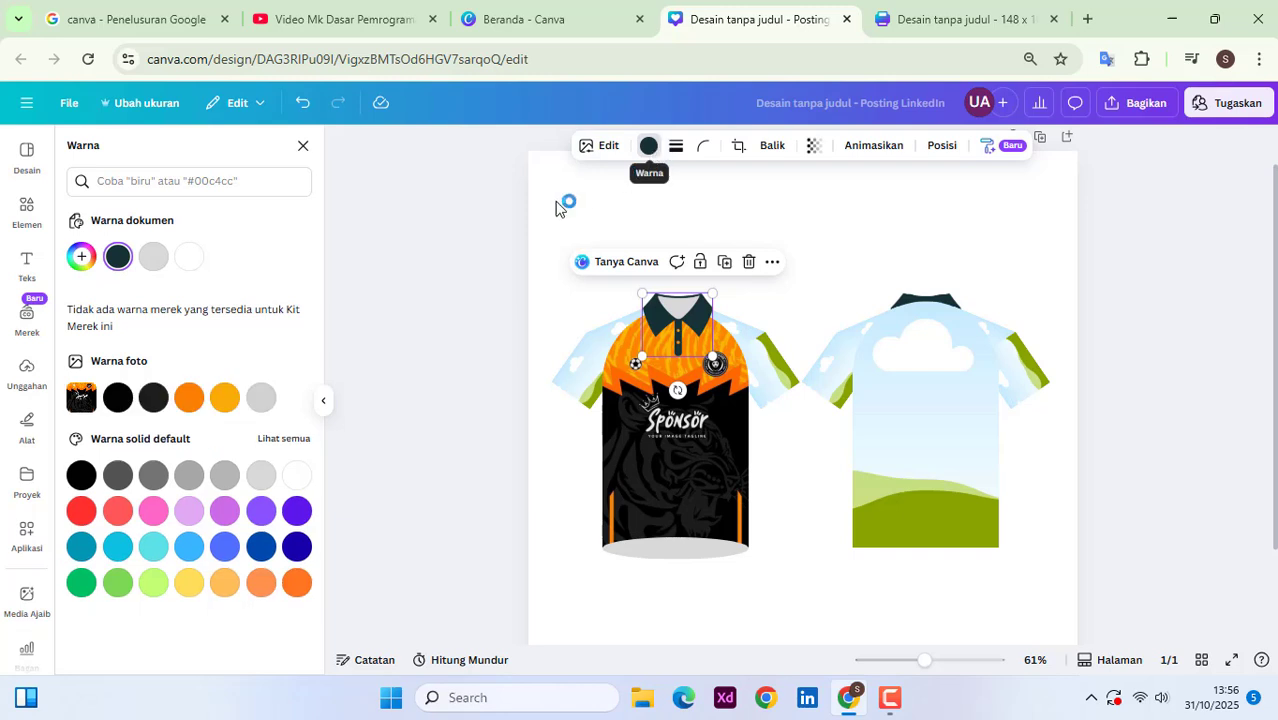
Step: Recolour the front shirt's collar with the near-black photo colour #1e1d1c after trying orange and pure black
left_click(189, 400)
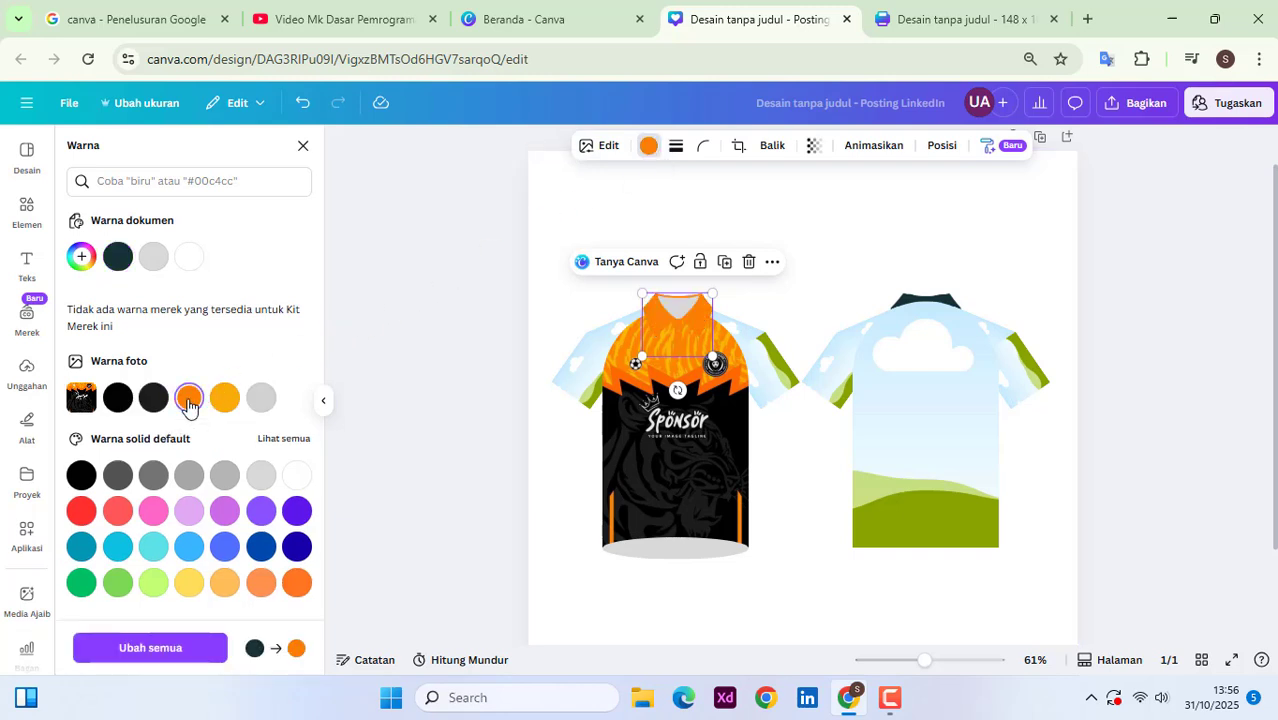
left_click(117, 398)
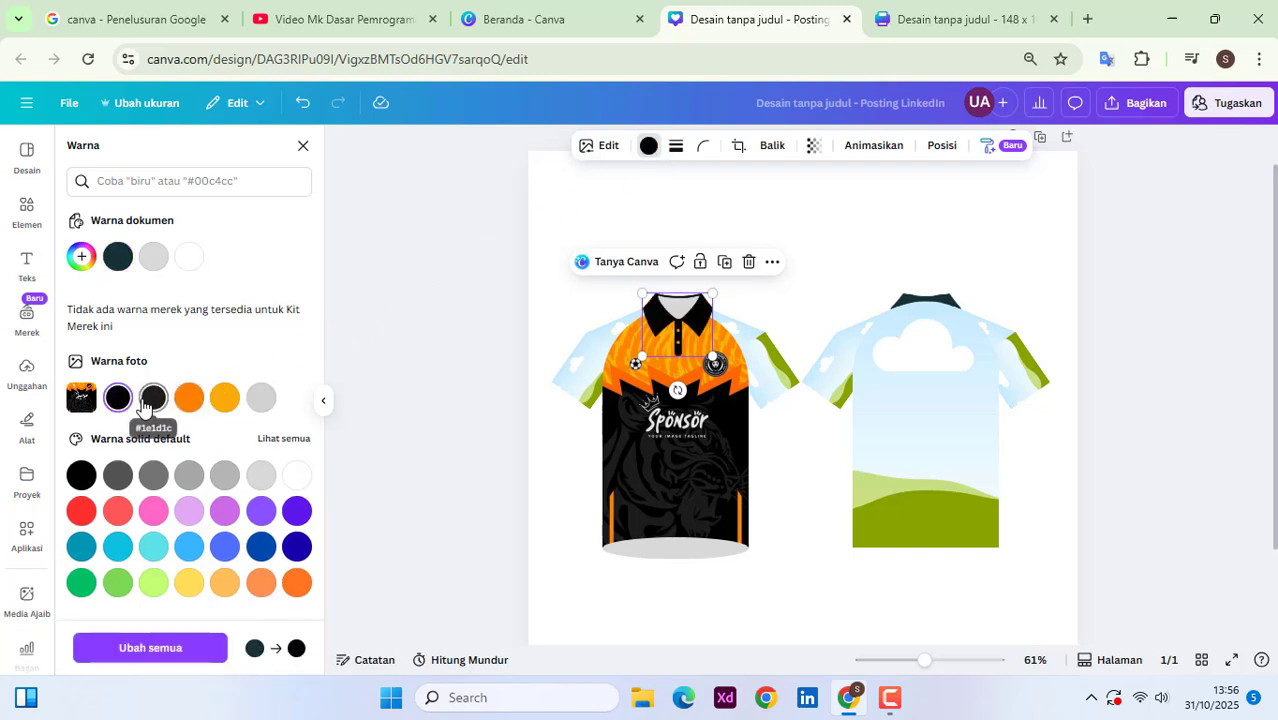
left_click(147, 402)
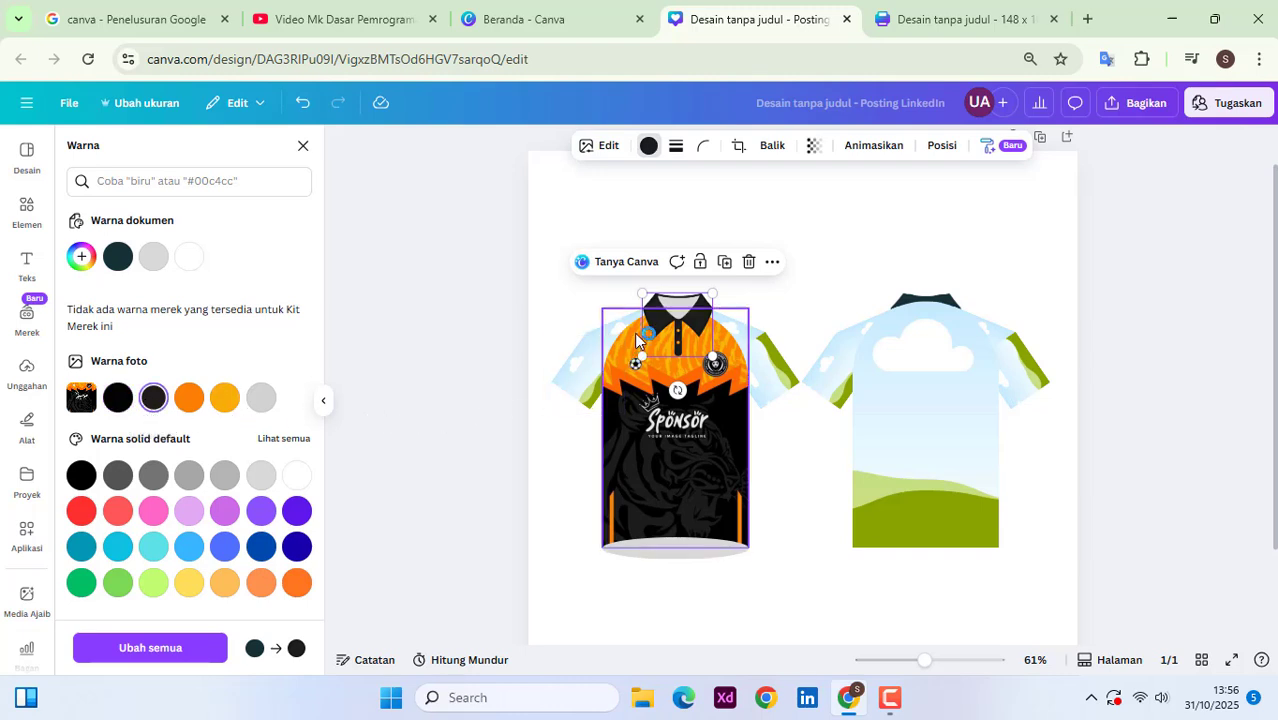
Step: Fill the front shirt's left sleeve frame with the near-black photo colour #1e1d1c, comparing it with orange
left_click(586, 362)
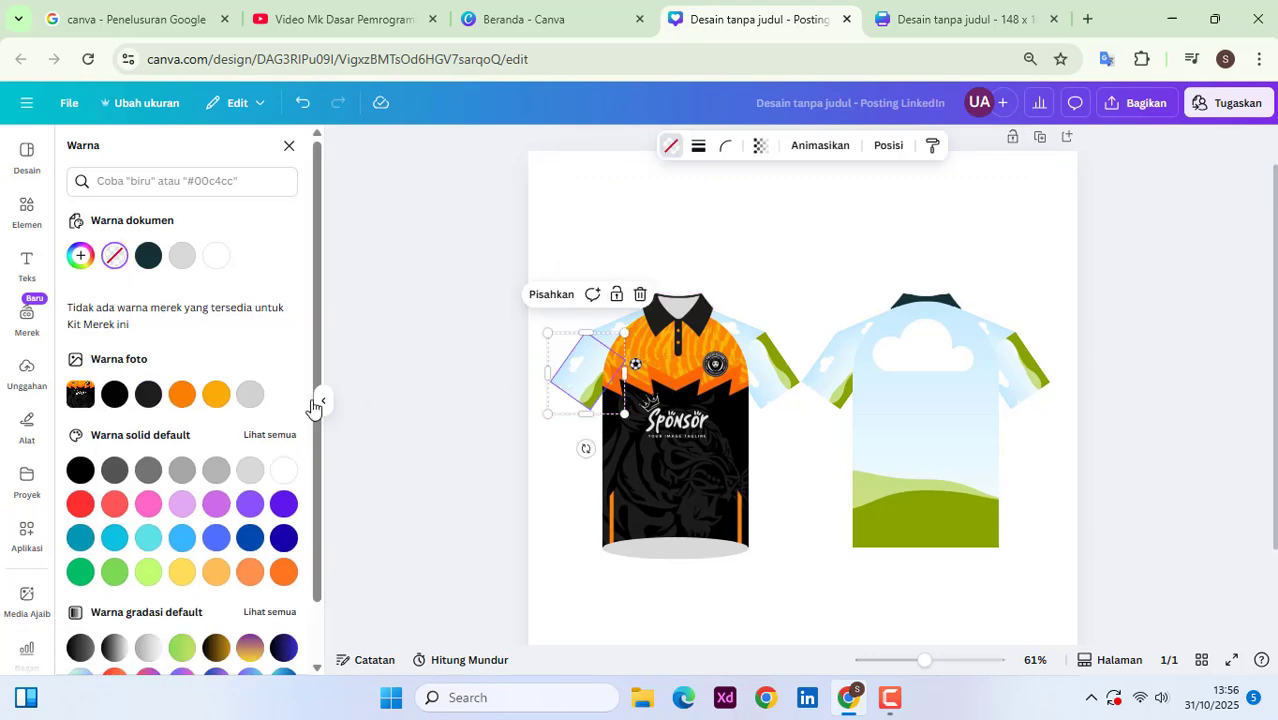
left_click(146, 398)
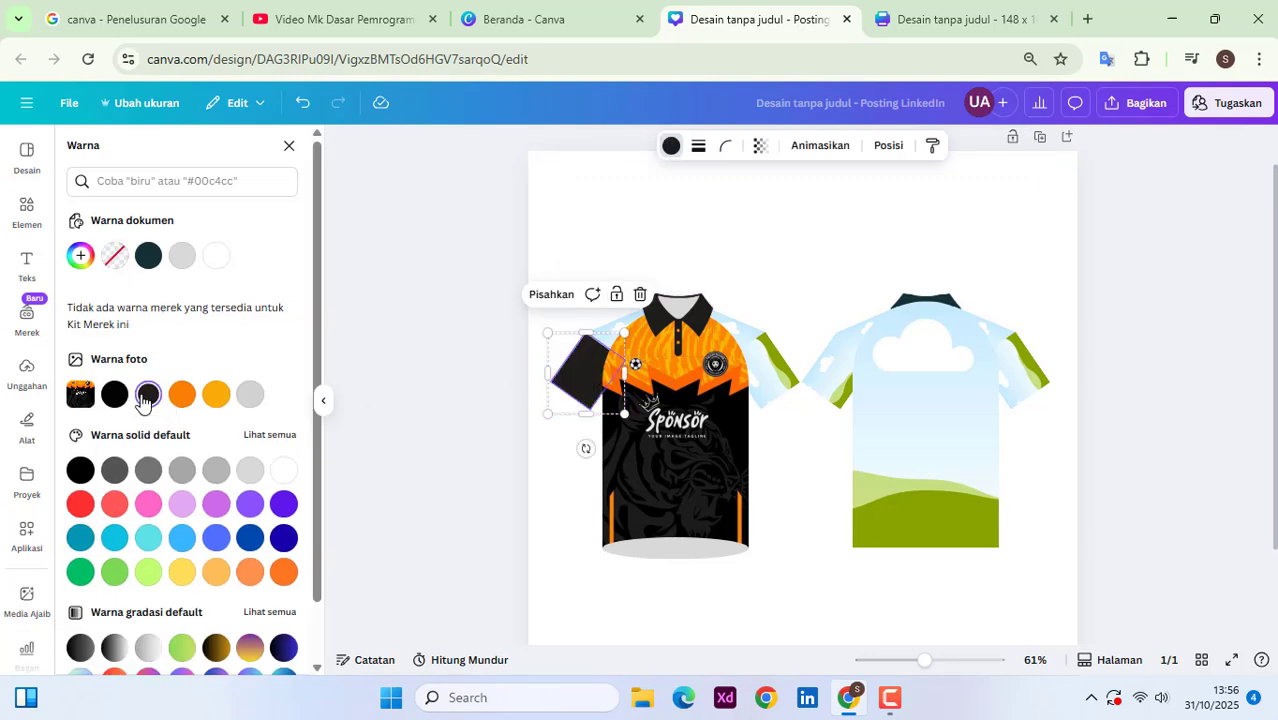
left_click(181, 396)
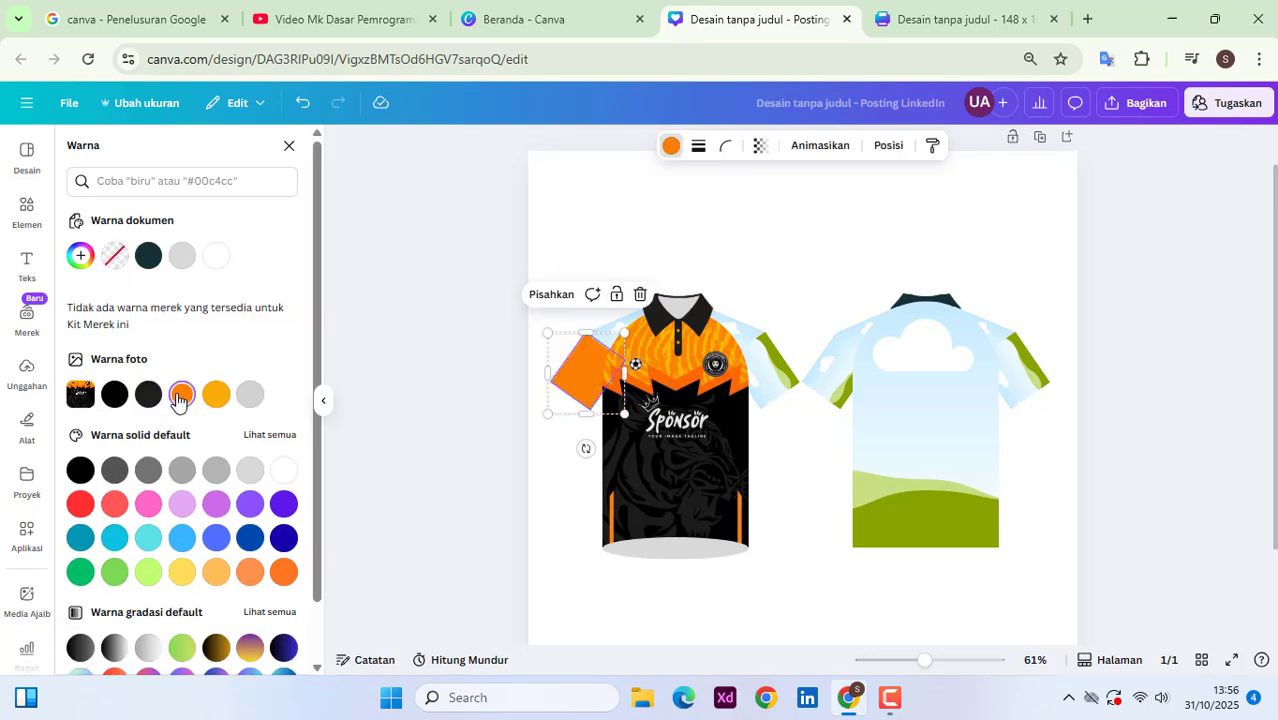
left_click(148, 394)
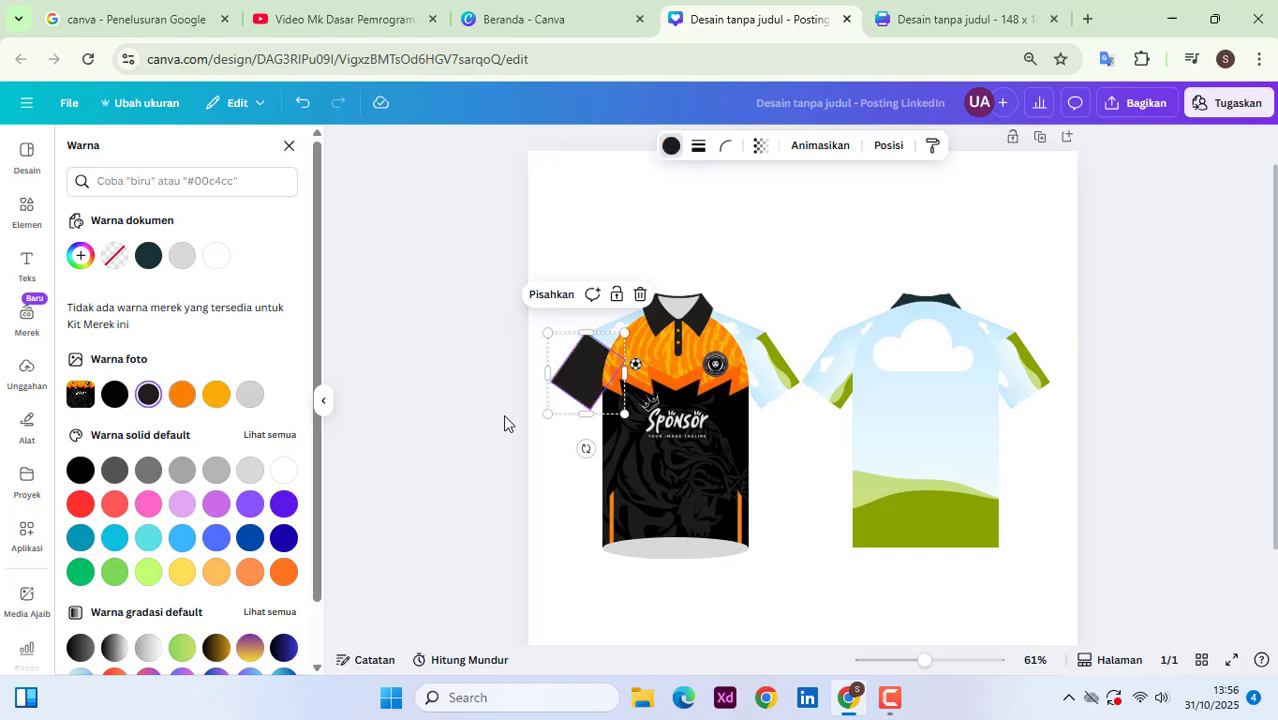
Step: Fill the cuff strip of the front shirt's left sleeve with the near-black photo colour after trying orange and pure black
left_click(563, 405)
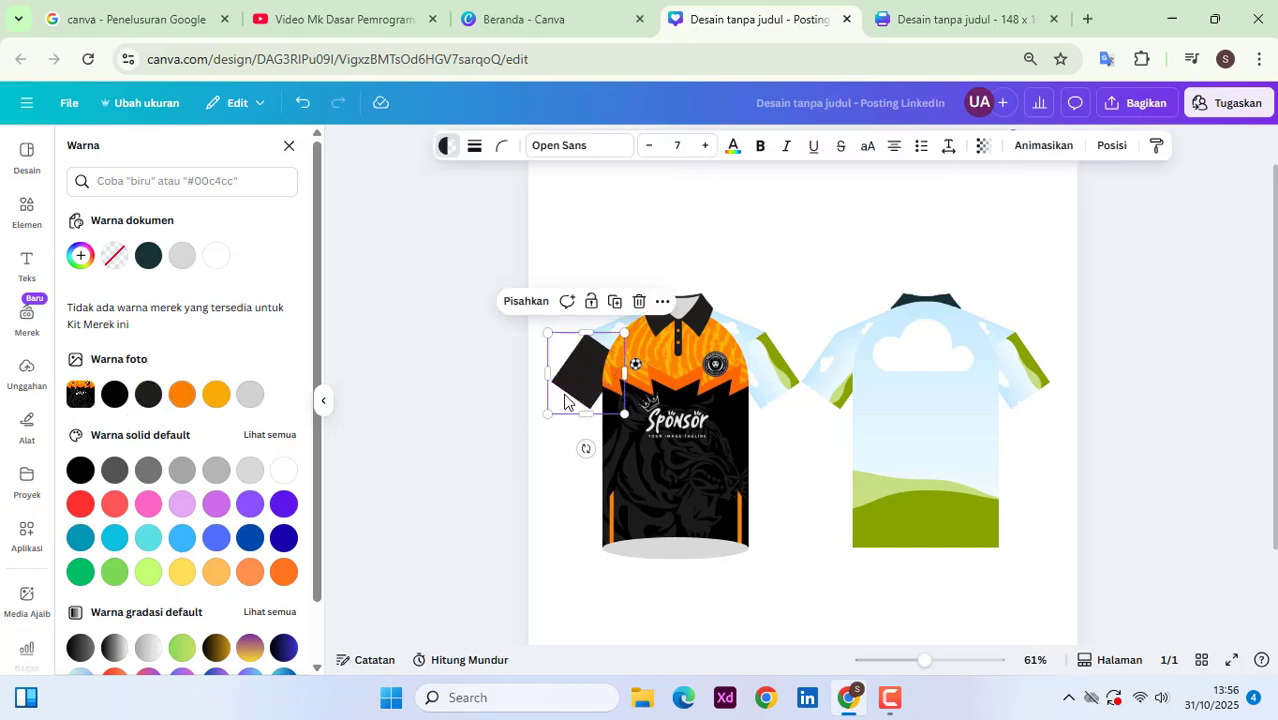
left_click(558, 403)
left_click(150, 400)
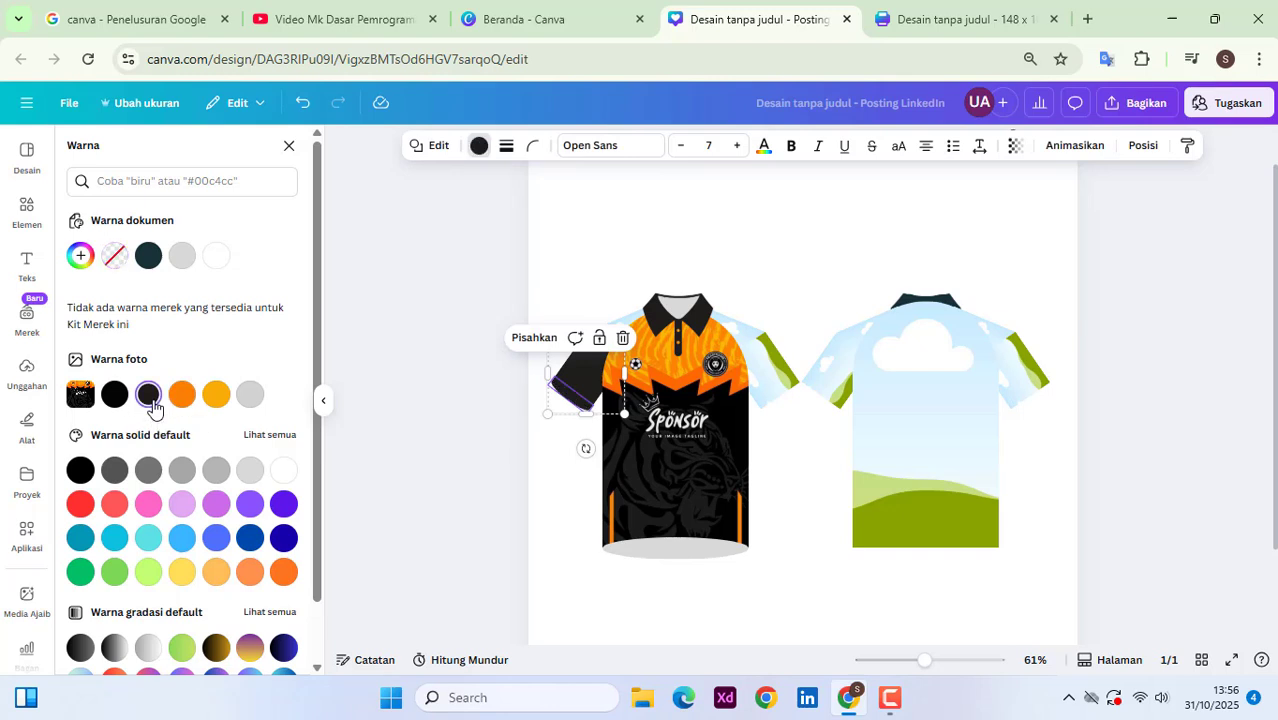
left_click(179, 399)
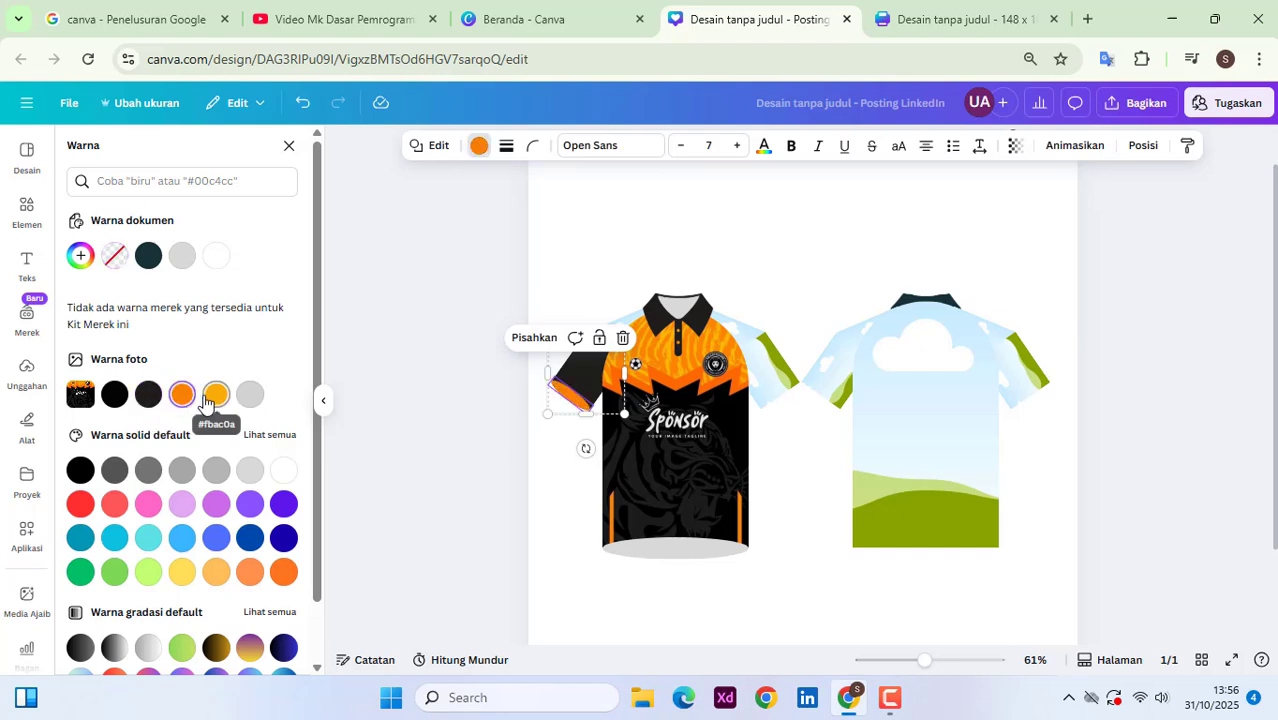
left_click(152, 402)
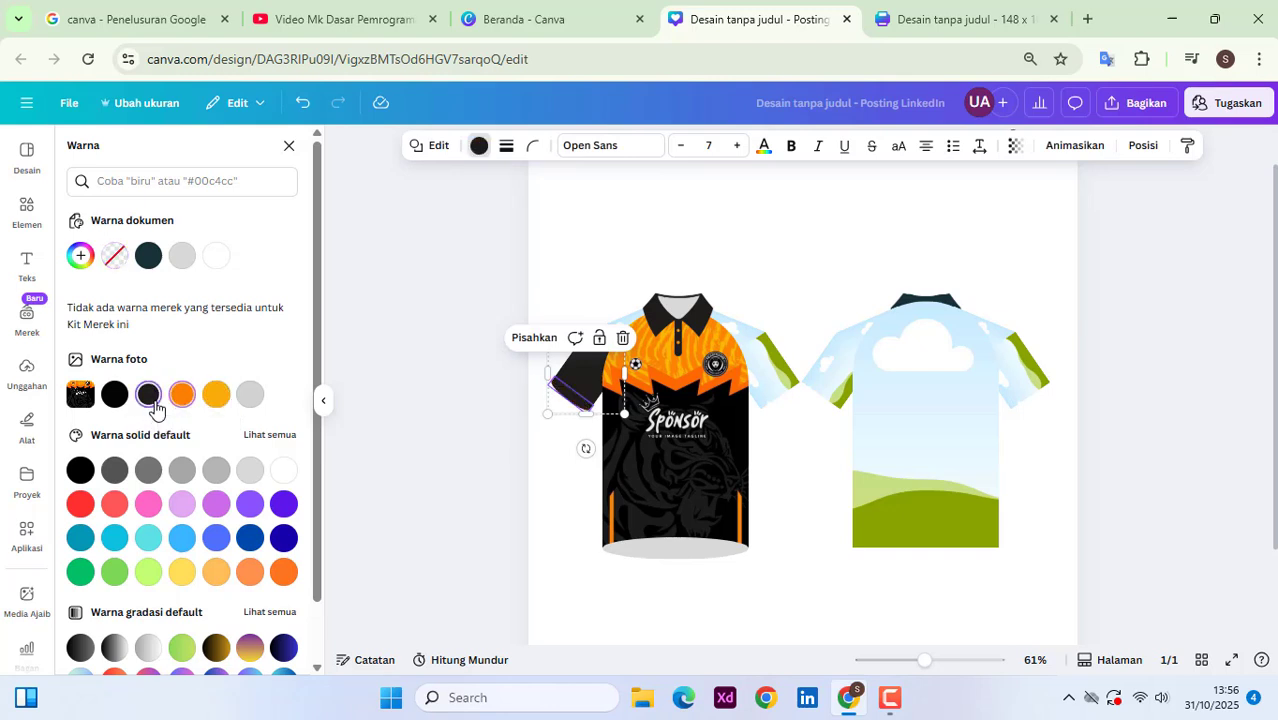
left_click(119, 405)
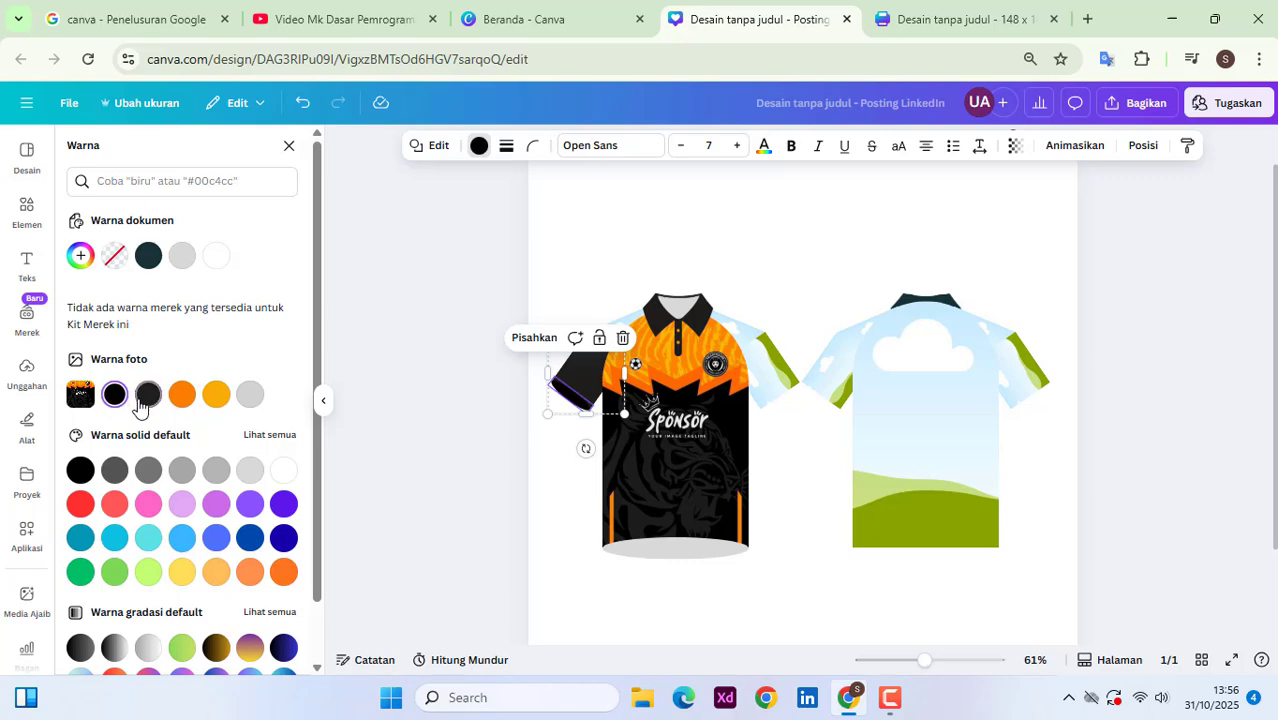
left_click(145, 398)
Step: Fill the front shirt's right sleeve and its cuff strip with the near-black photo colour
left_click(758, 374)
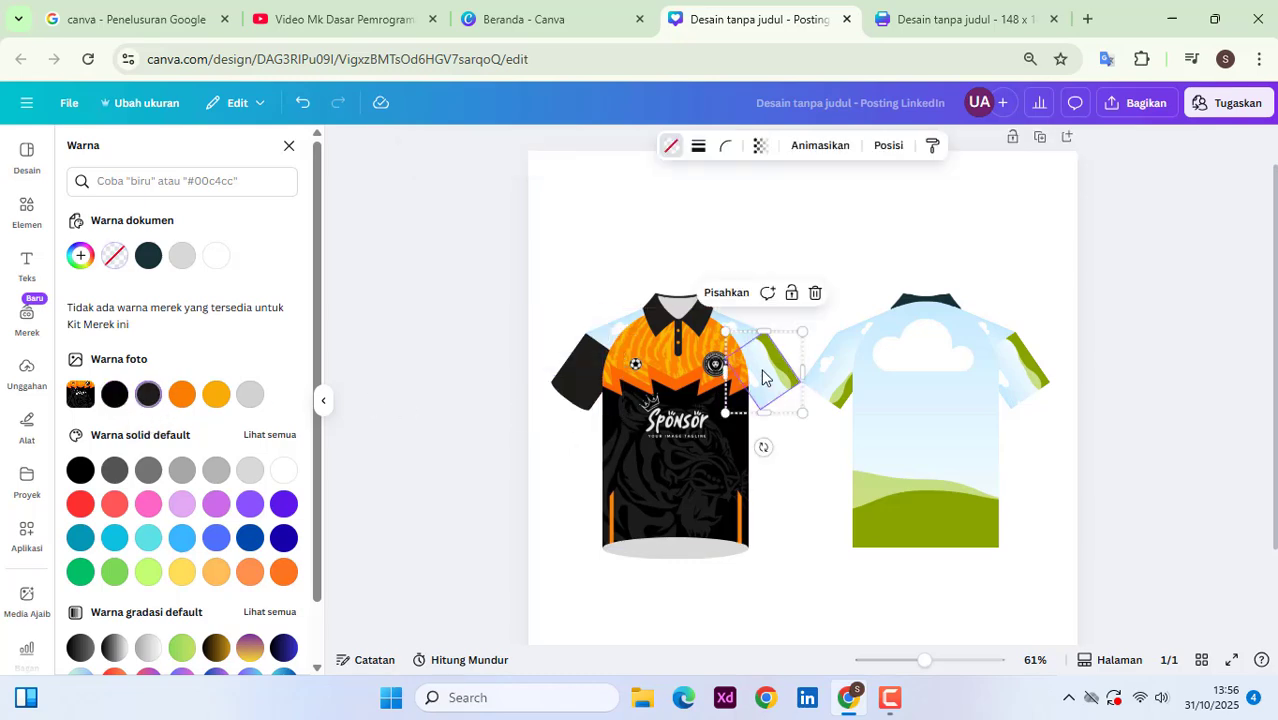
left_click(147, 396)
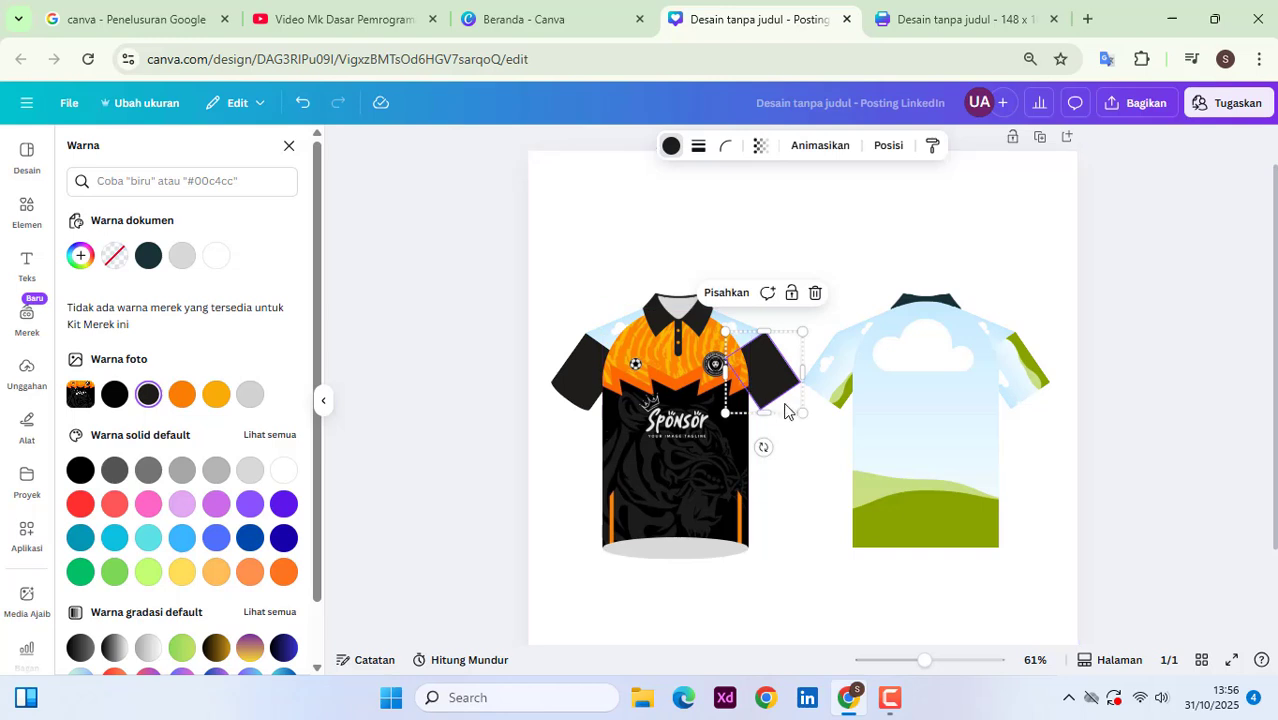
left_click(784, 406)
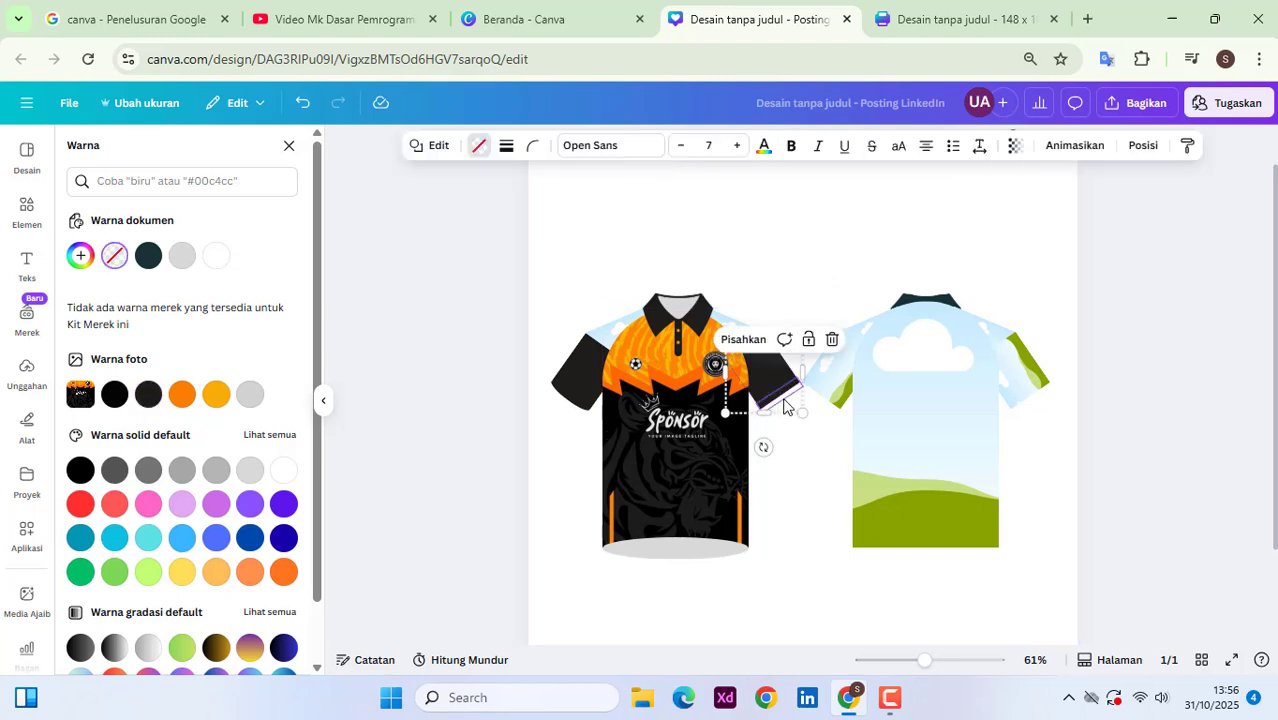
left_click(146, 396)
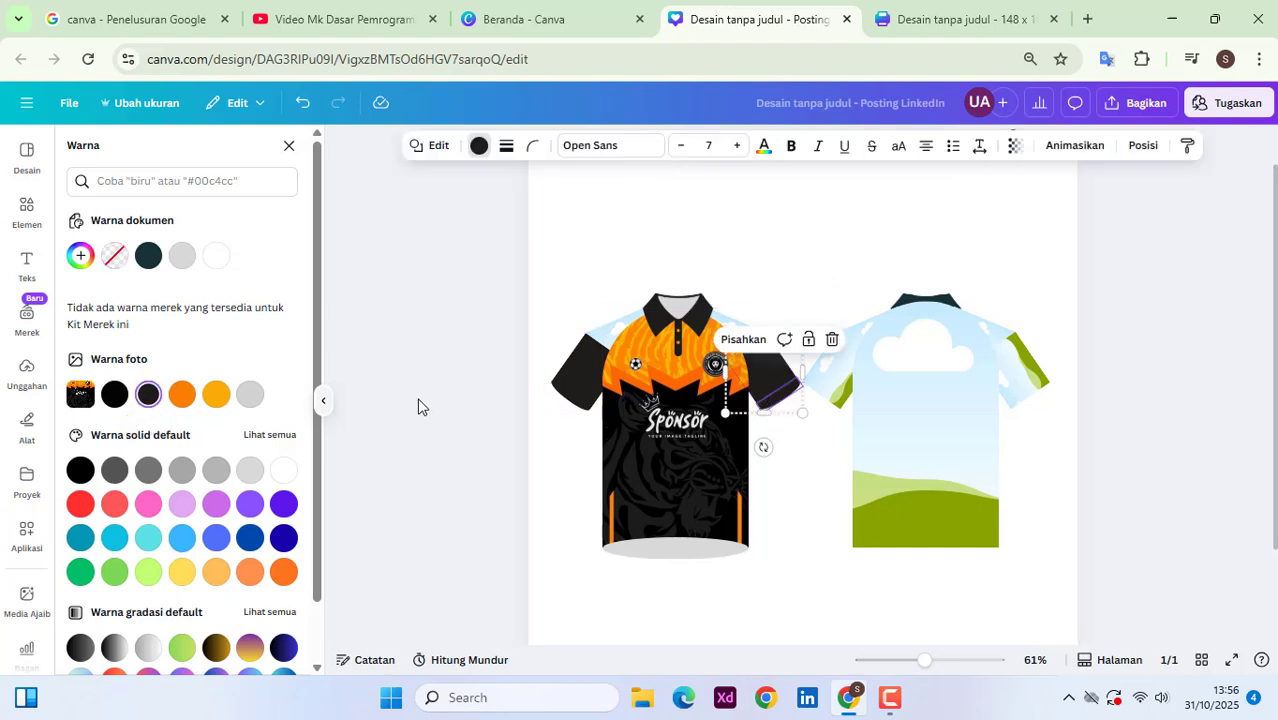
Step: Fill both shoulder pieces of the front shirt together with the yellow-orange photo colour #fbac0a
left_click(595, 330)
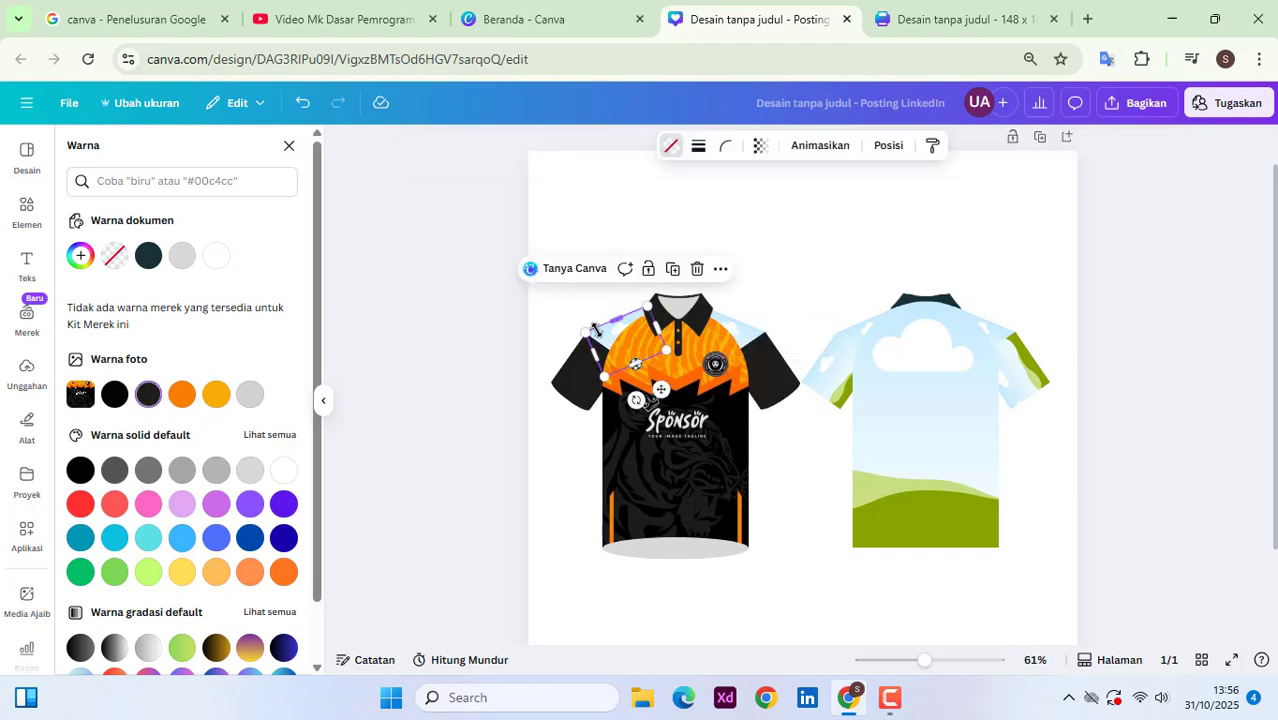
left_click(738, 338, "shift")
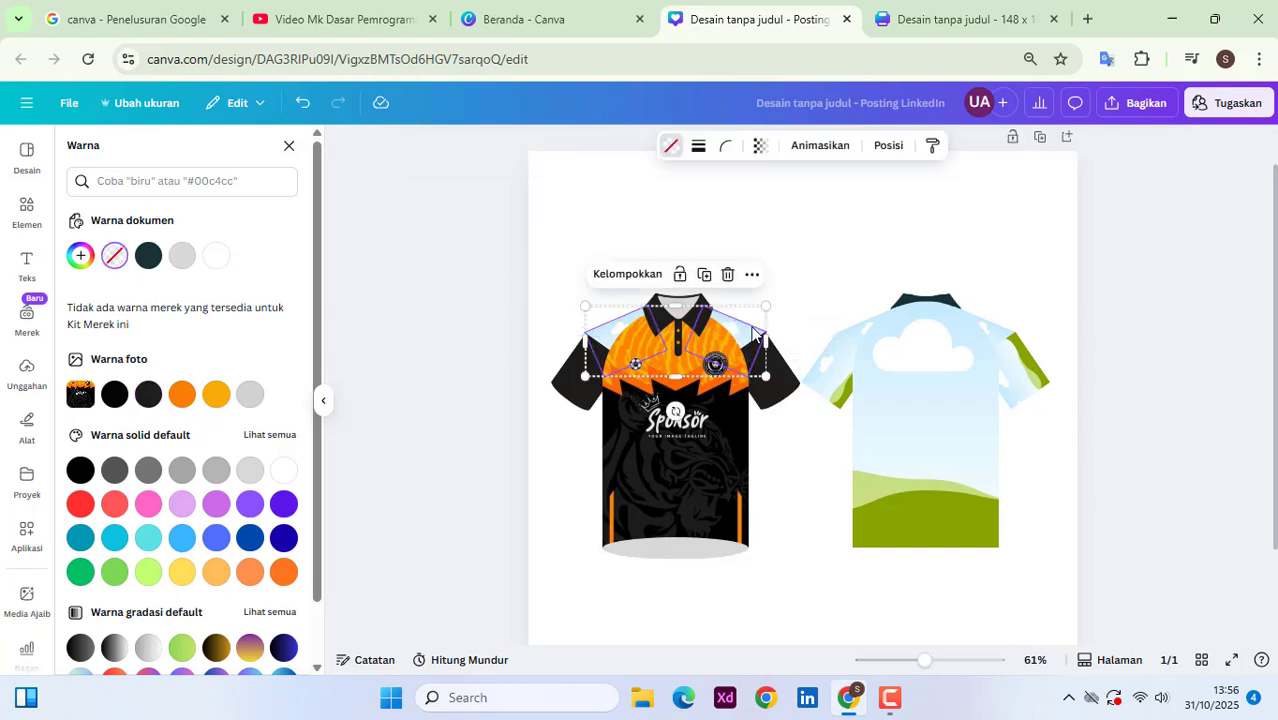
left_click(181, 396)
left_click(218, 397)
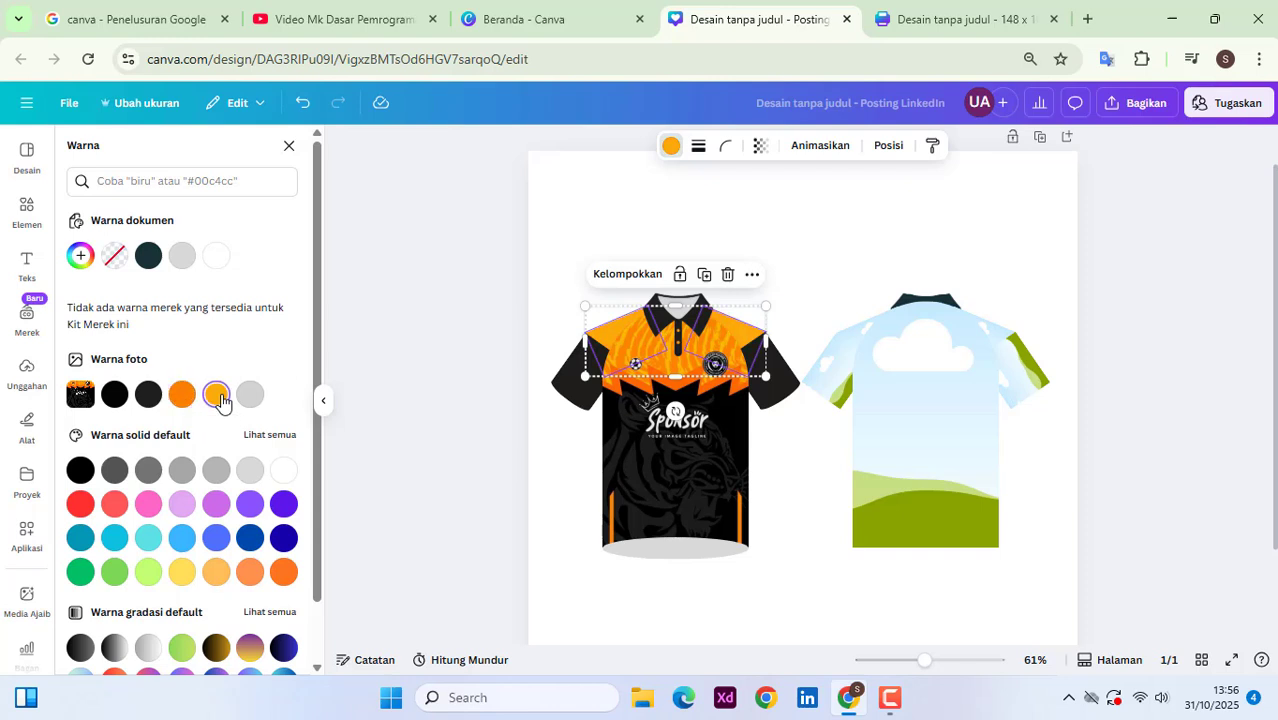
Step: Recolour the grey ellipse at the front shirt's bottom hem pure black, after trying near-black and orange
left_click(680, 552)
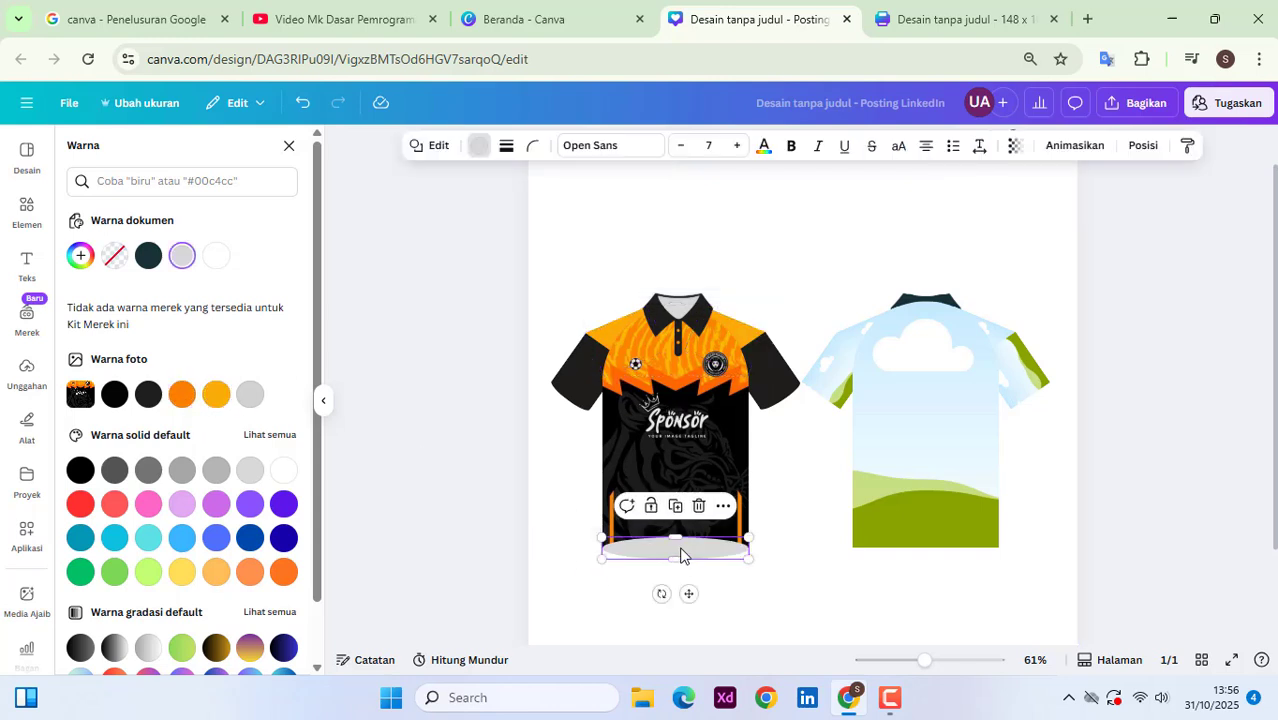
left_click(149, 398)
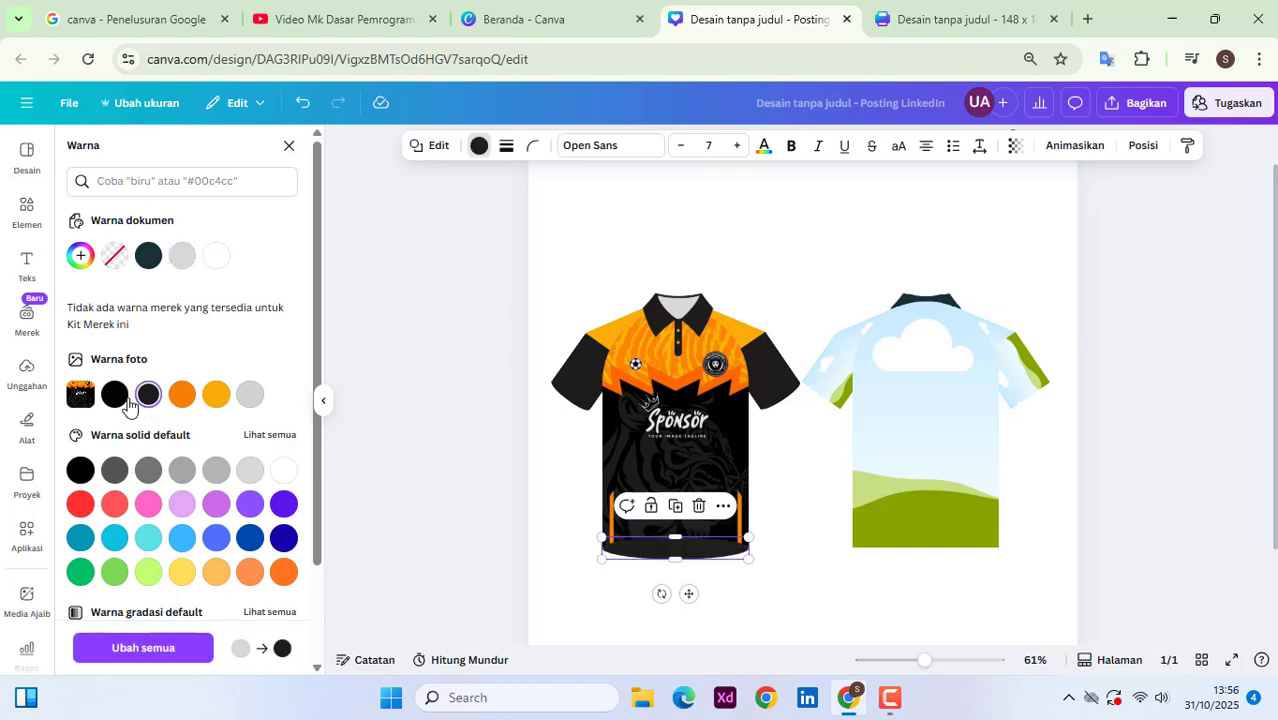
left_click(180, 400)
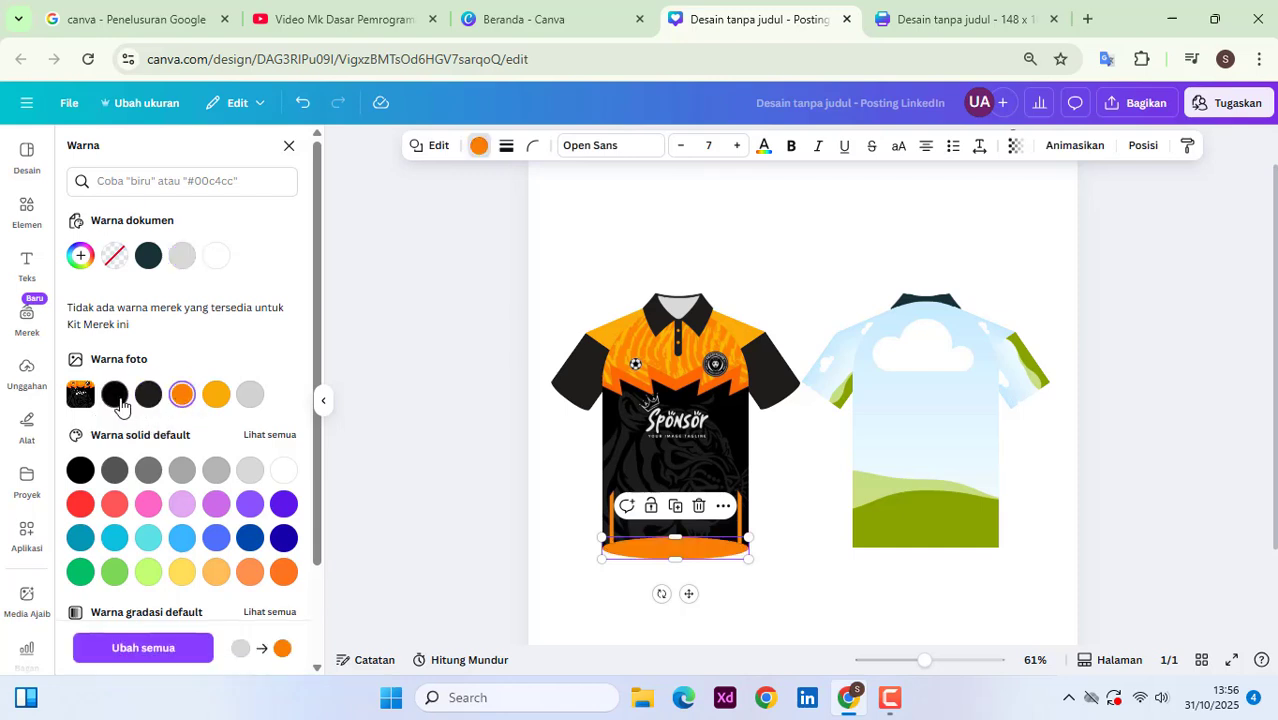
left_click(118, 400)
left_click(770, 594)
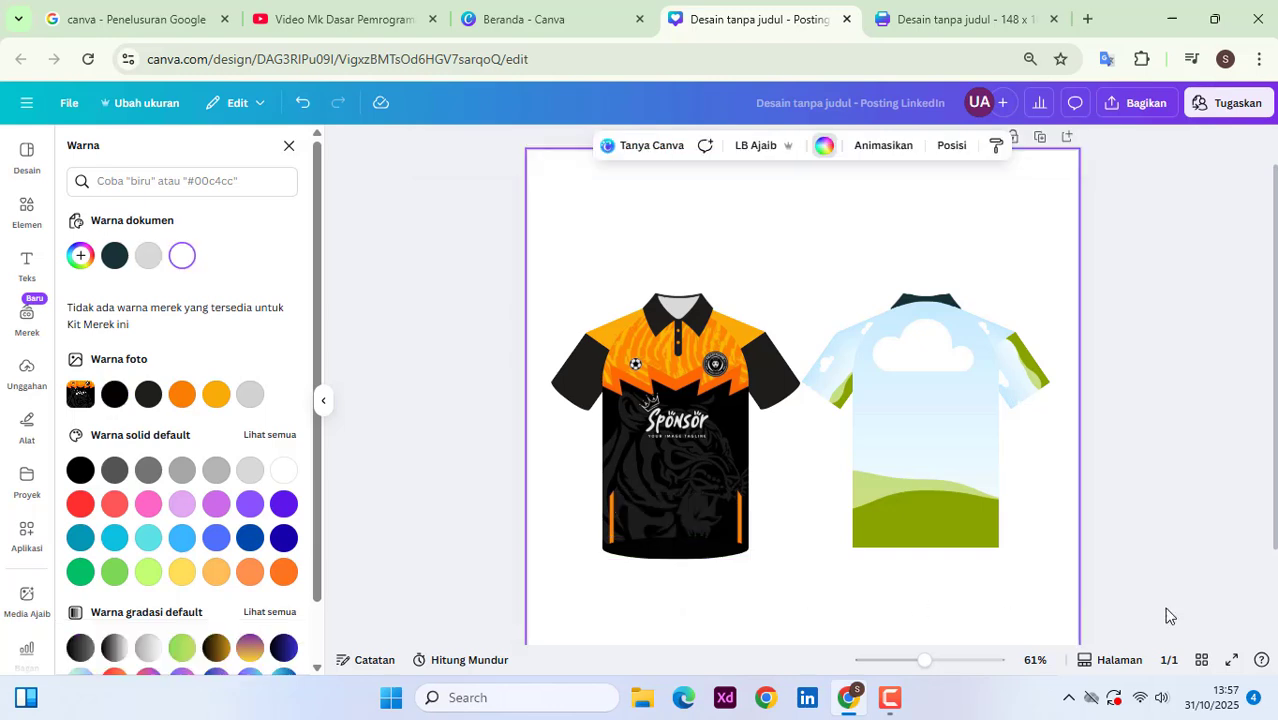
Step: Fill the back shirt's body frame with the orange photo colour after trying yellow-orange
left_click(962, 483)
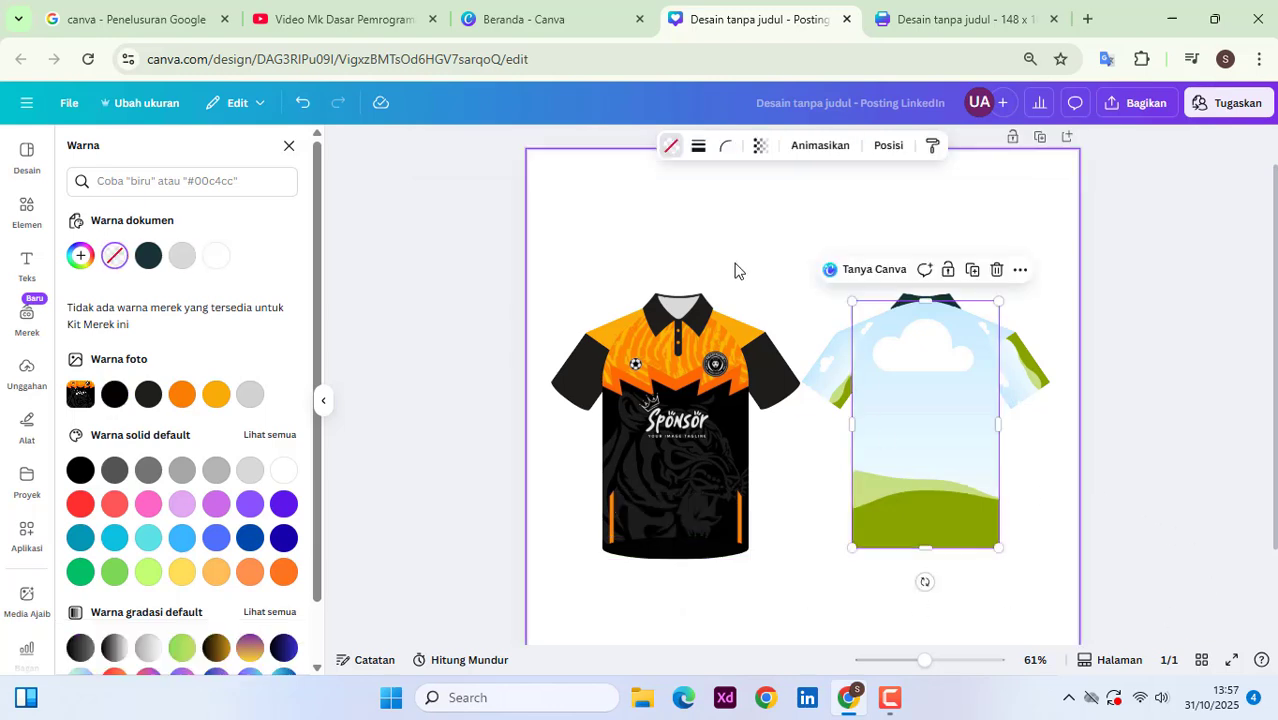
left_click(671, 150)
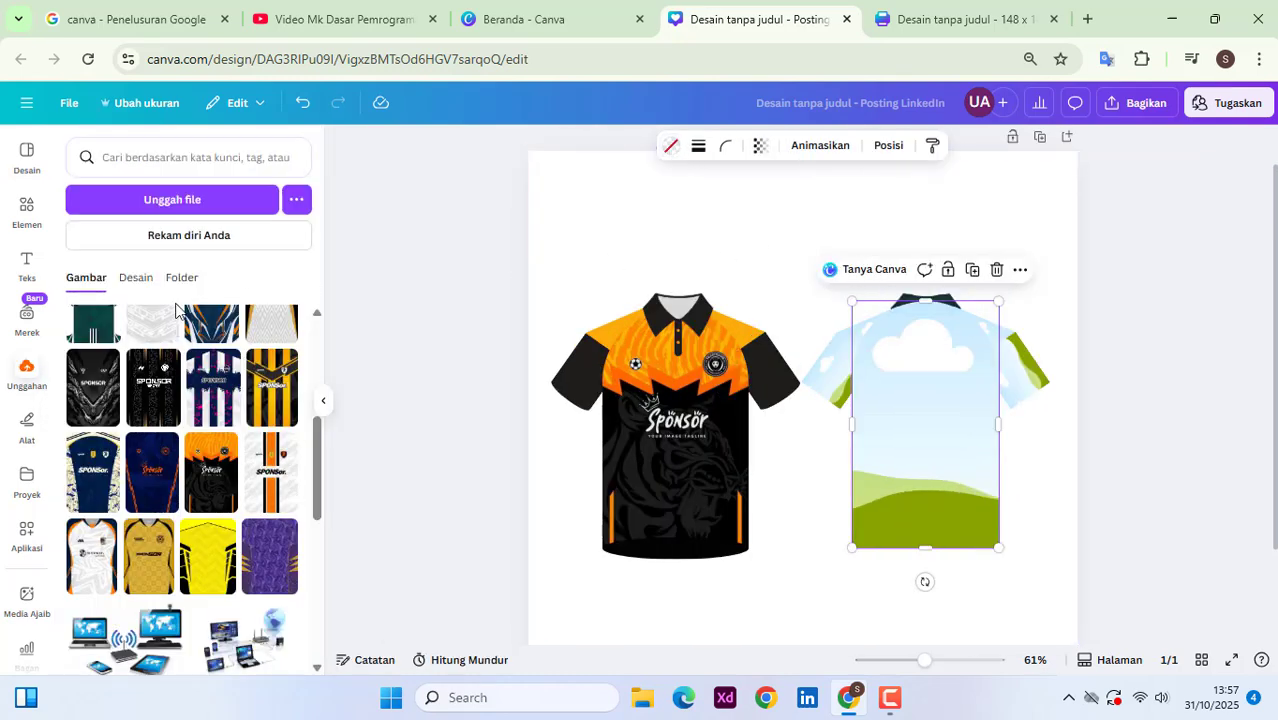
left_click(671, 146)
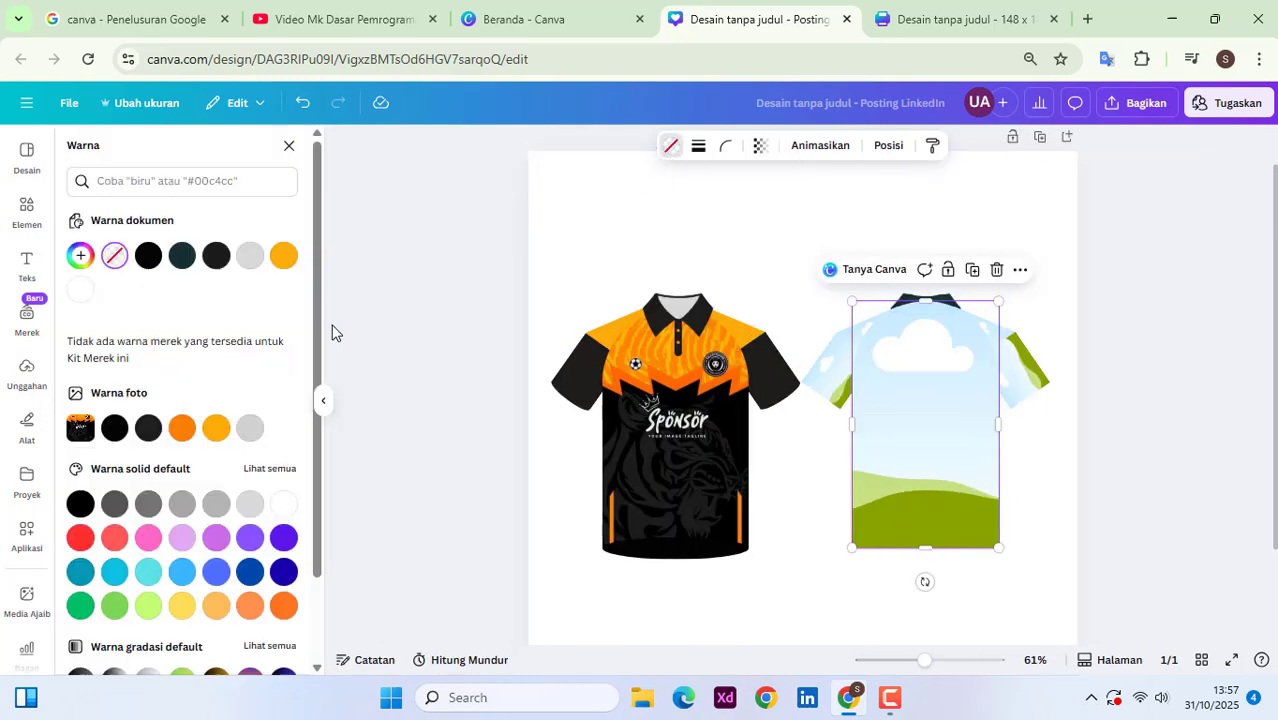
left_click(285, 262)
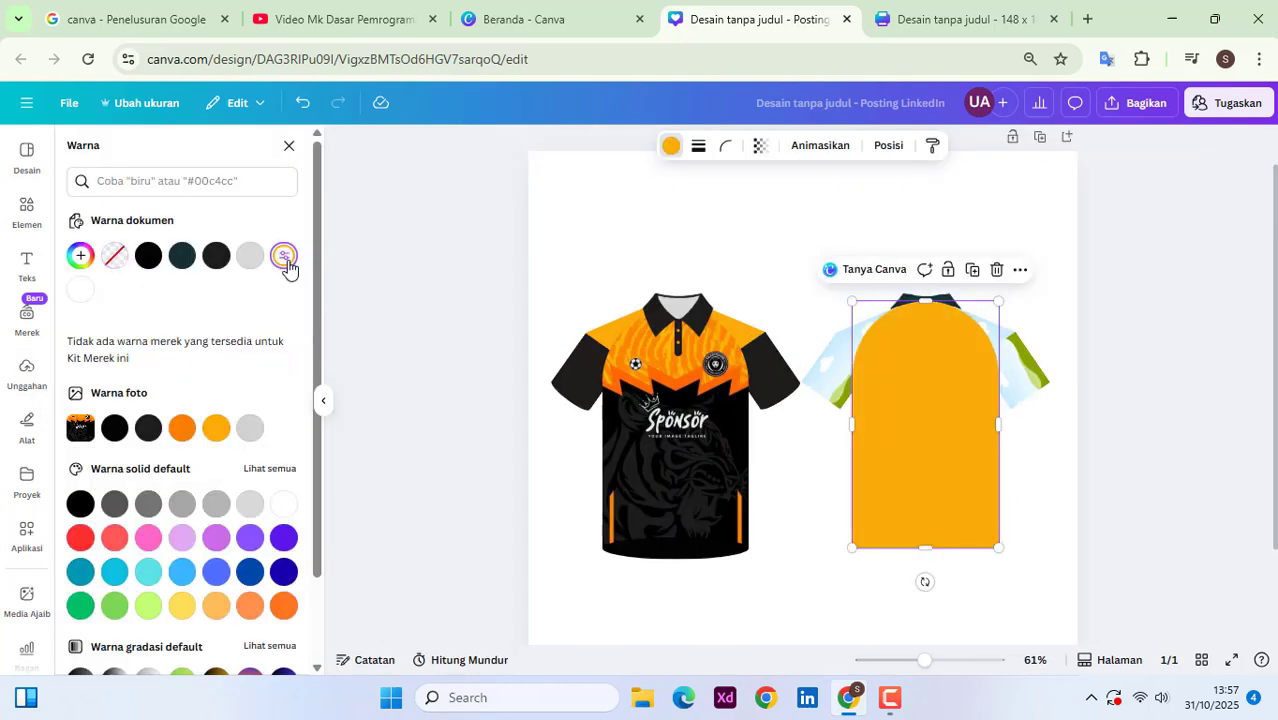
left_click(182, 428)
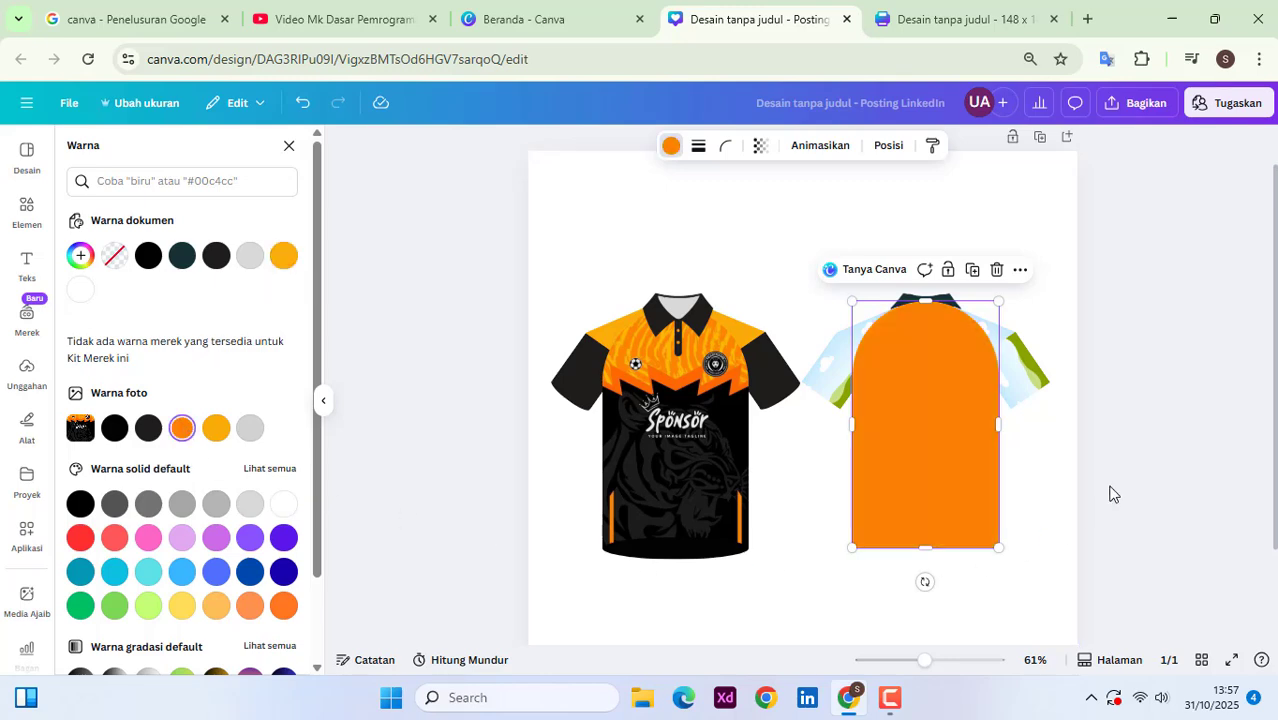
key("Escape")
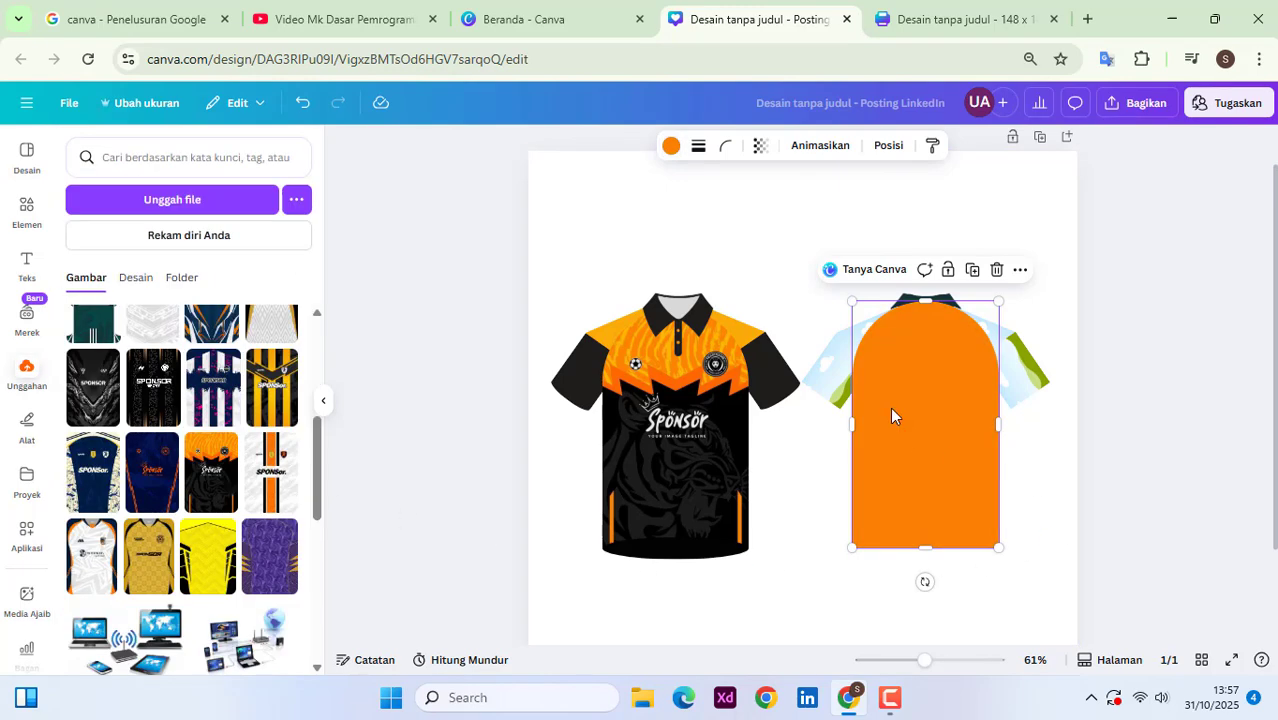
Step: Fill the back shirt's left sleeve and its cuff strip with the near-black photo colour
left_click(832, 374)
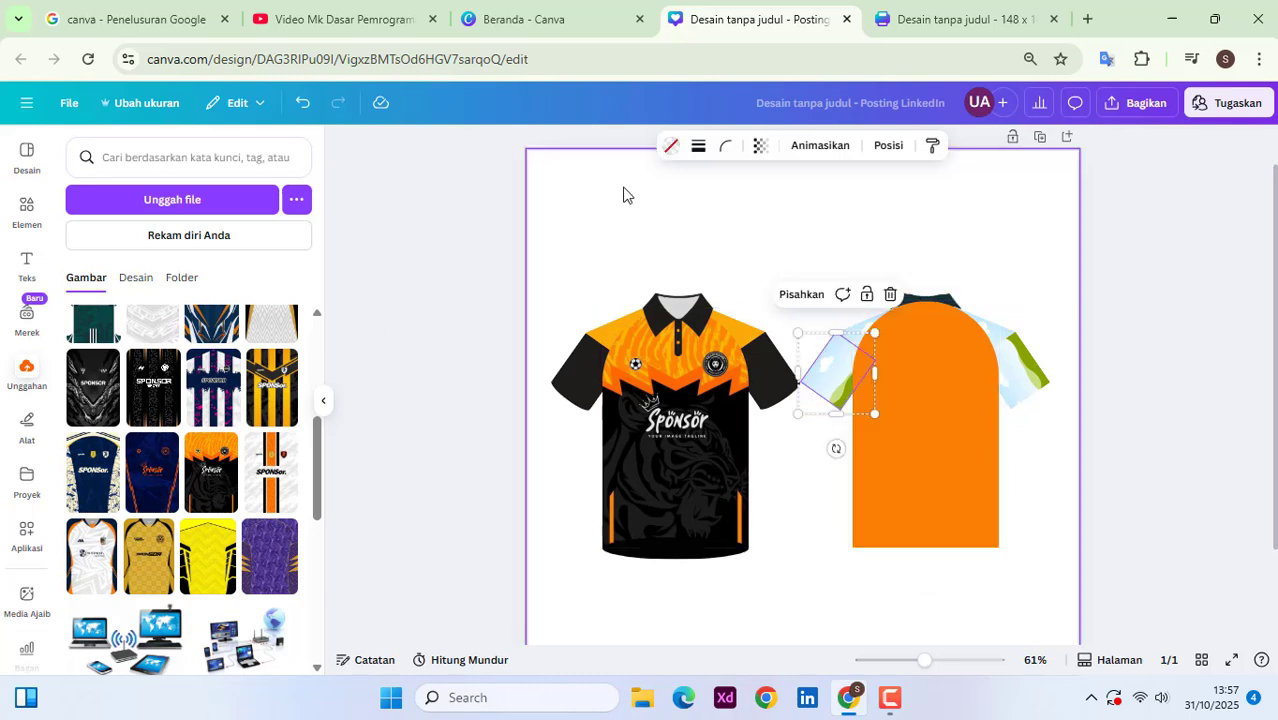
left_click(671, 147)
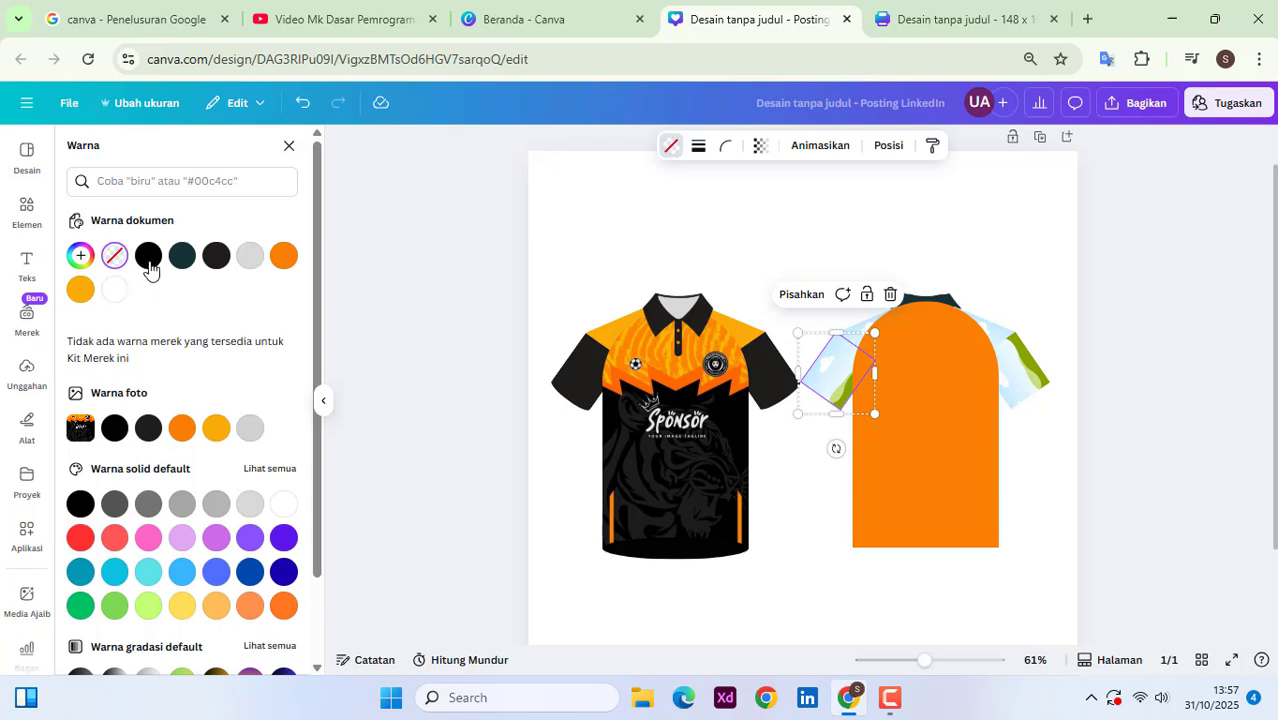
left_click(150, 430)
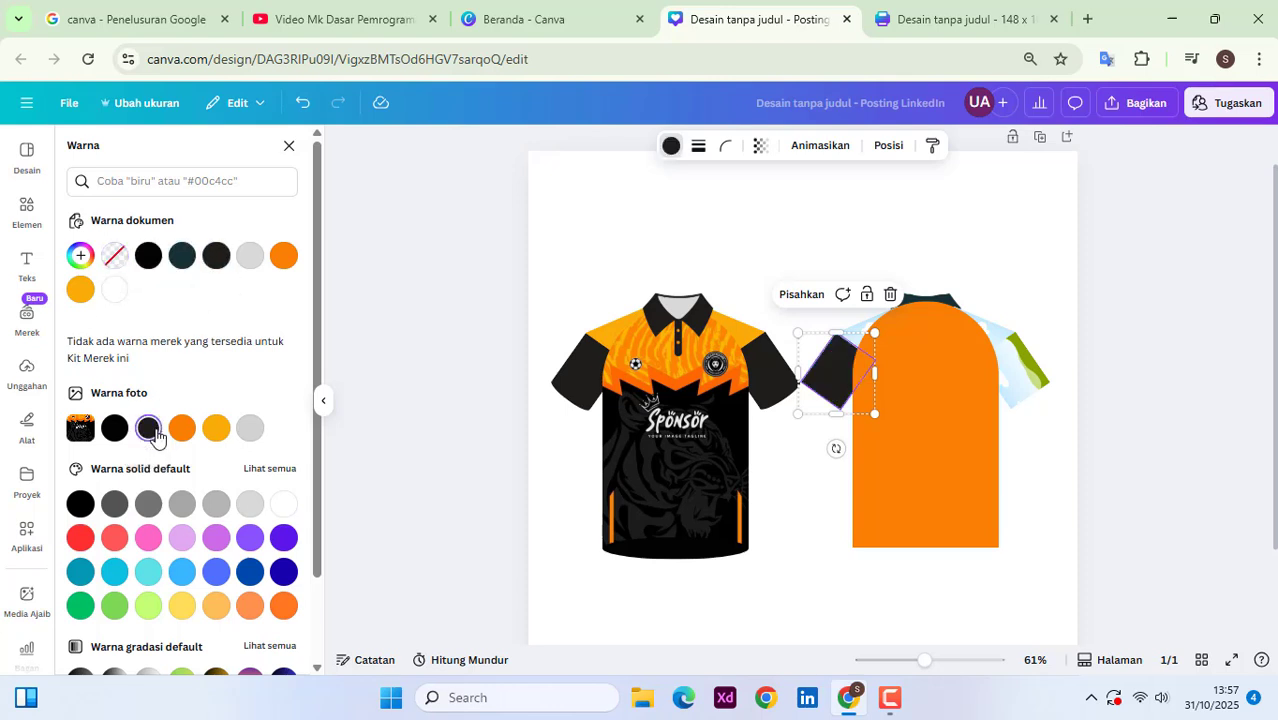
left_click(818, 402)
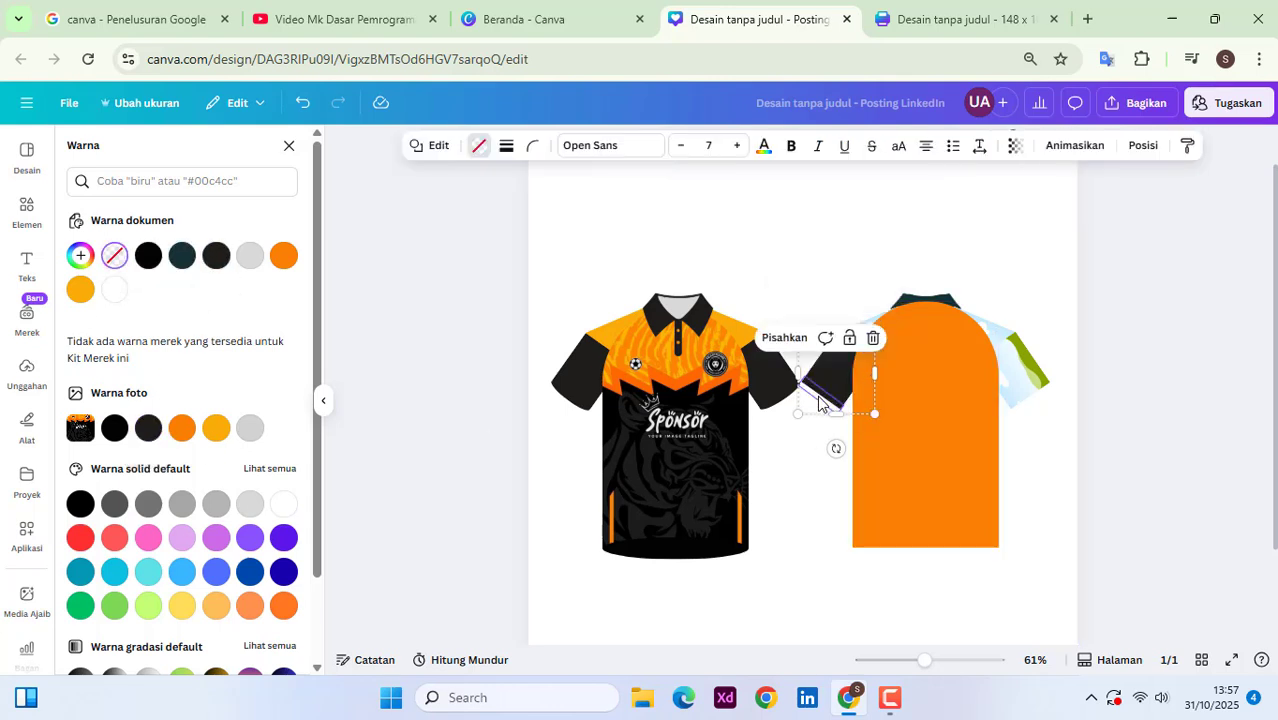
left_click(148, 428)
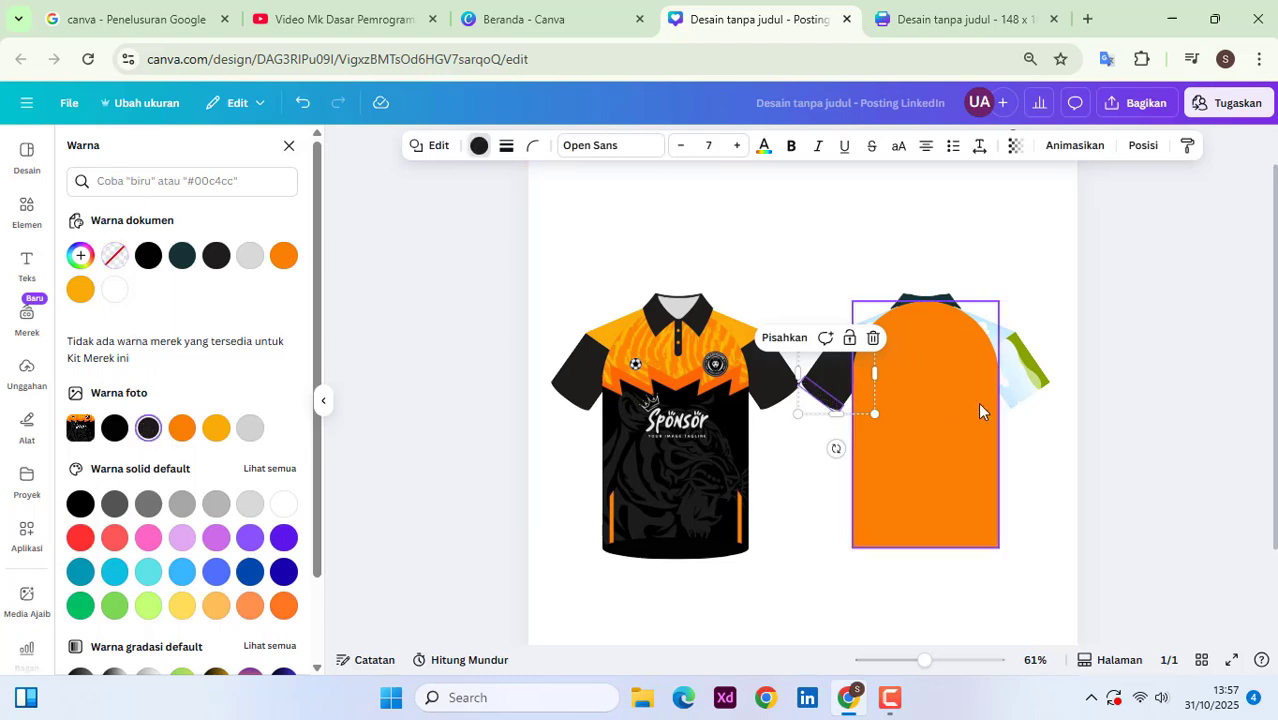
Step: Fill the back shirt's right sleeve and its cuff strip with the near-black photo colour
left_click(1035, 388)
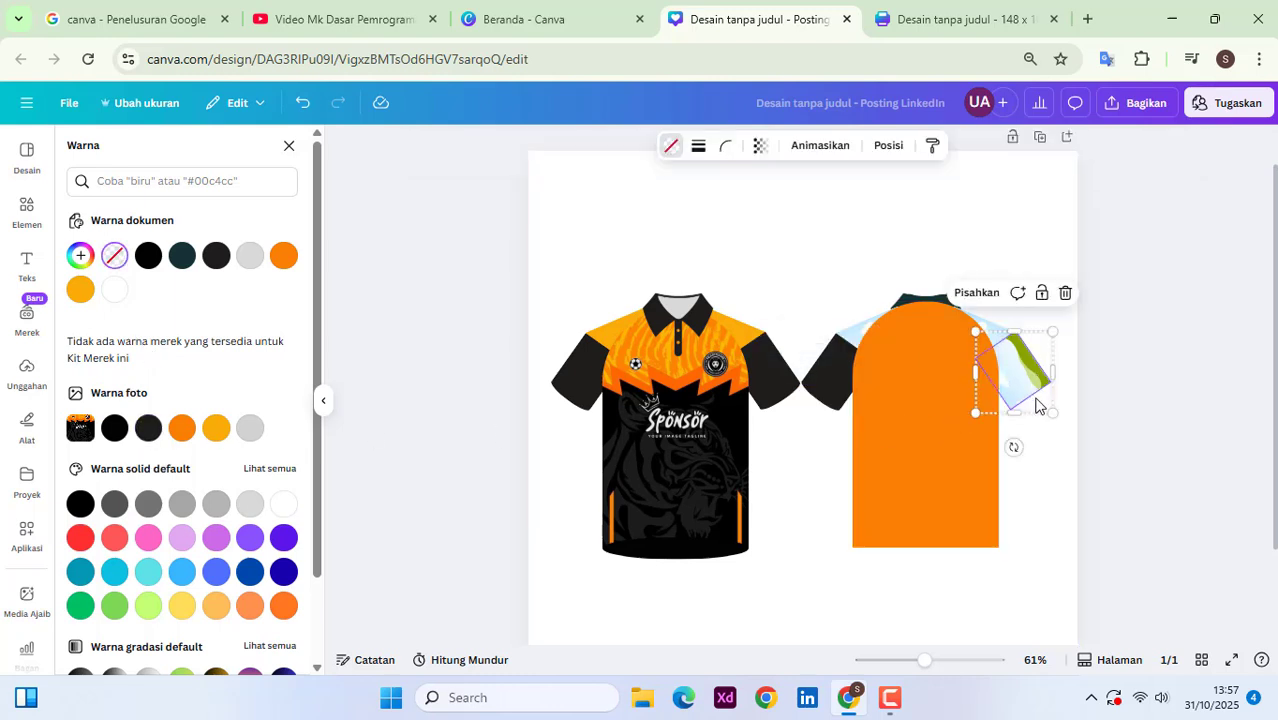
left_click(148, 428)
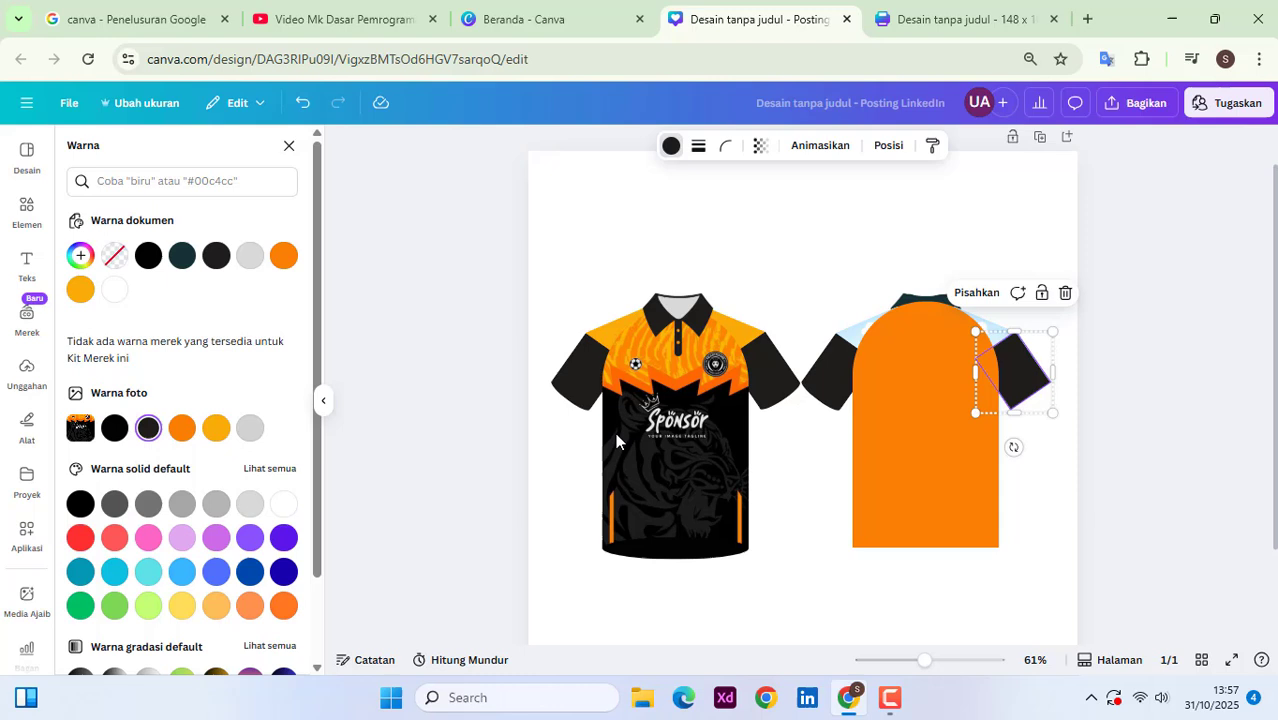
left_click(1040, 403)
left_click(1027, 405)
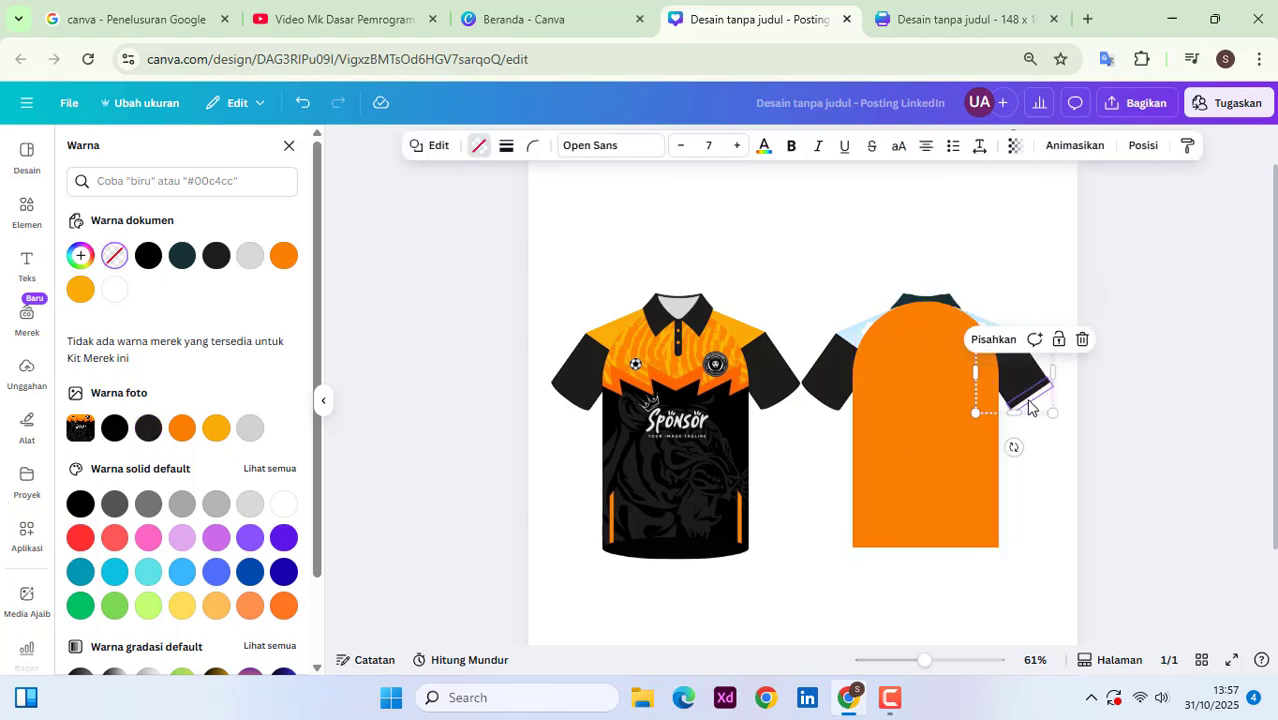
left_click(148, 428)
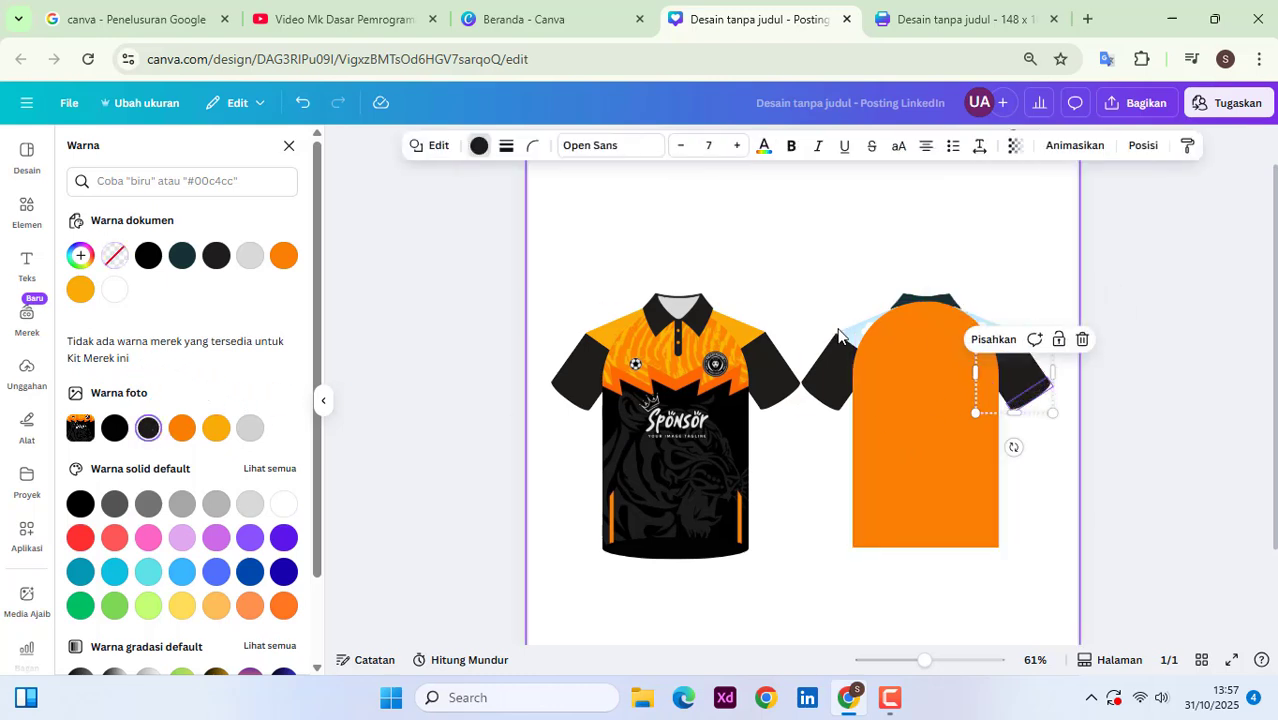
Step: Fill both shoulder pieces of the back shirt together with the yellow-orange photo colour
left_click(848, 329)
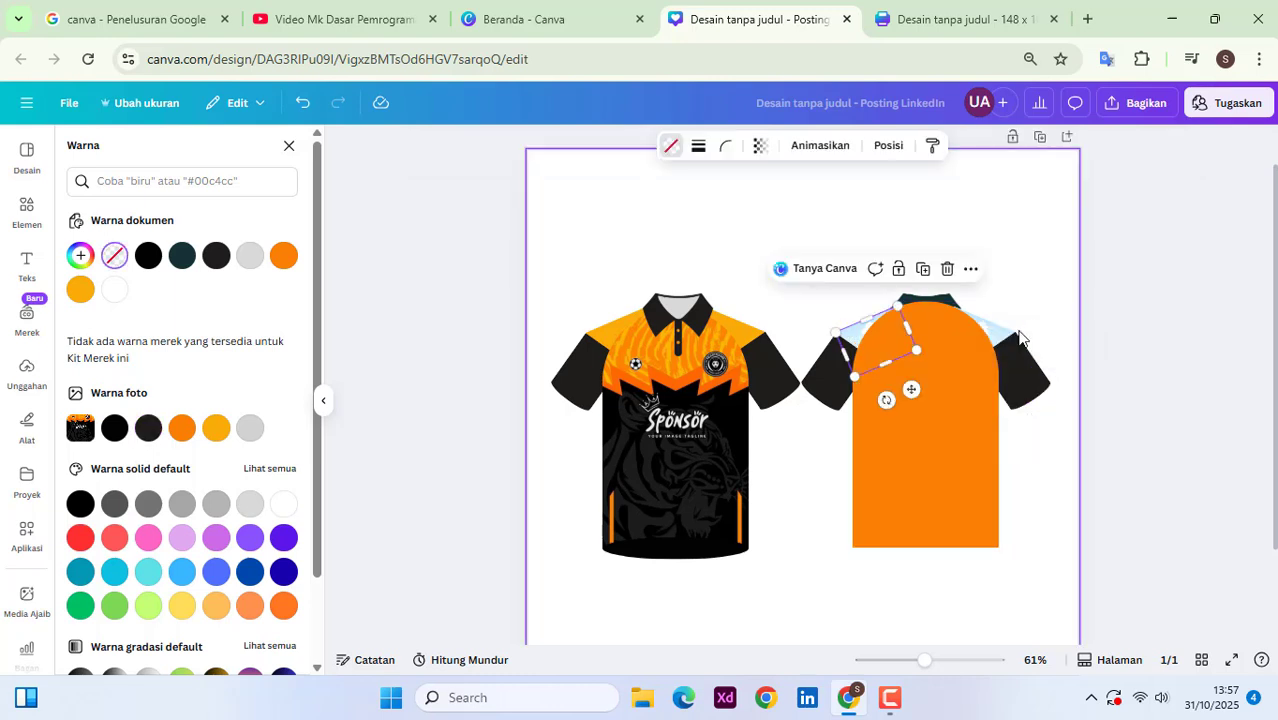
left_click(995, 328, "shift")
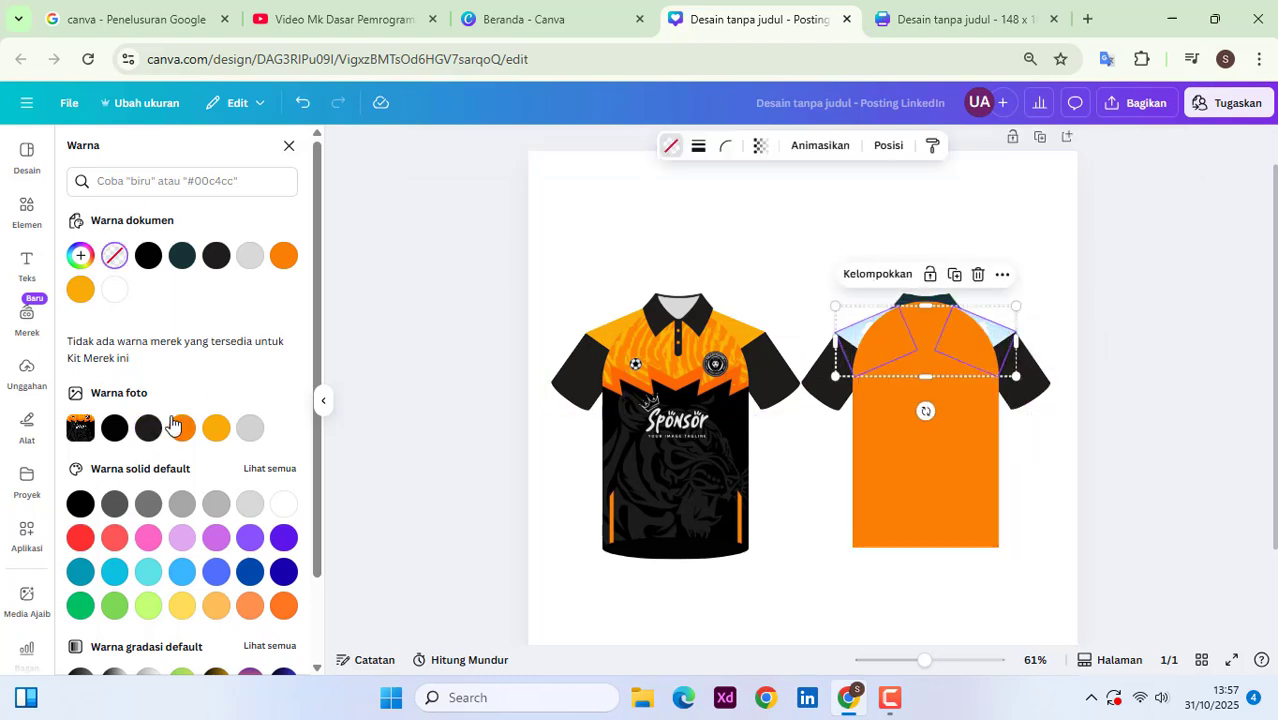
left_click(215, 428)
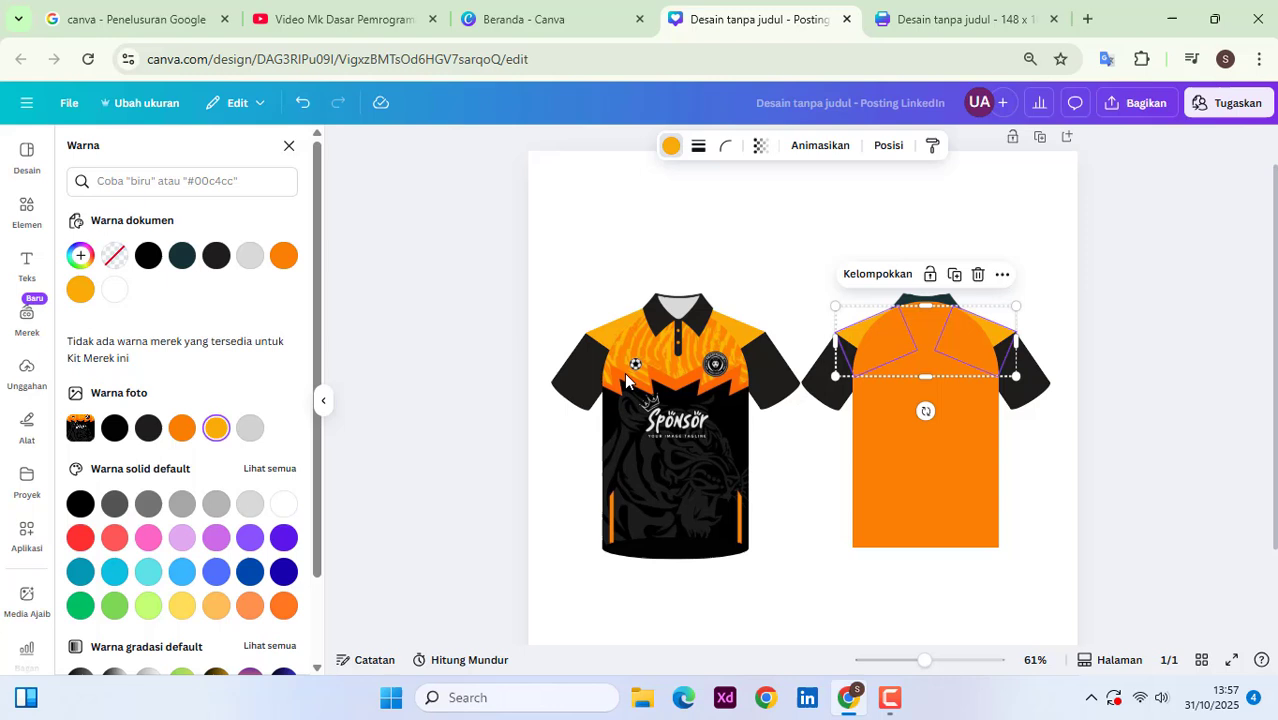
left_click(875, 232)
Step: Recolour the back shirt's collar and the dark teal neck piece behind it with the near-black photo colour
left_click(902, 296)
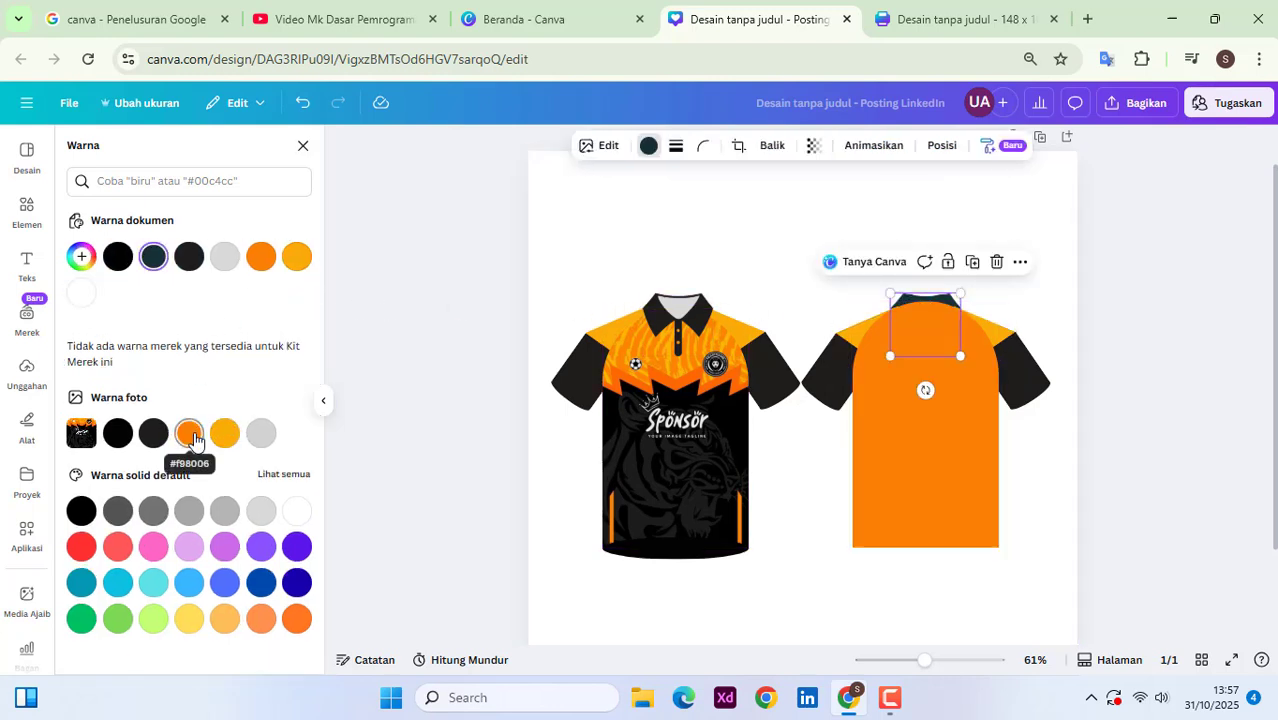
left_click(152, 434)
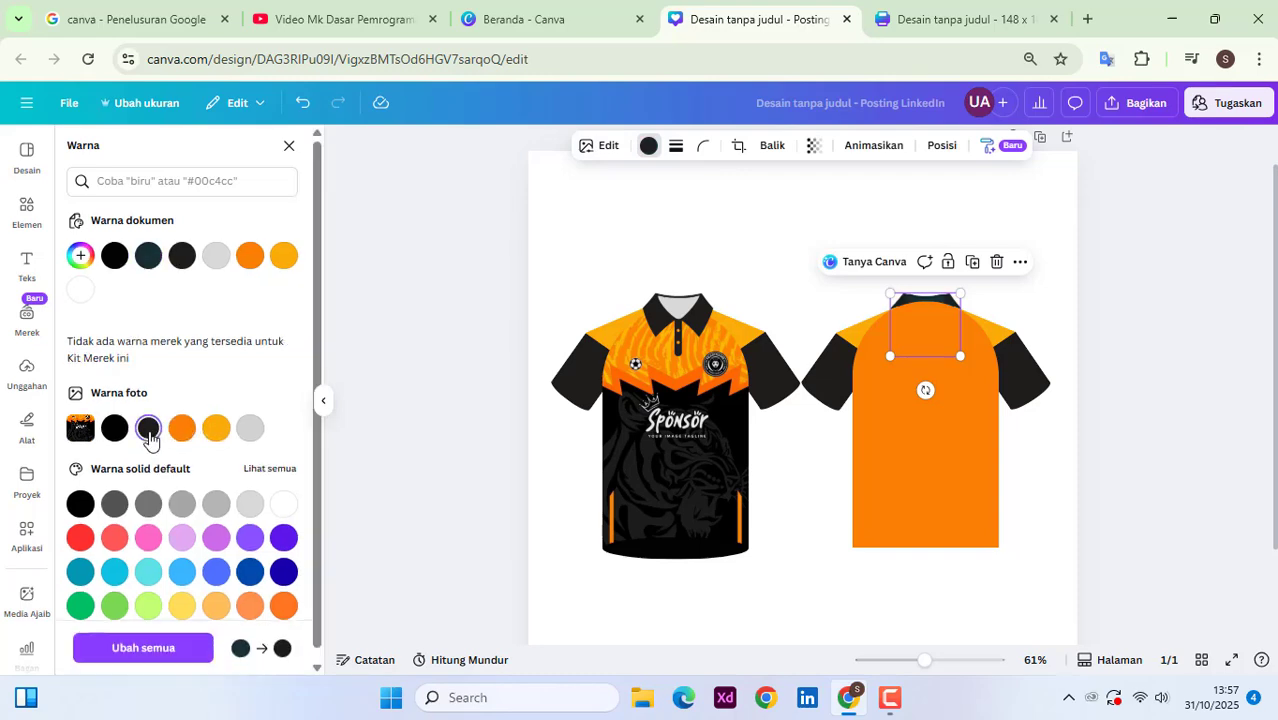
scroll(916, 305, "up", 3)
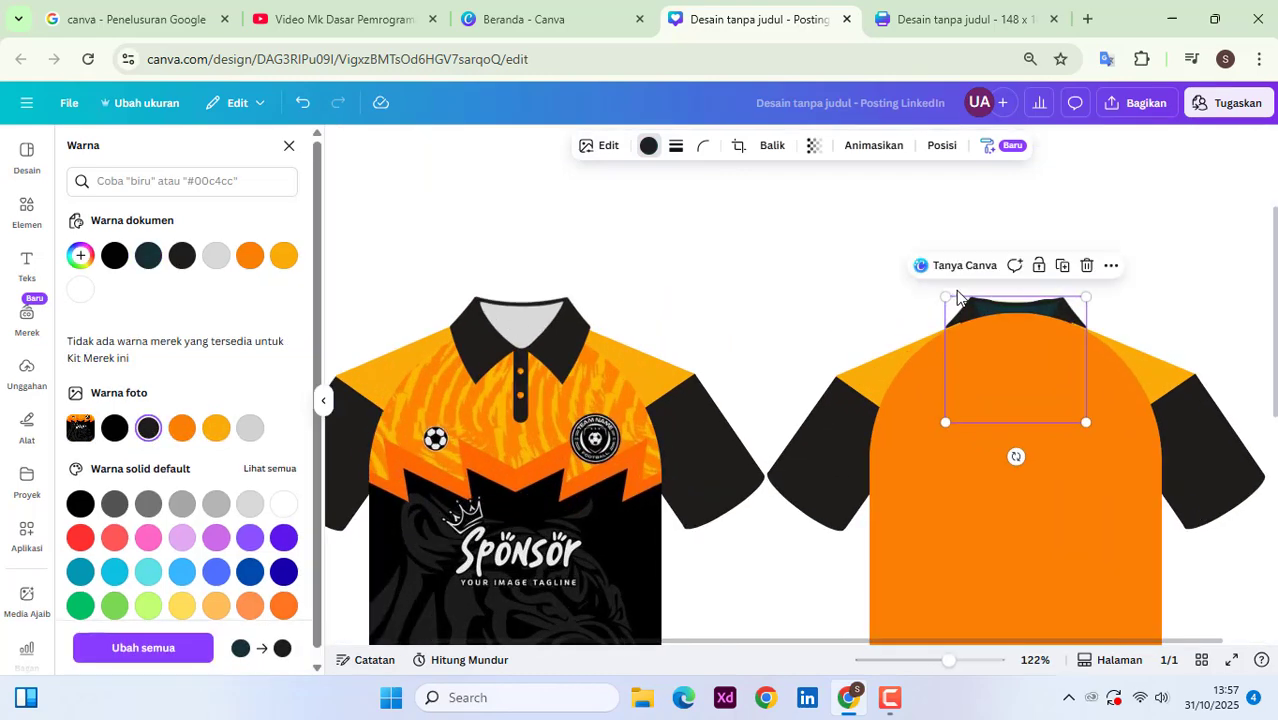
left_click(938, 148)
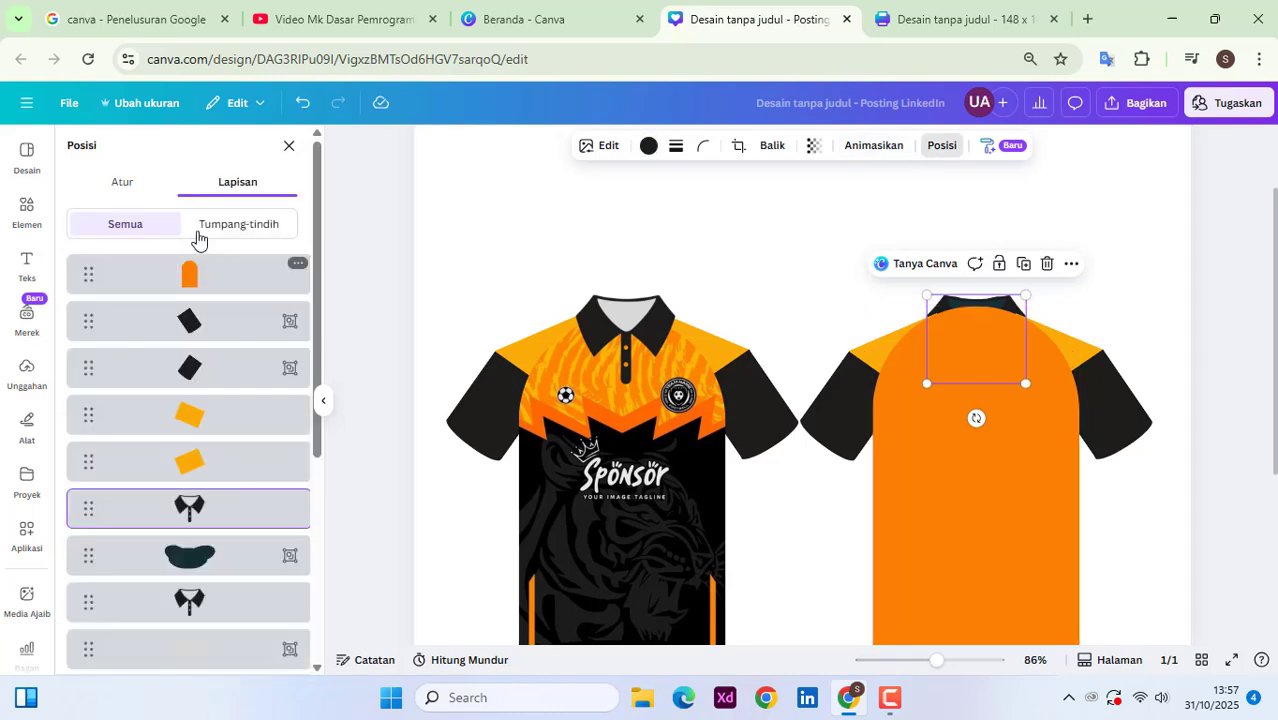
left_click(186, 563)
left_click(446, 148)
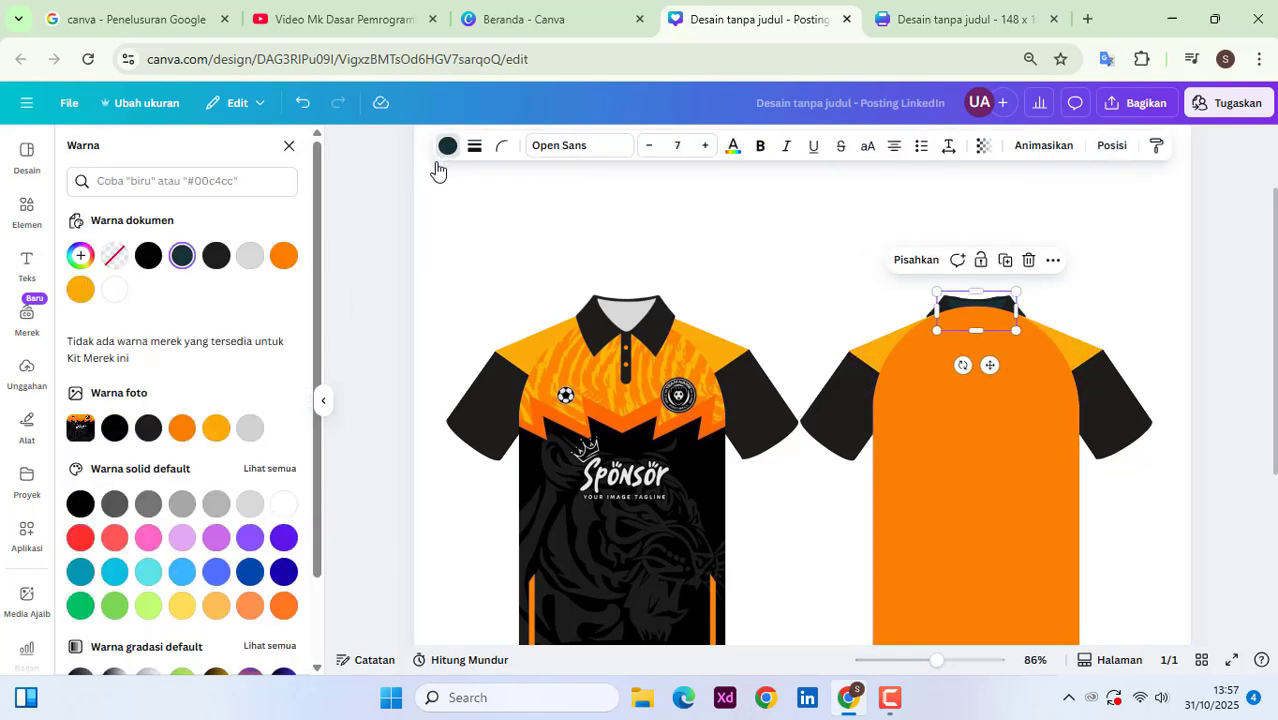
left_click(148, 427)
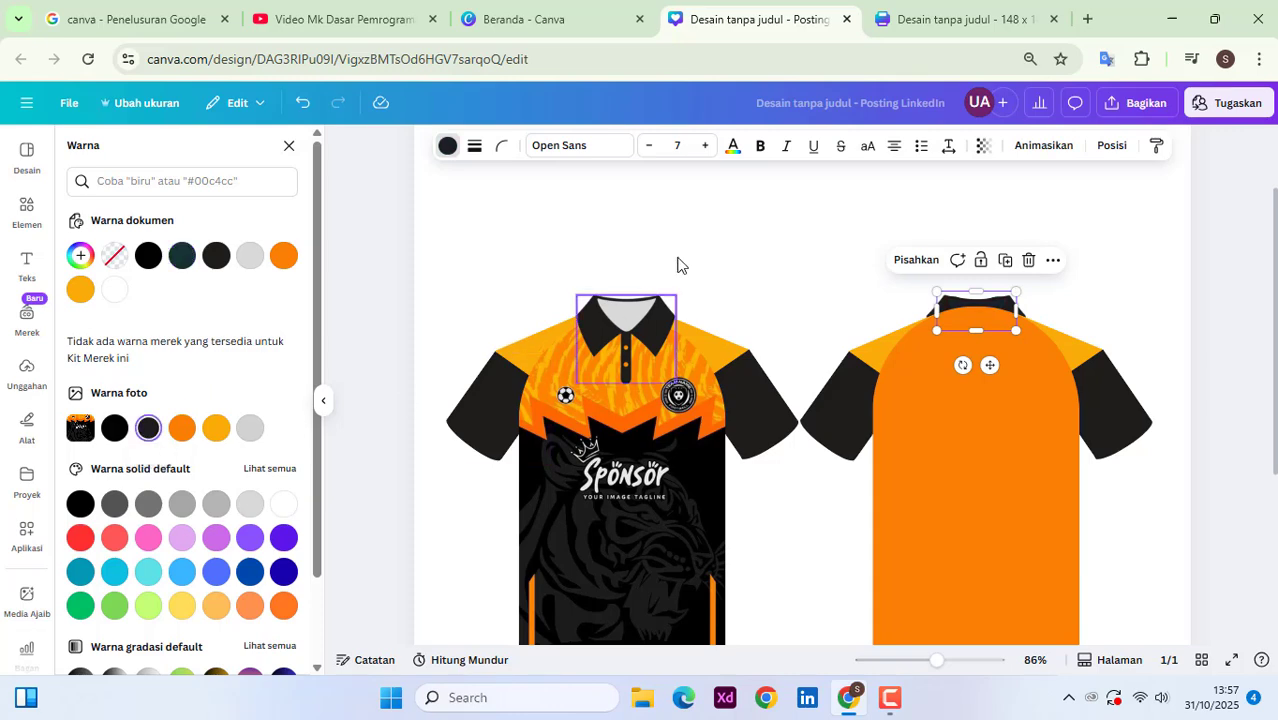
left_click(752, 236)
Step: Add a heading text box to the page reading "10"
scroll(757, 325, "down", 3)
scroll(757, 325, "down", 2, "ctrl")
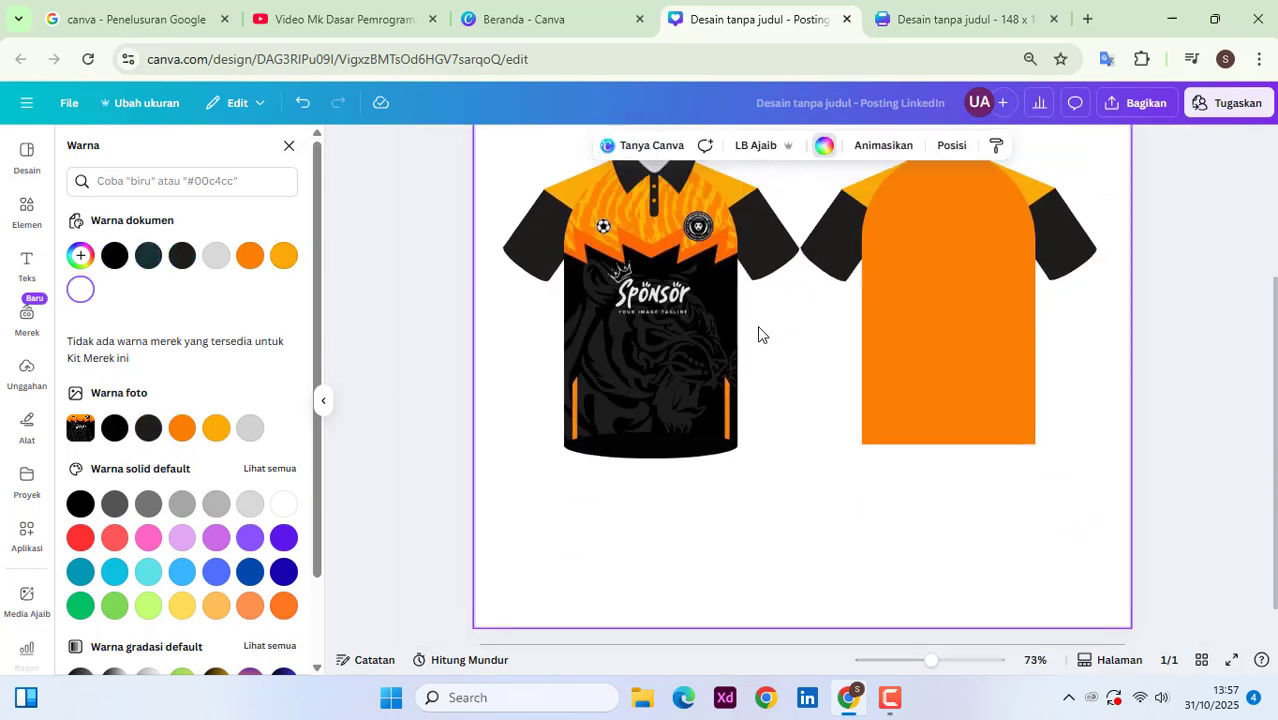
left_click(28, 268)
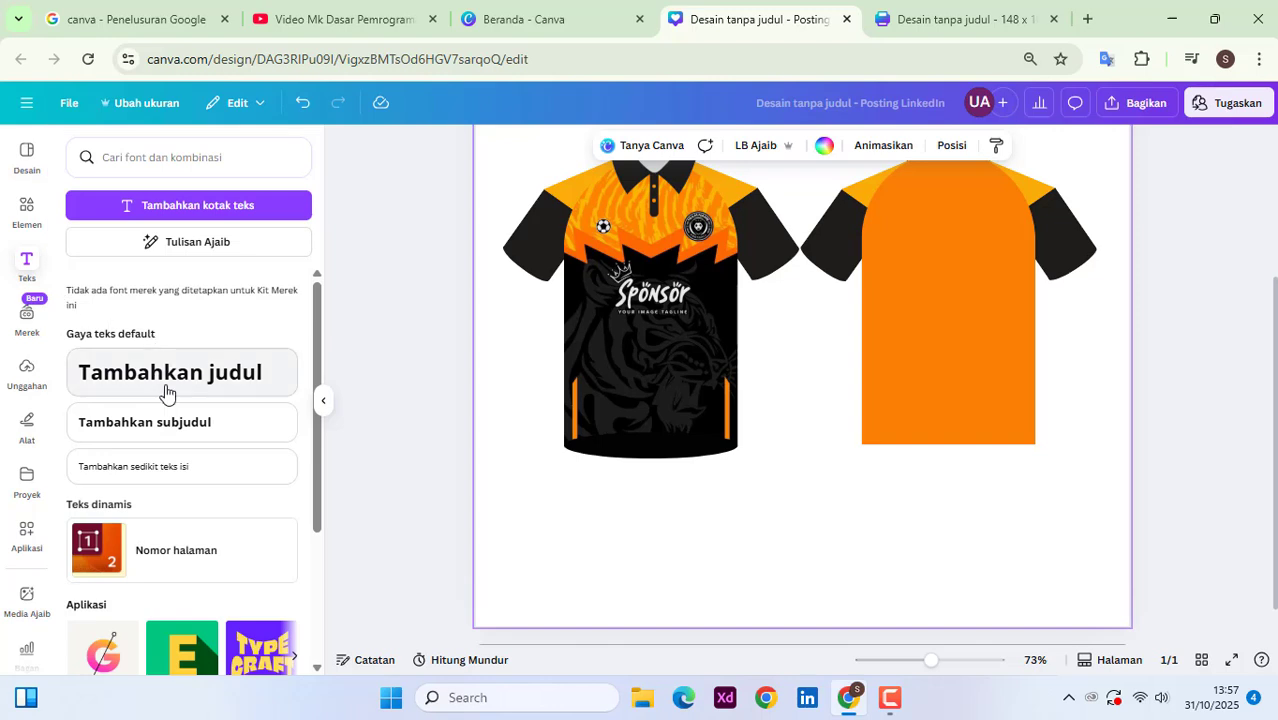
left_click(240, 388)
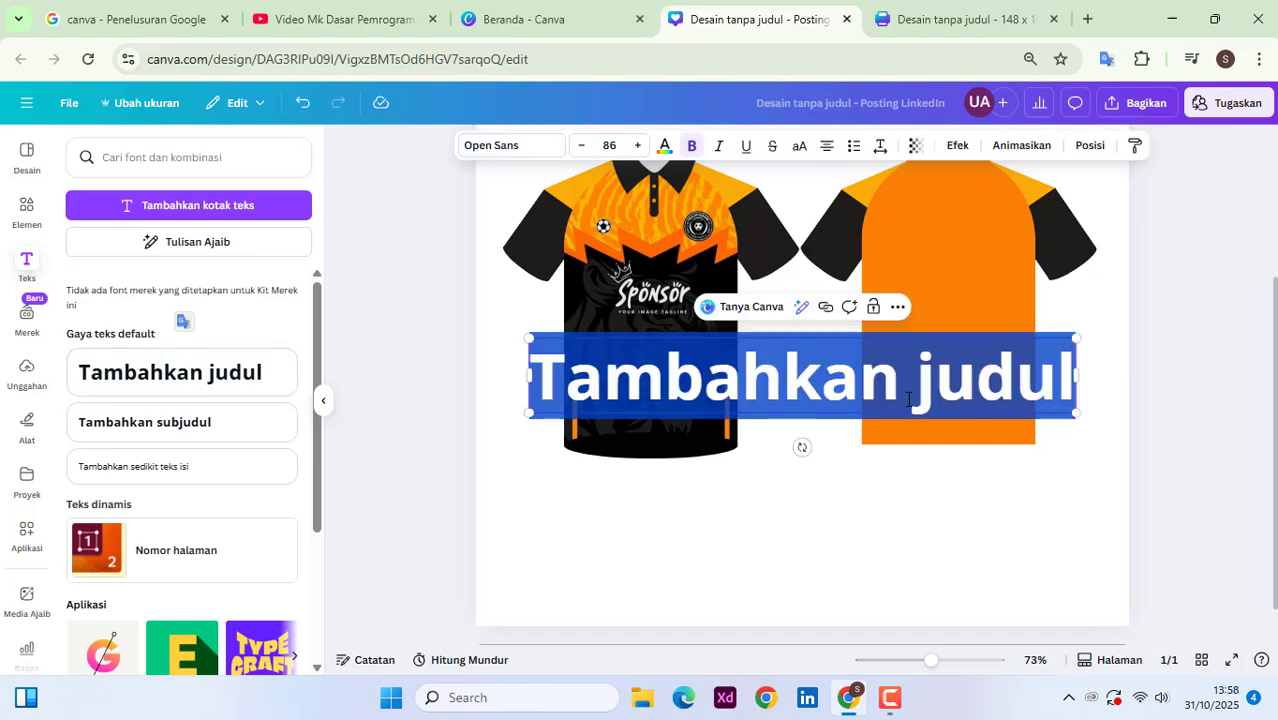
type("10")
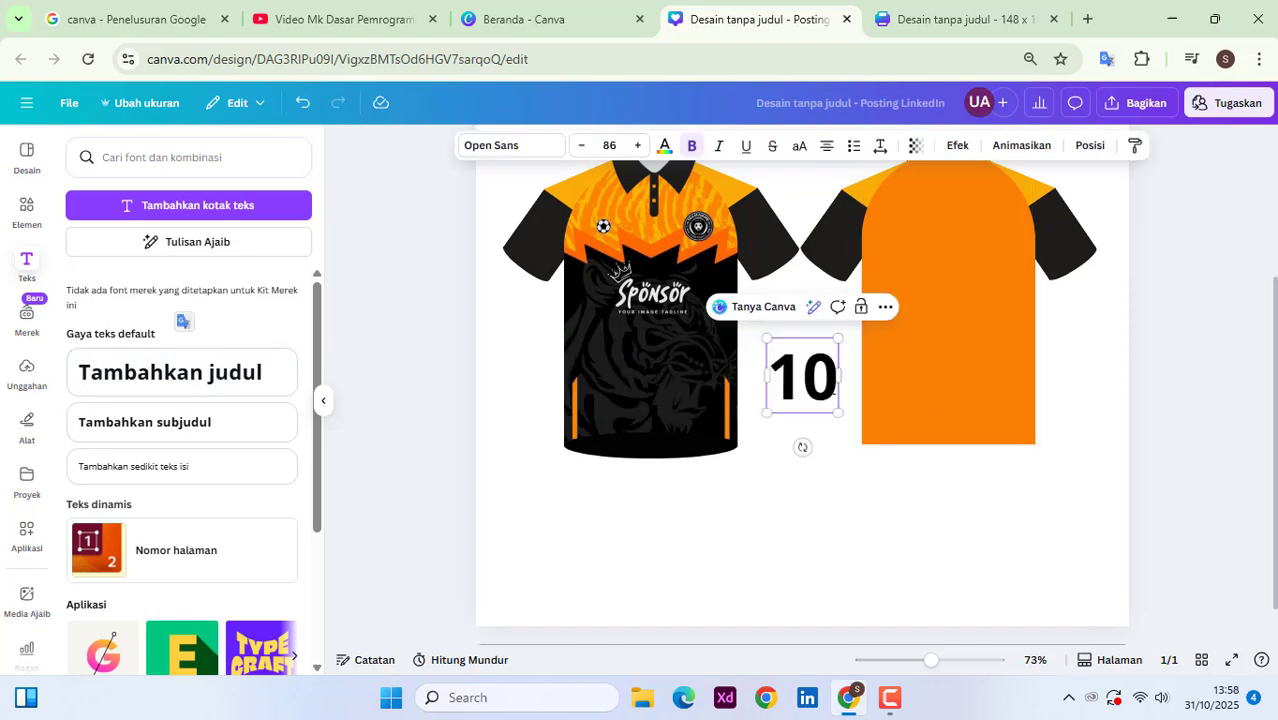
Step: Set the font of the number 10 to Anton
double_click(801, 376)
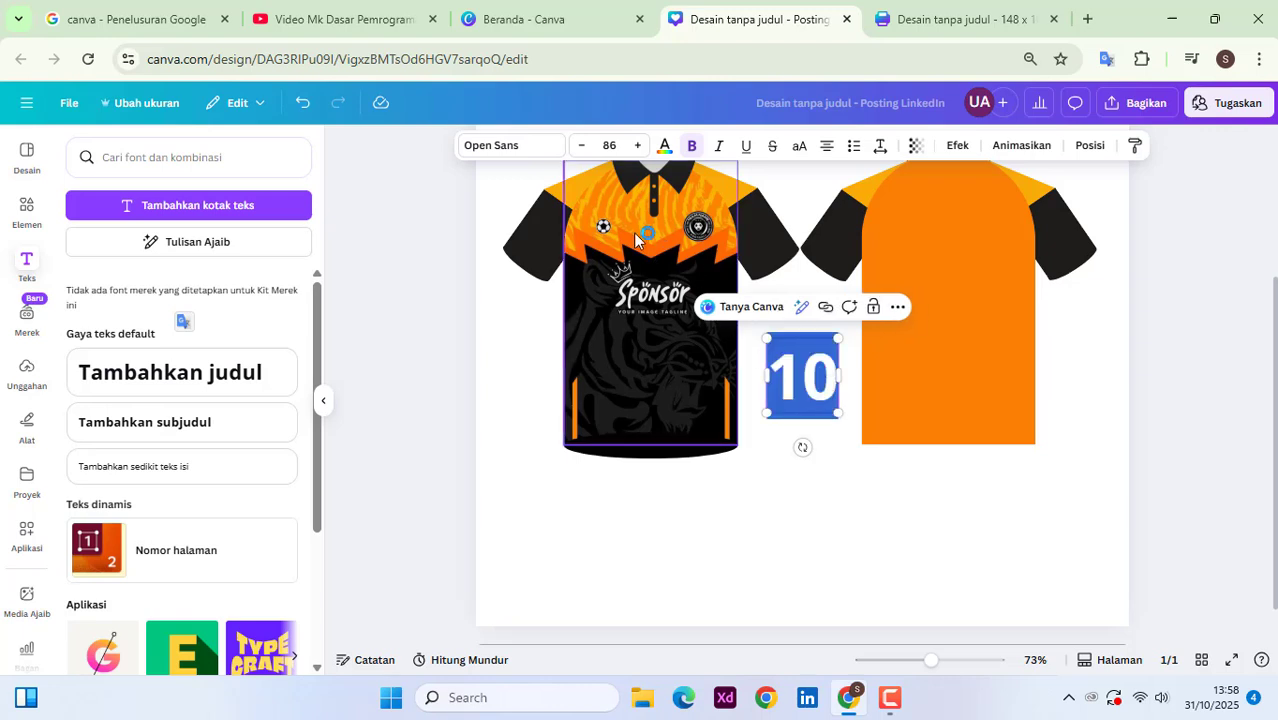
left_click(535, 147)
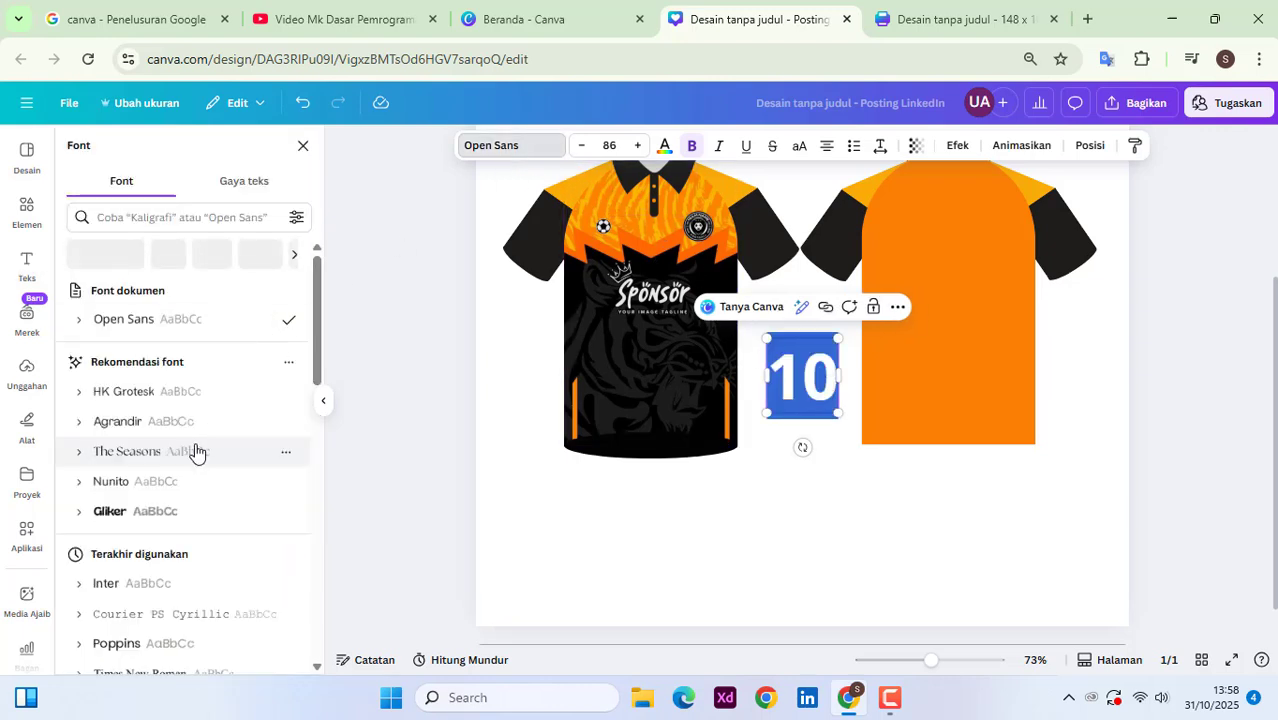
scroll(196, 452, "down", 4)
left_click(165, 330)
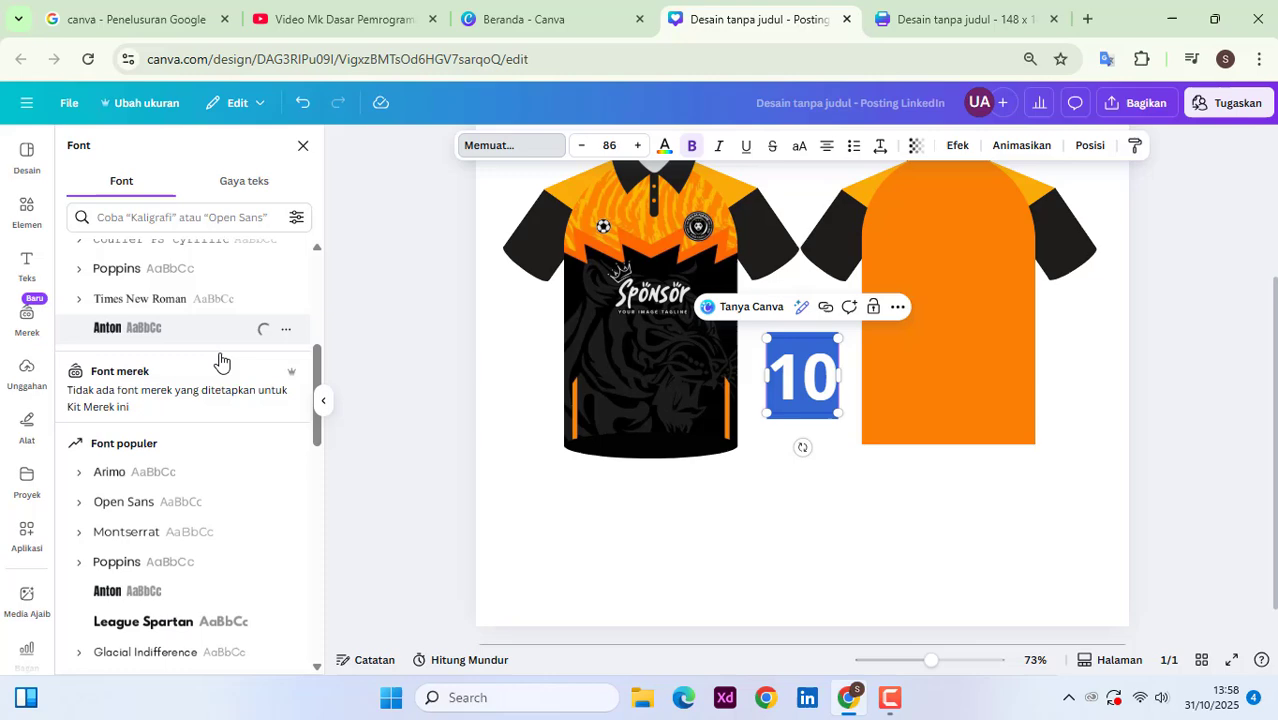
left_click(833, 465)
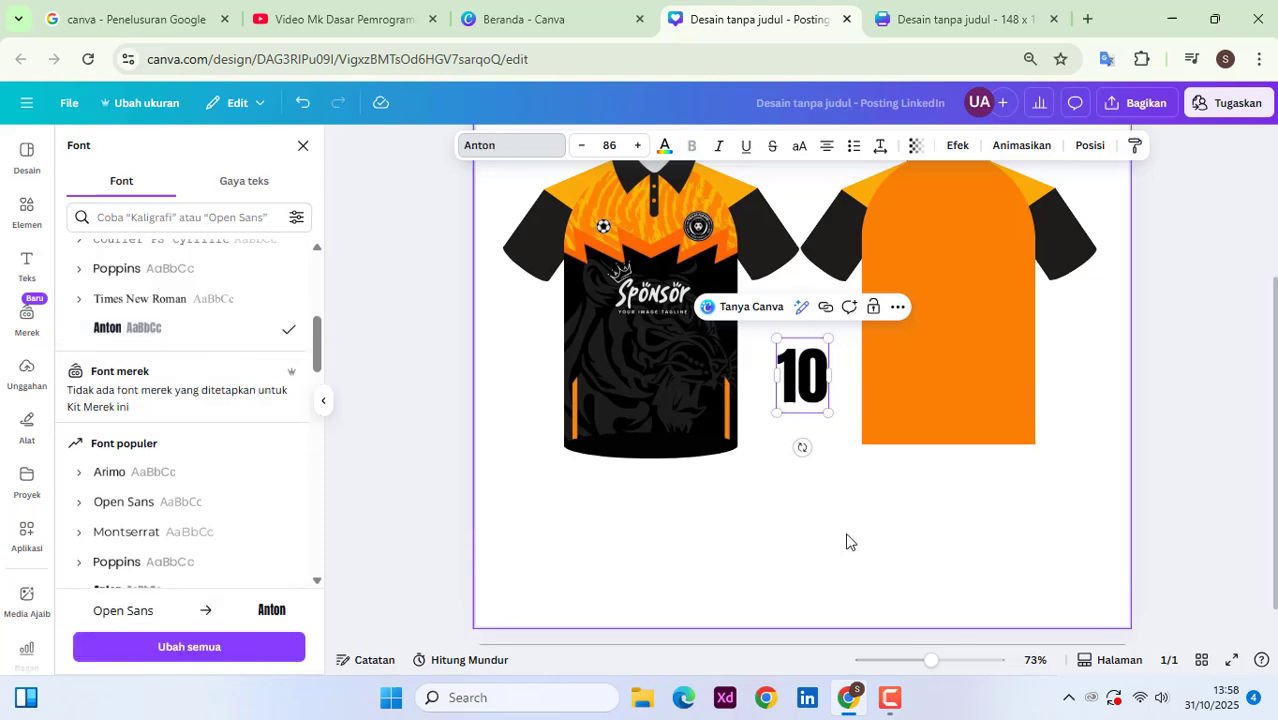
Step: Place the number 10 on the middle of the back shirt and enlarge it to font size 131
left_click_drag(811, 403, 974, 310)
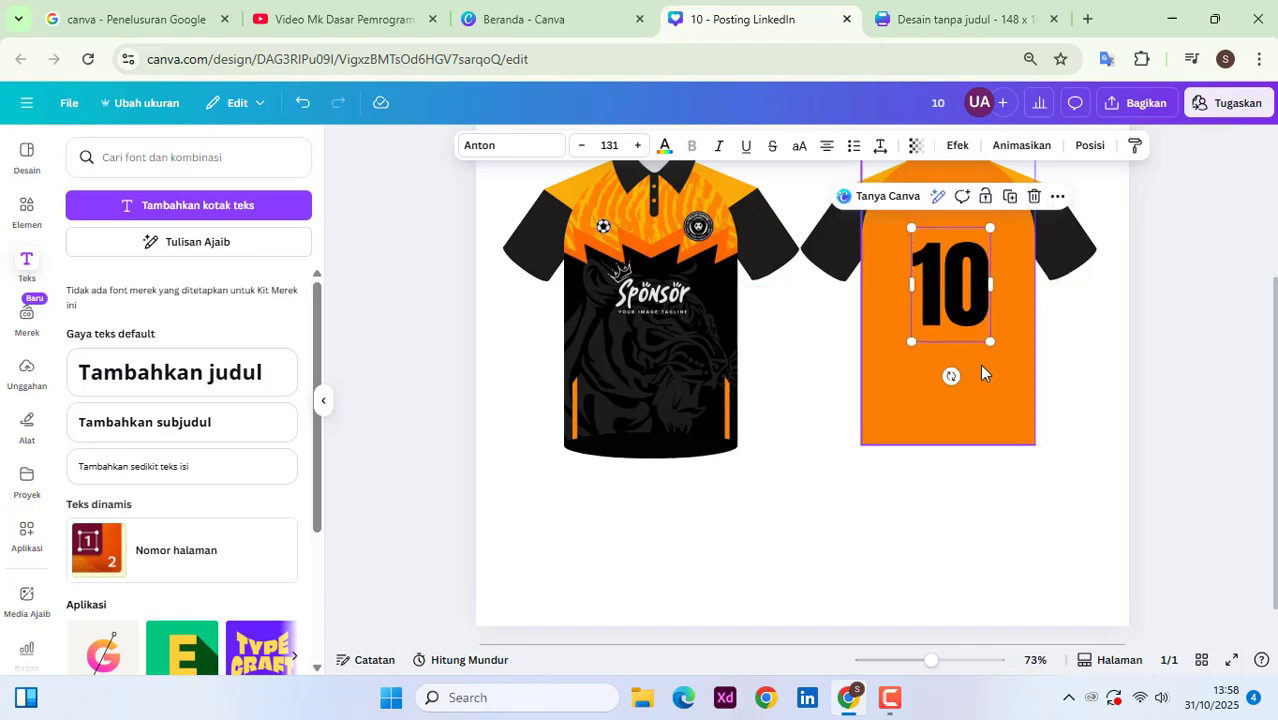
scroll(980, 372, "up", 1)
left_click_drag(953, 388, 952, 381)
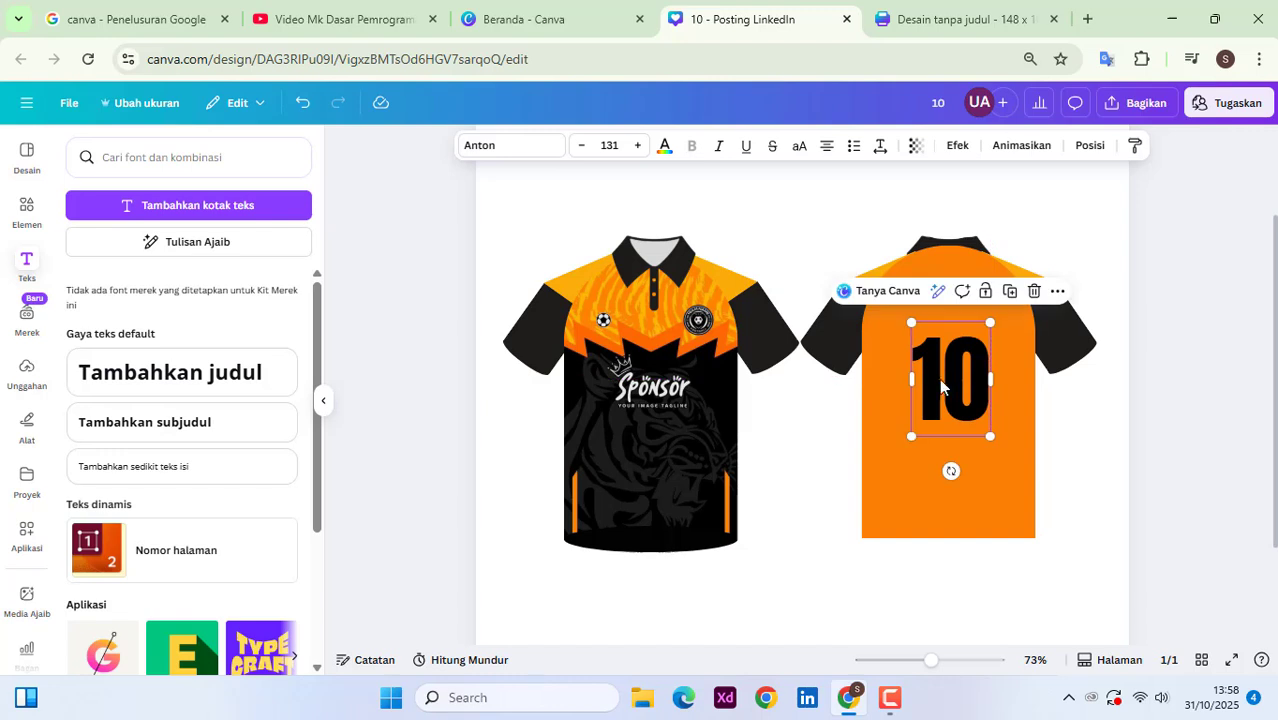
Step: Add a heading reading "NAME", shrink it and centre it above the number 10 on the back shirt
left_click(205, 388)
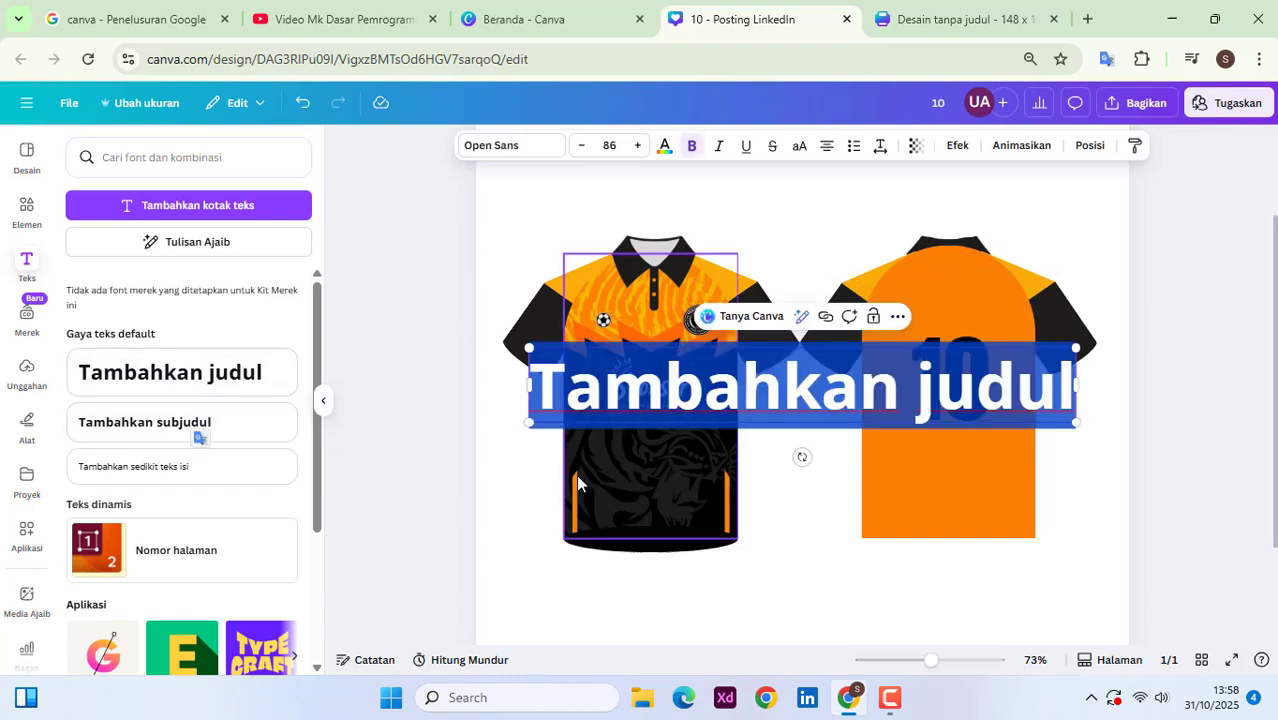
type("NAME")
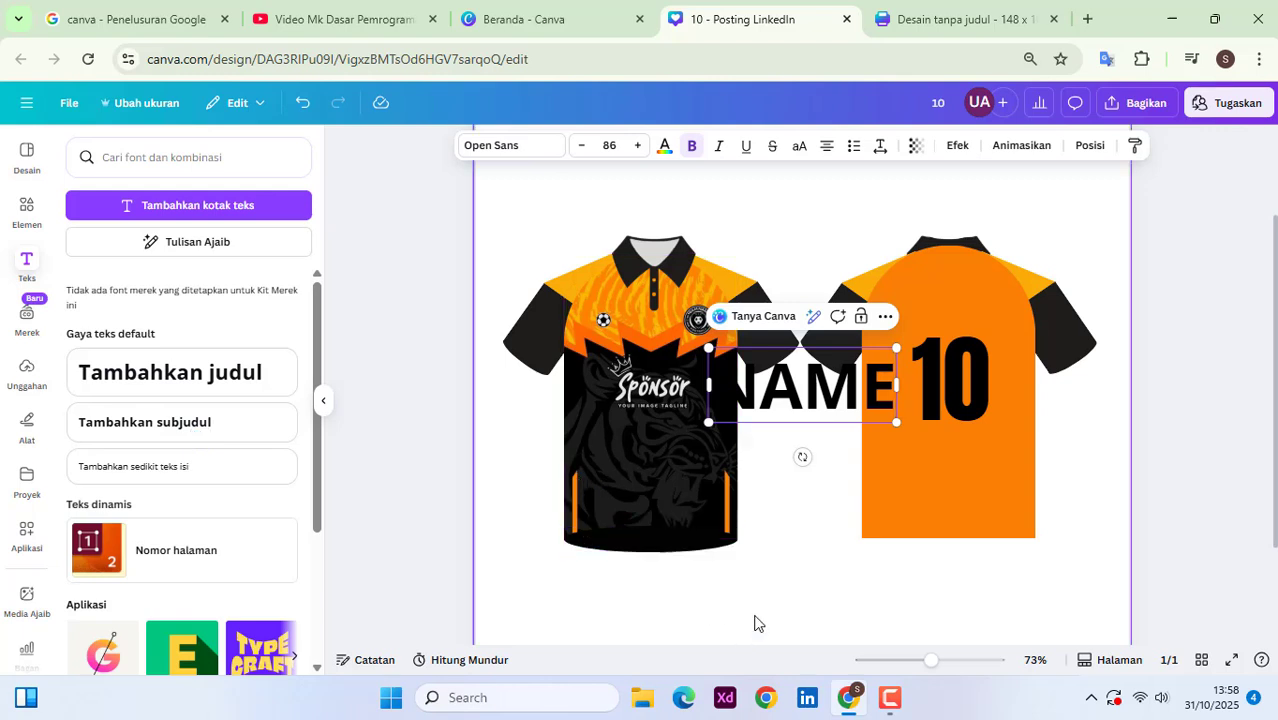
left_click_drag(836, 392, 972, 297)
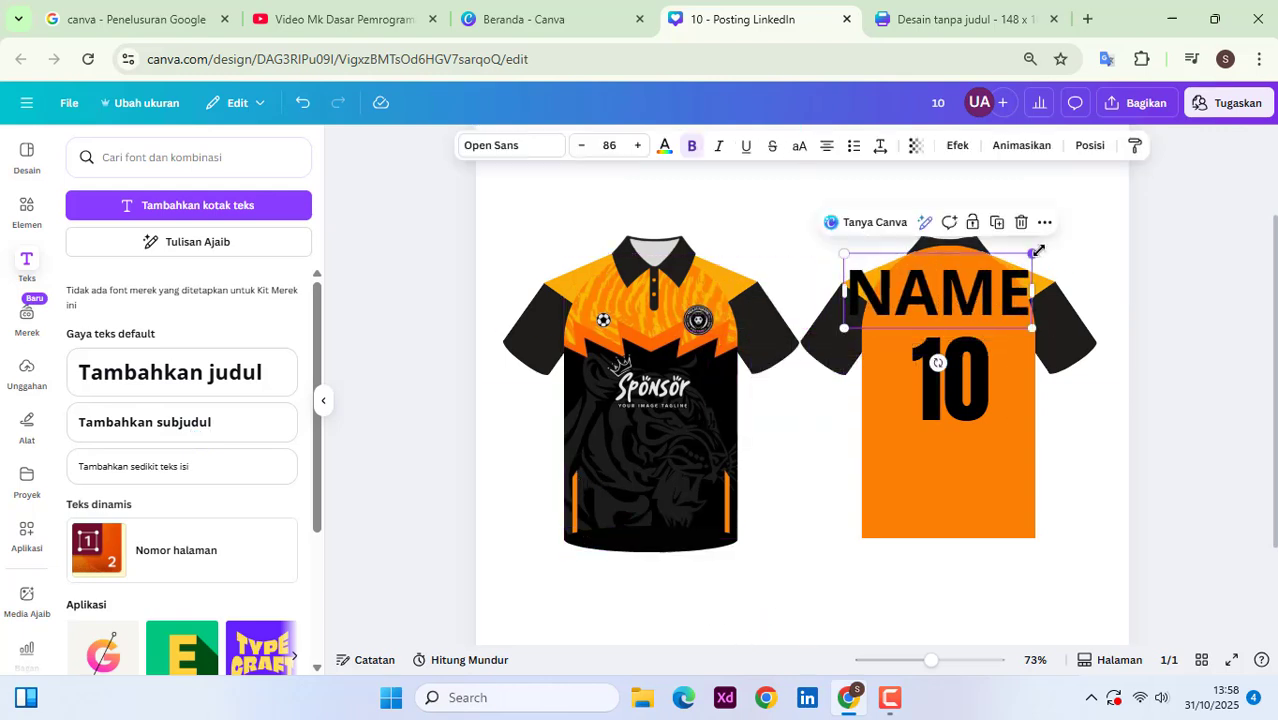
left_click_drag(1037, 251, 973, 297)
left_click(1201, 417)
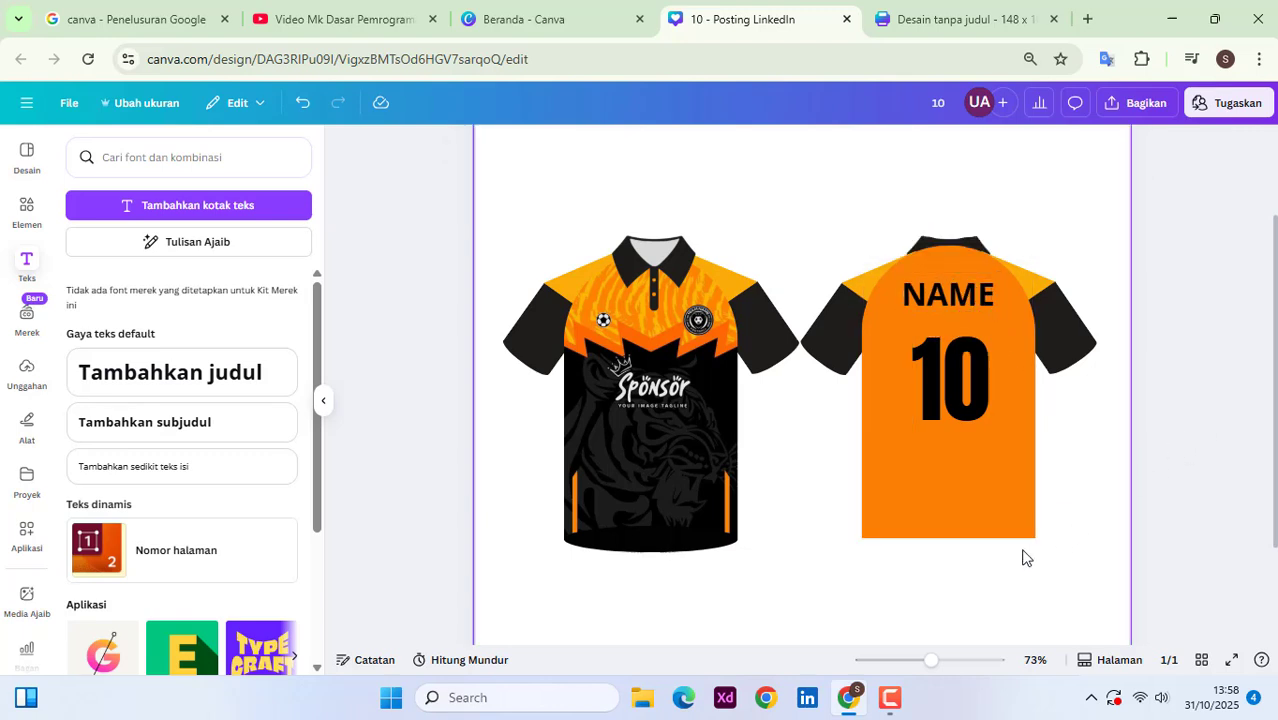
scroll(1033, 465, "down", 2, "ctrl")
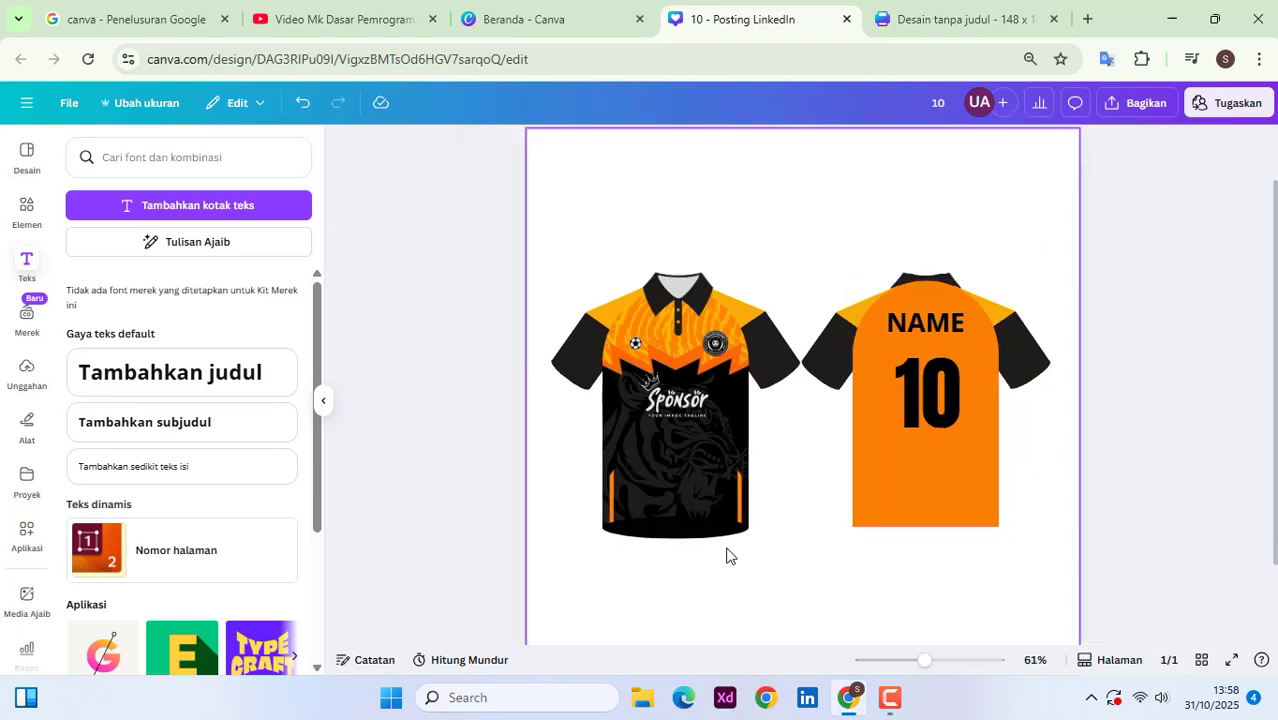
Step: Reduce the NAME text to font size 31.2, slightly enlarge the number 10, and centre both on the back shirt
left_click(939, 325)
left_click_drag(886, 337, 922, 326)
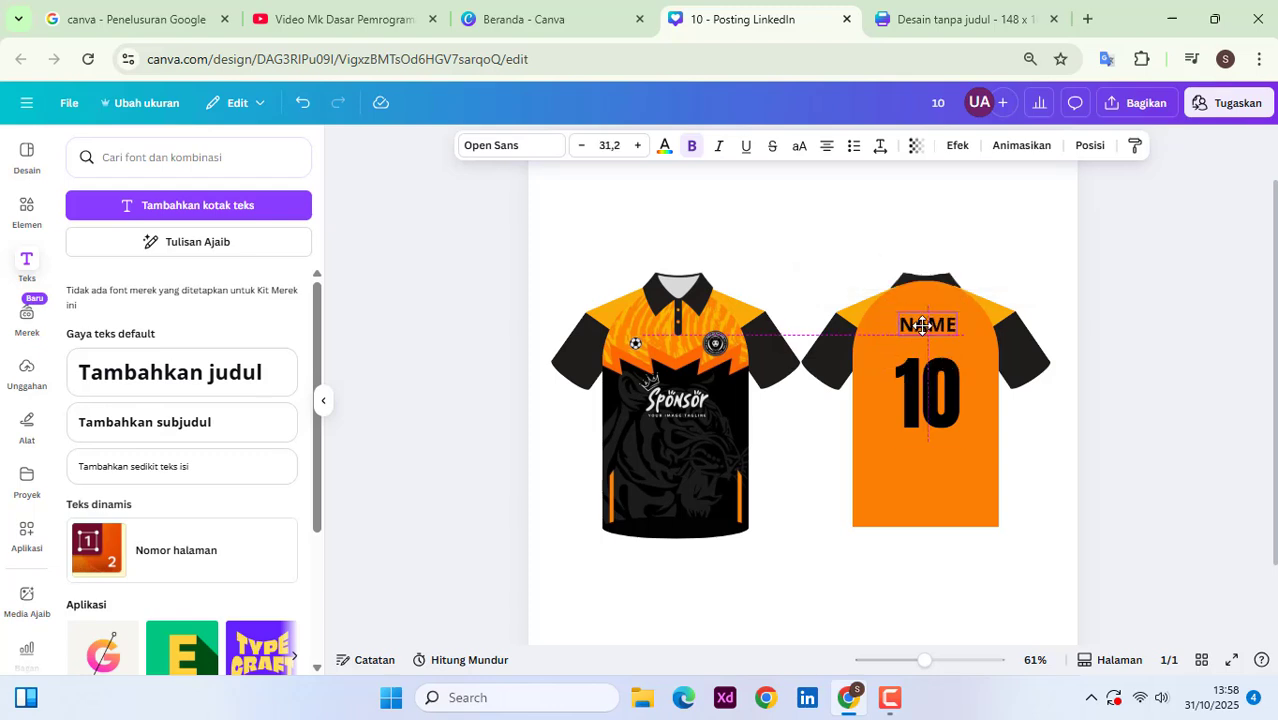
left_click(909, 440)
left_click_drag(892, 444, 932, 410)
left_click(1121, 362)
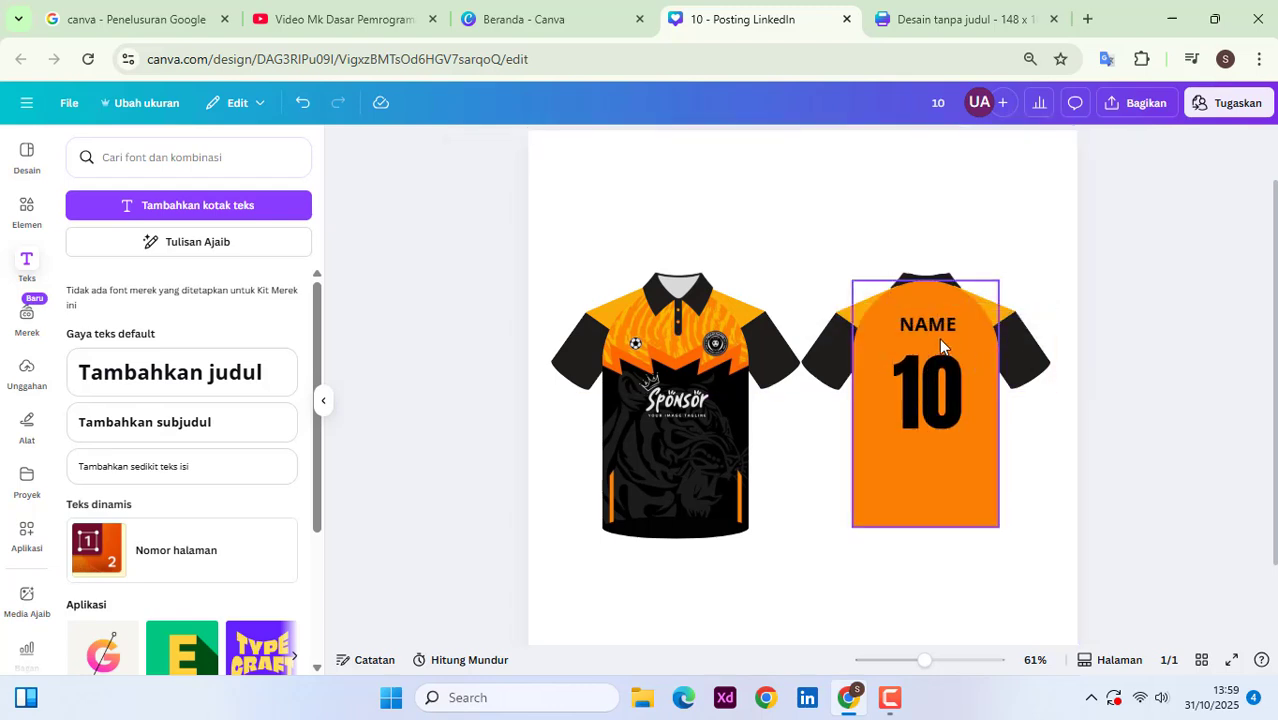
Step: Insert a circular frame from the basic shapes of the frame elements
left_click(934, 328)
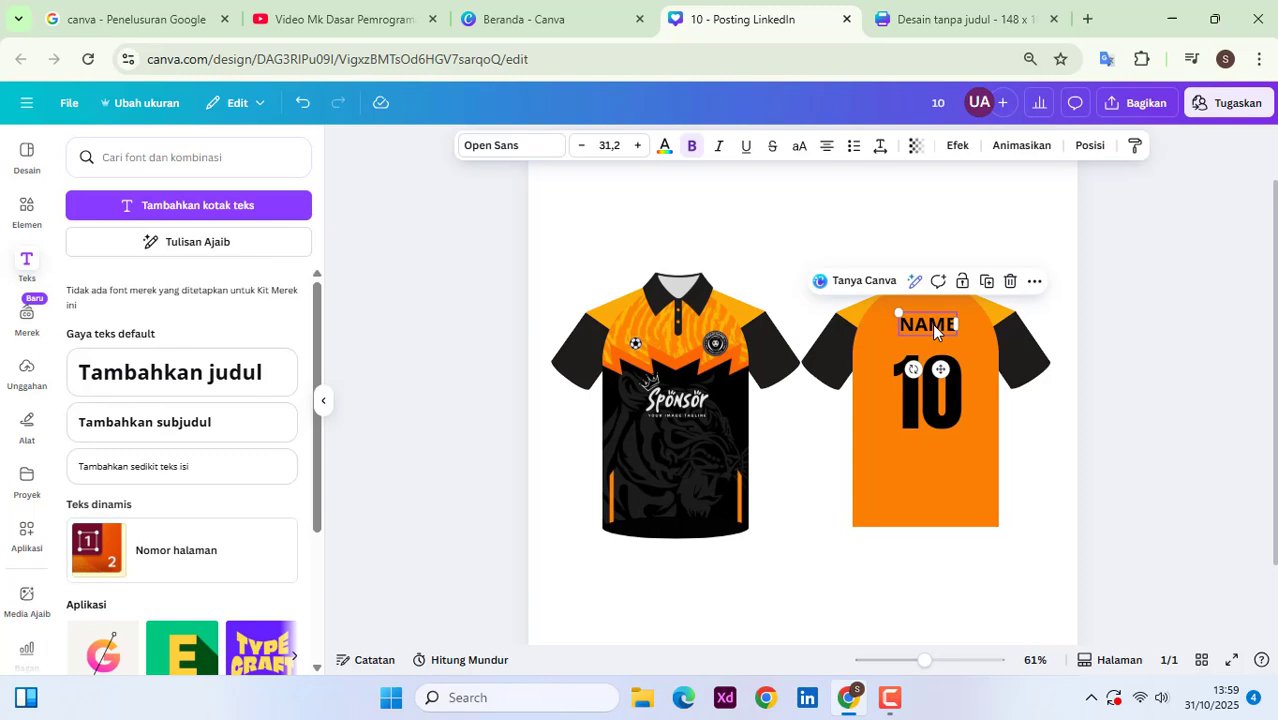
left_click(26, 210)
scroll(167, 435, "down", 2)
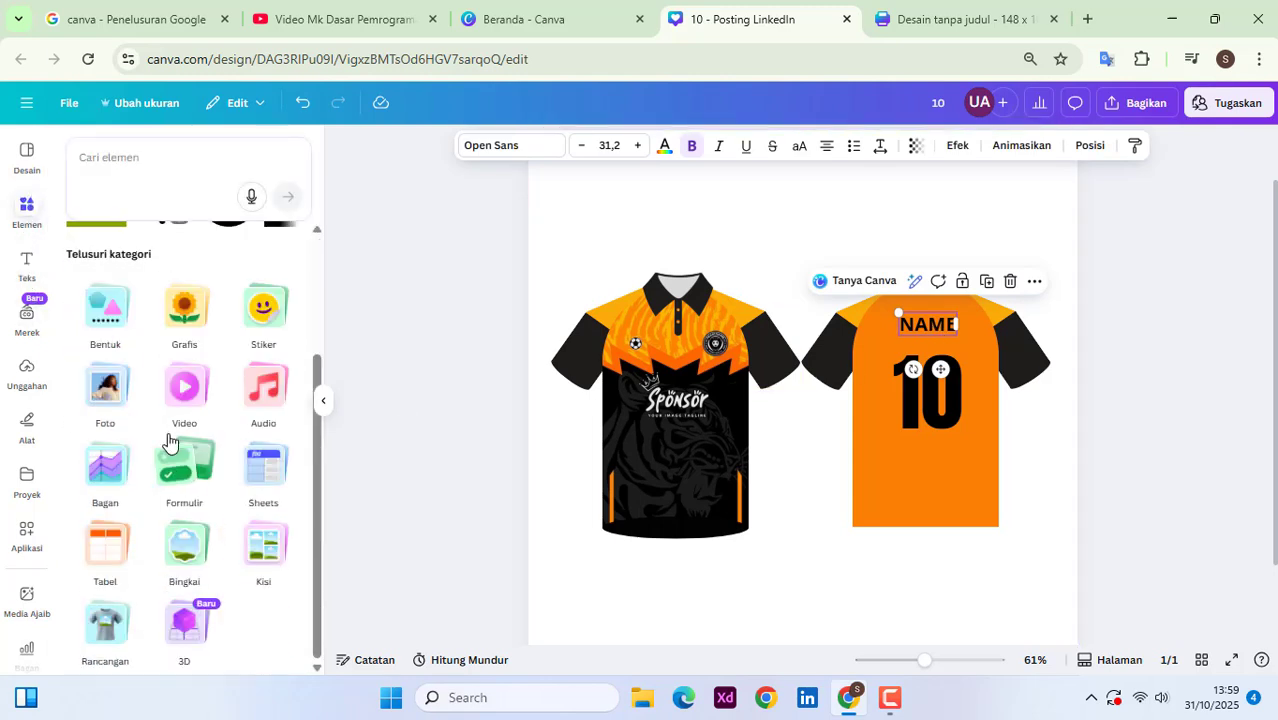
left_click(172, 551)
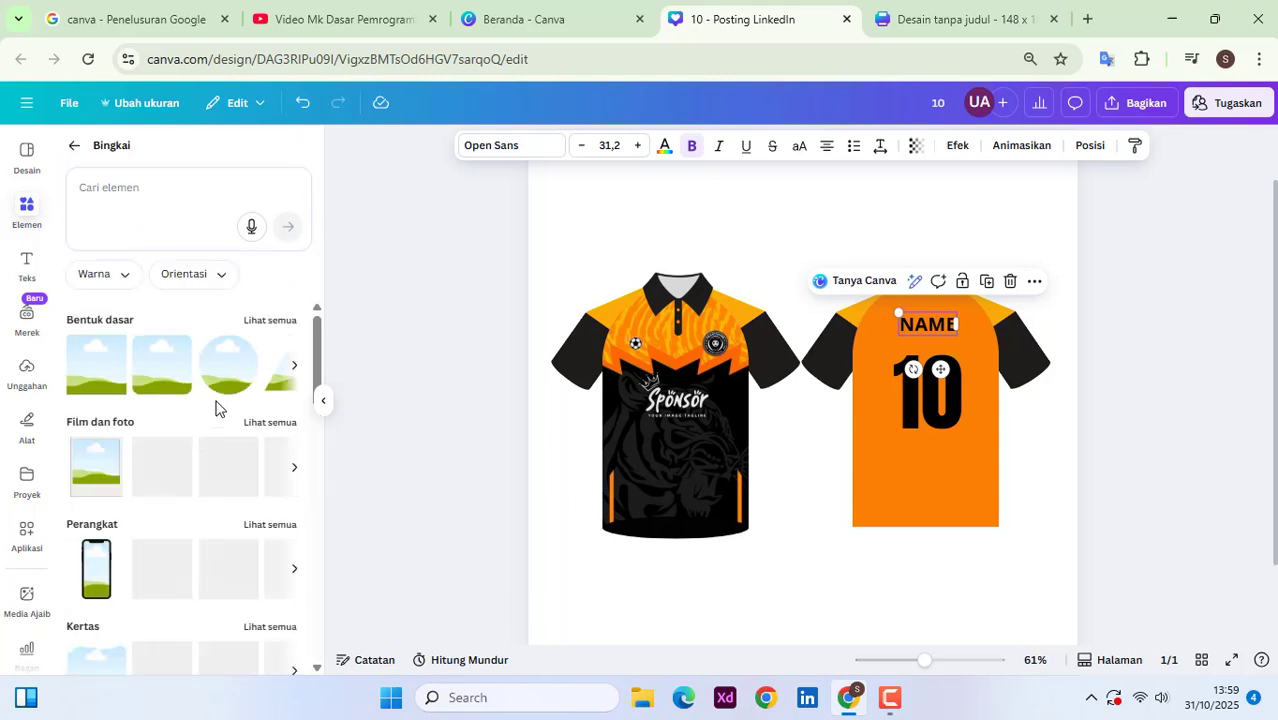
left_click(245, 395)
Step: Shrink the circular frame and centre it above the NAME text on the back shirt
left_click_drag(940, 273, 953, 340)
scroll(953, 356, "up", 5)
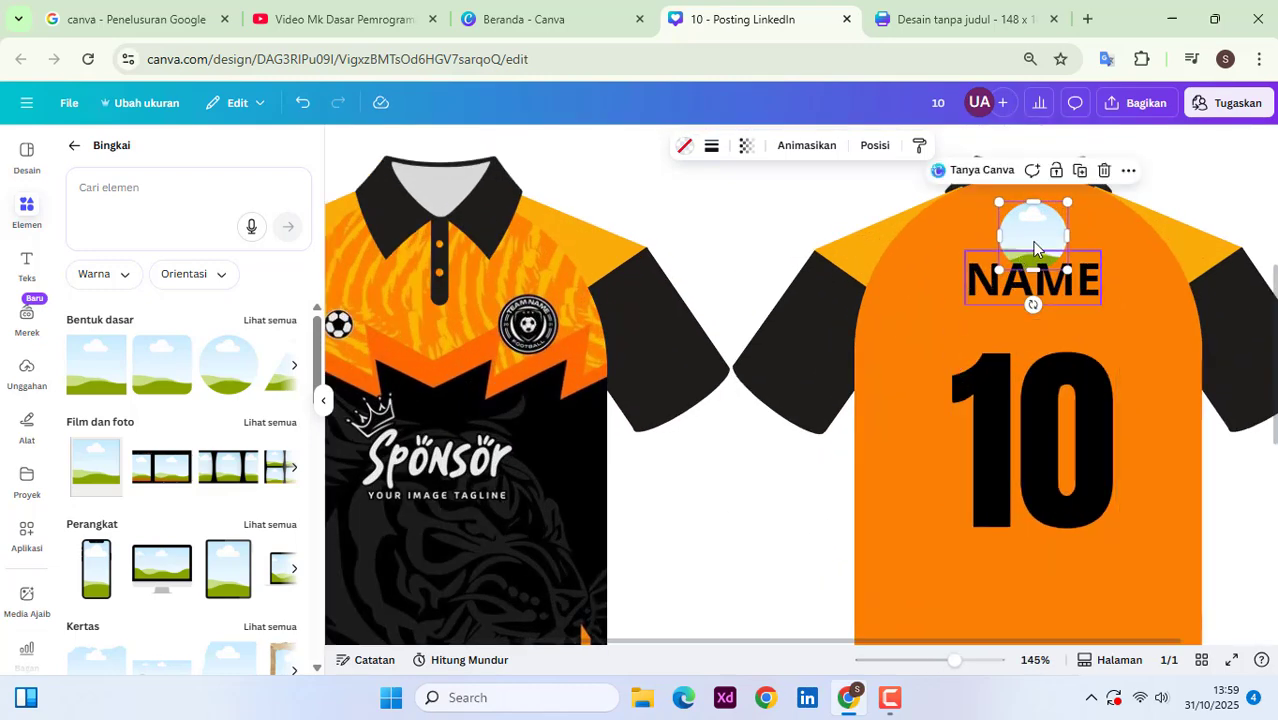
left_click_drag(1070, 200, 1045, 227)
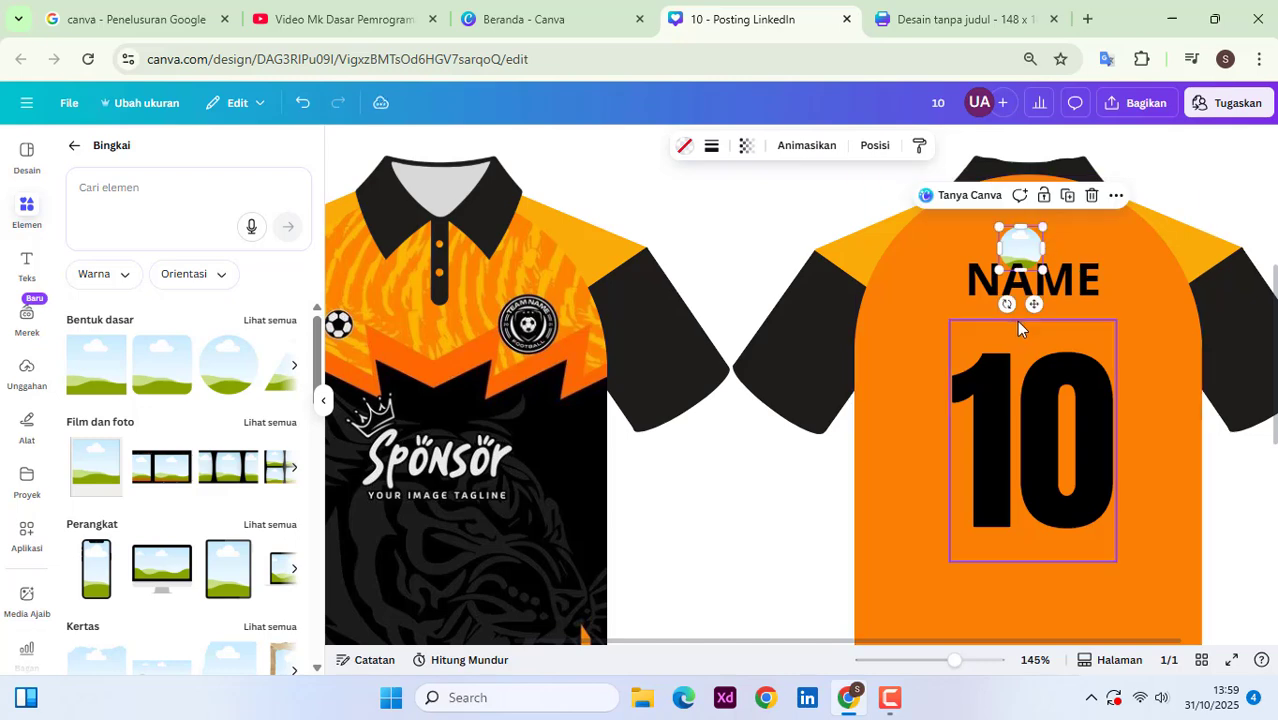
left_click_drag(1033, 307, 1047, 285)
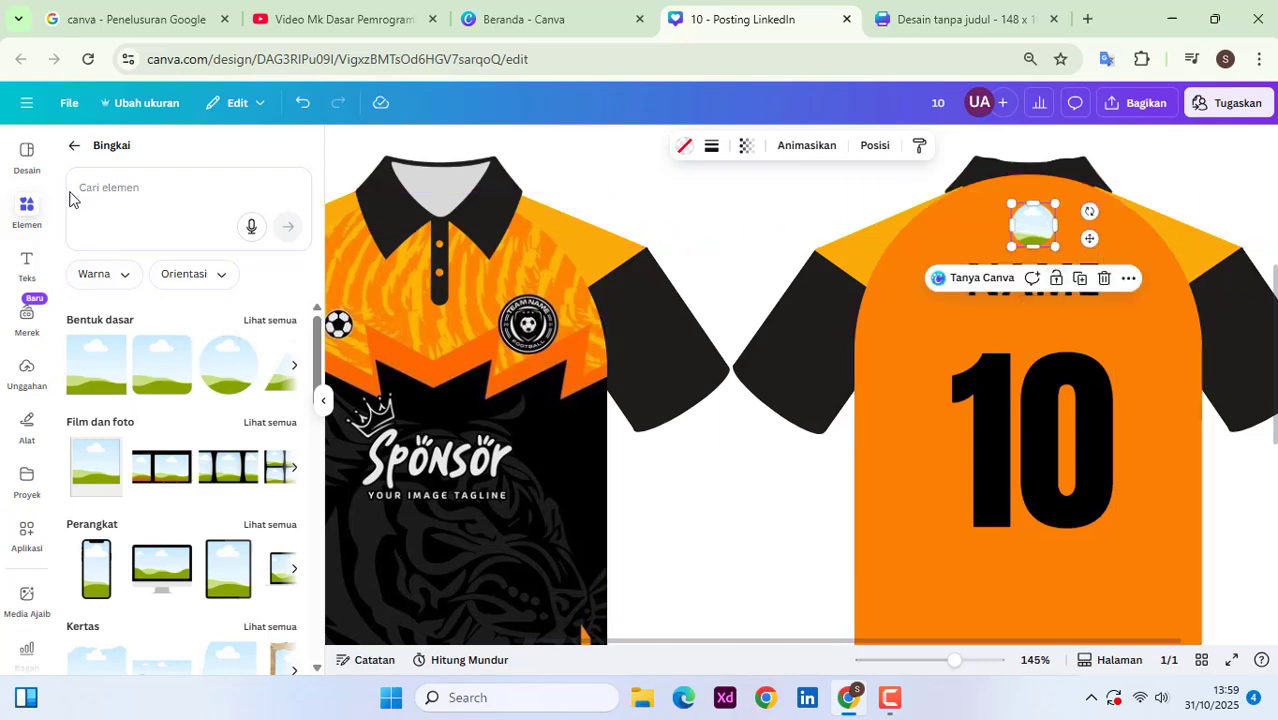
Step: Search the elements for "LOGO SOCCER"
left_click(38, 217)
left_click(76, 153)
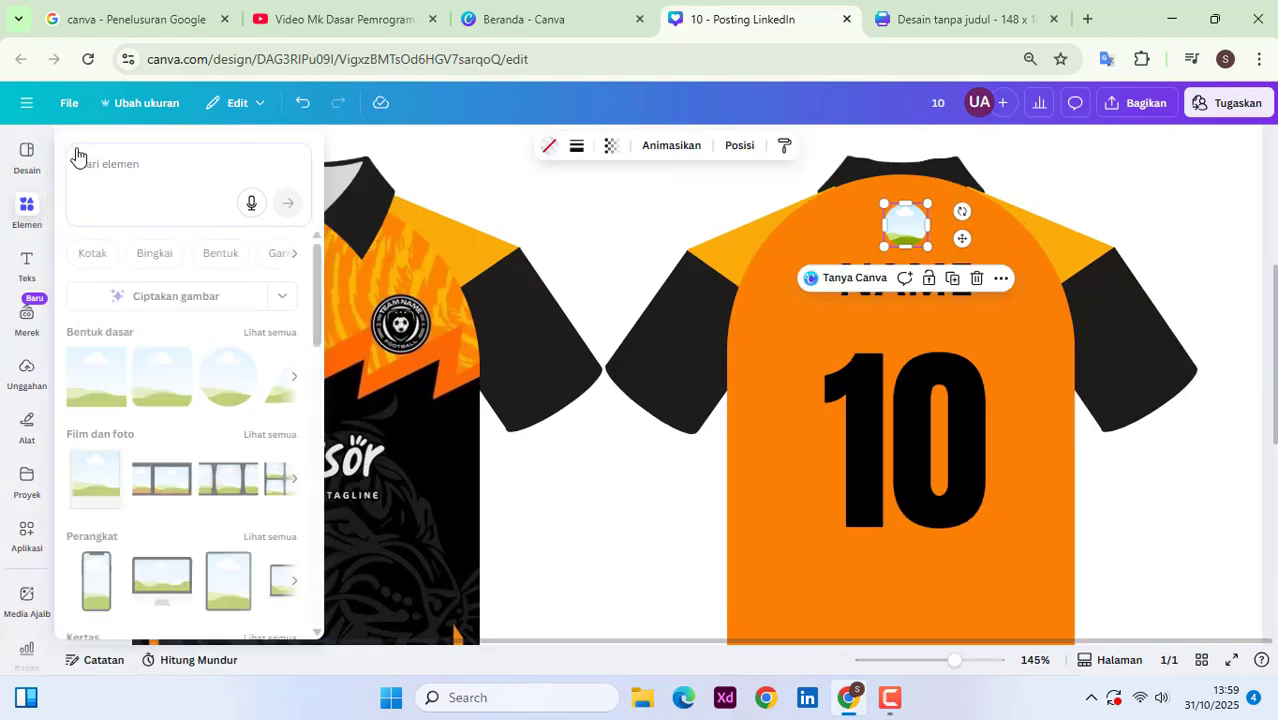
left_click(40, 213)
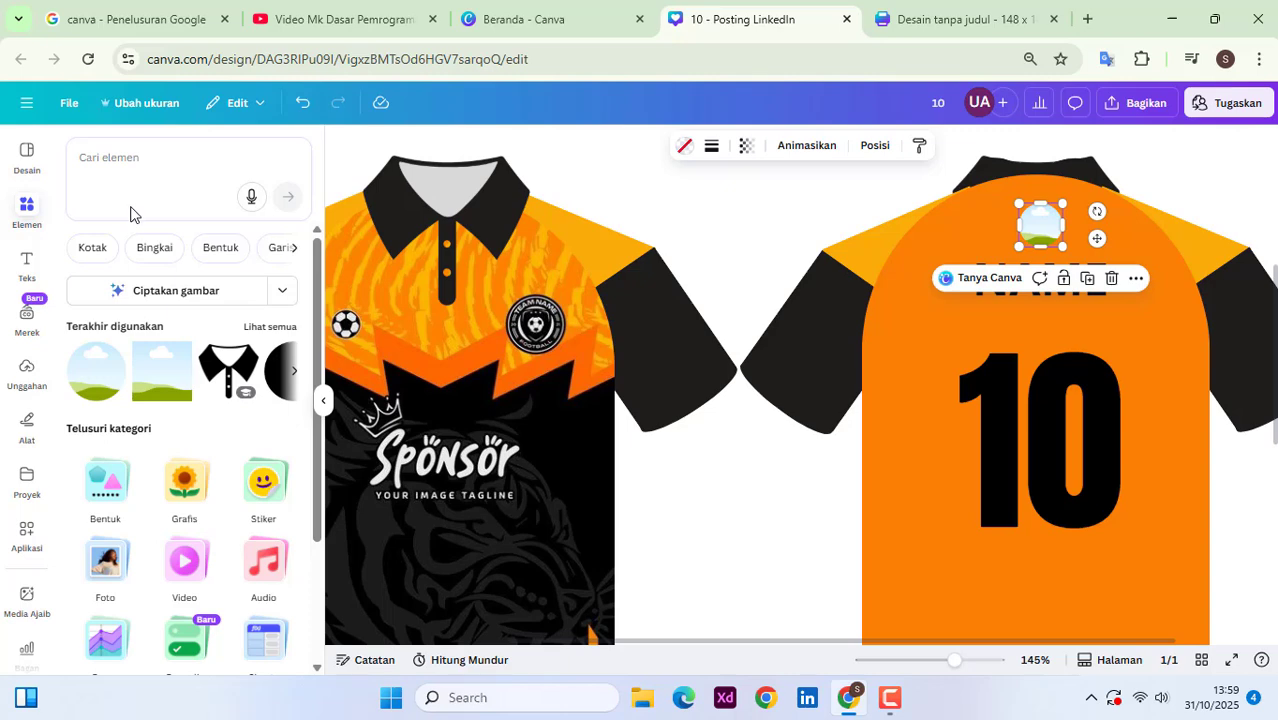
left_click(104, 161)
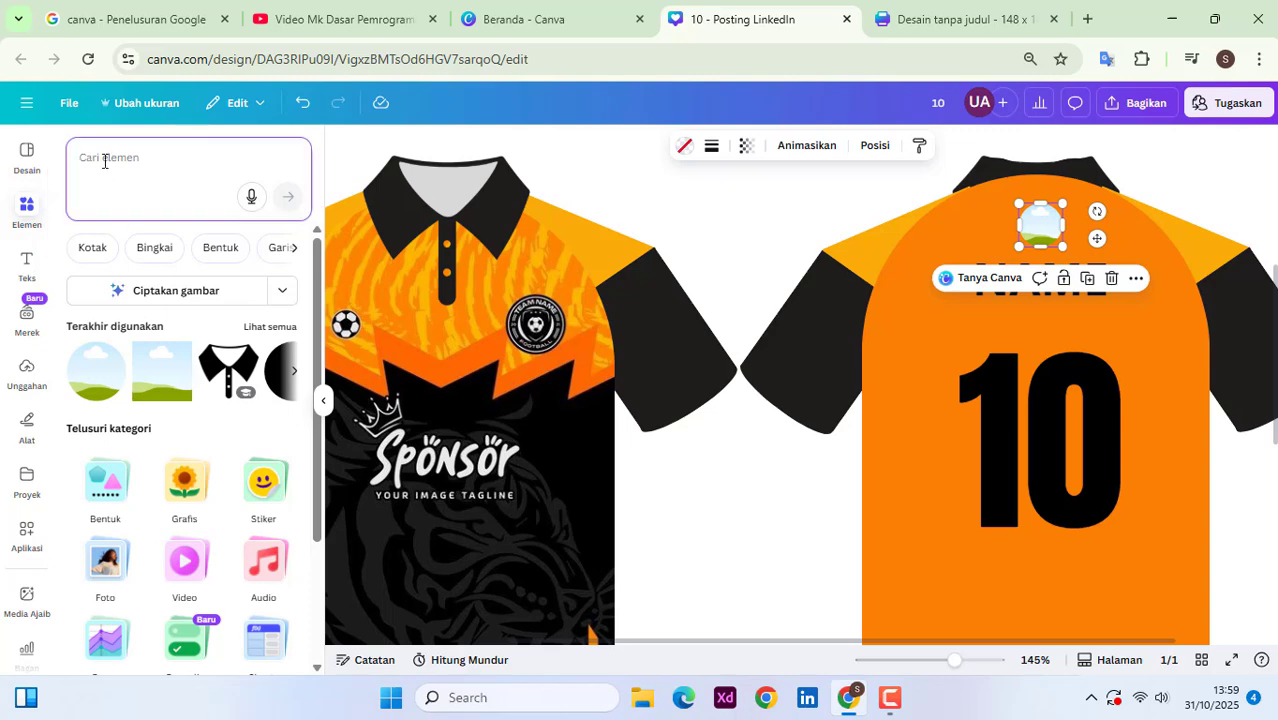
type("LOGO")
key("Return")
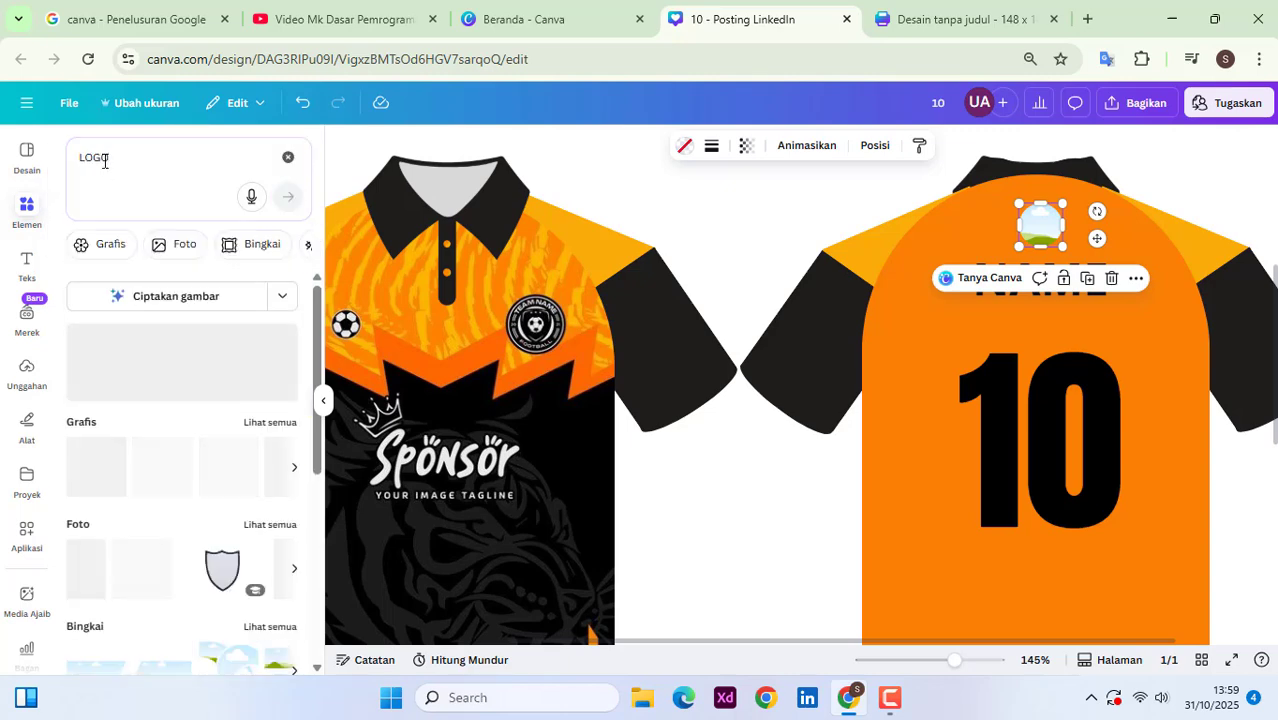
left_click(104, 161)
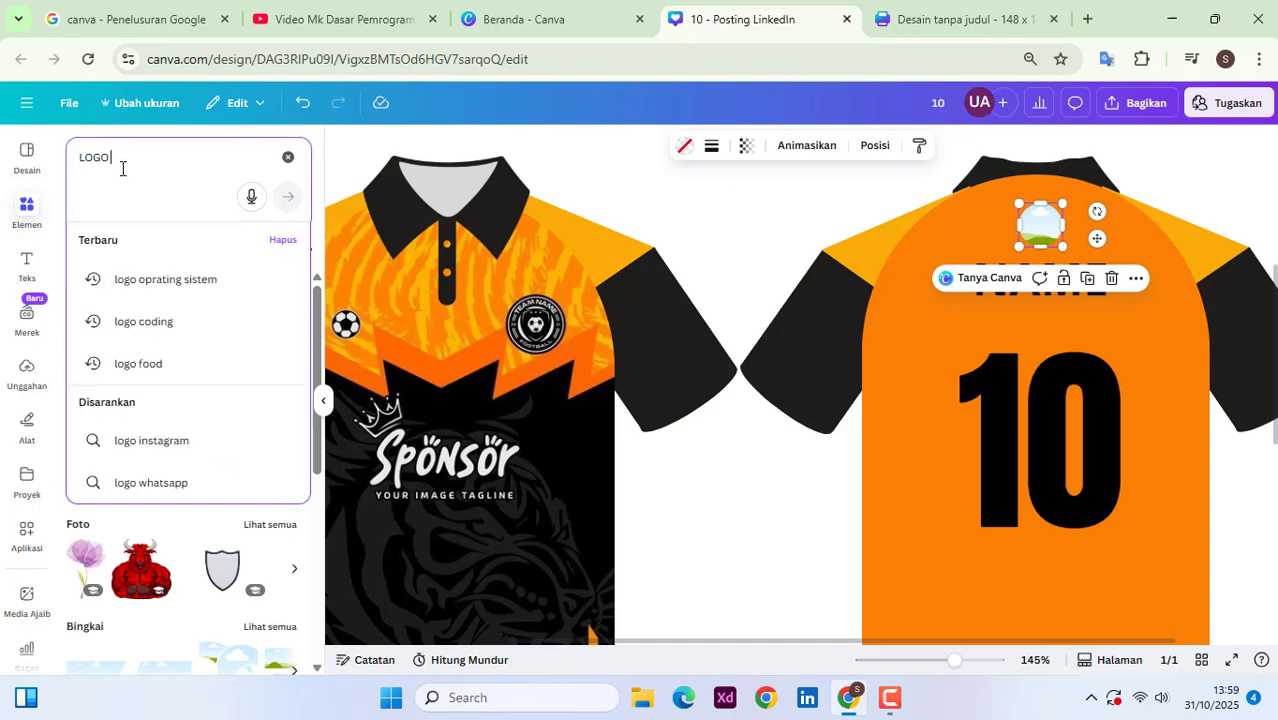
type("SOCCER")
key("Return")
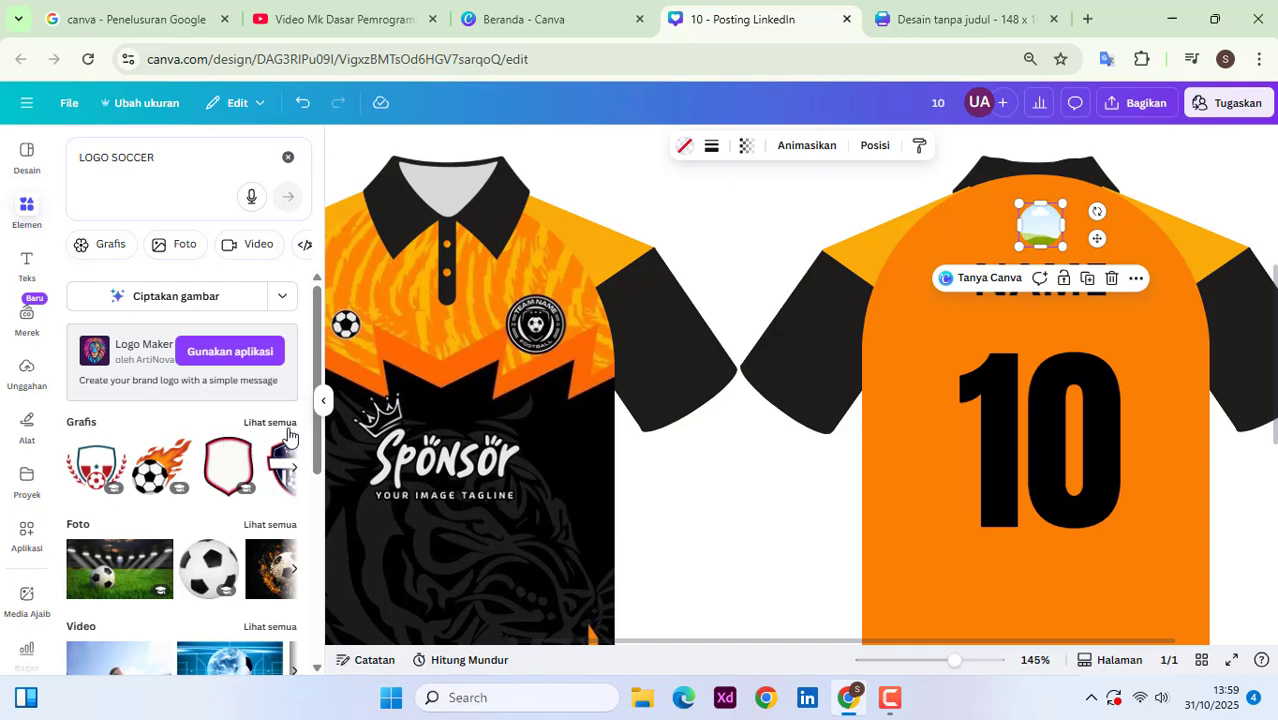
Step: Insert the shield-shaped blue and white "FOOTBALL CLUB" badge from the full graphics results and shrink it to about half size
left_click(282, 430)
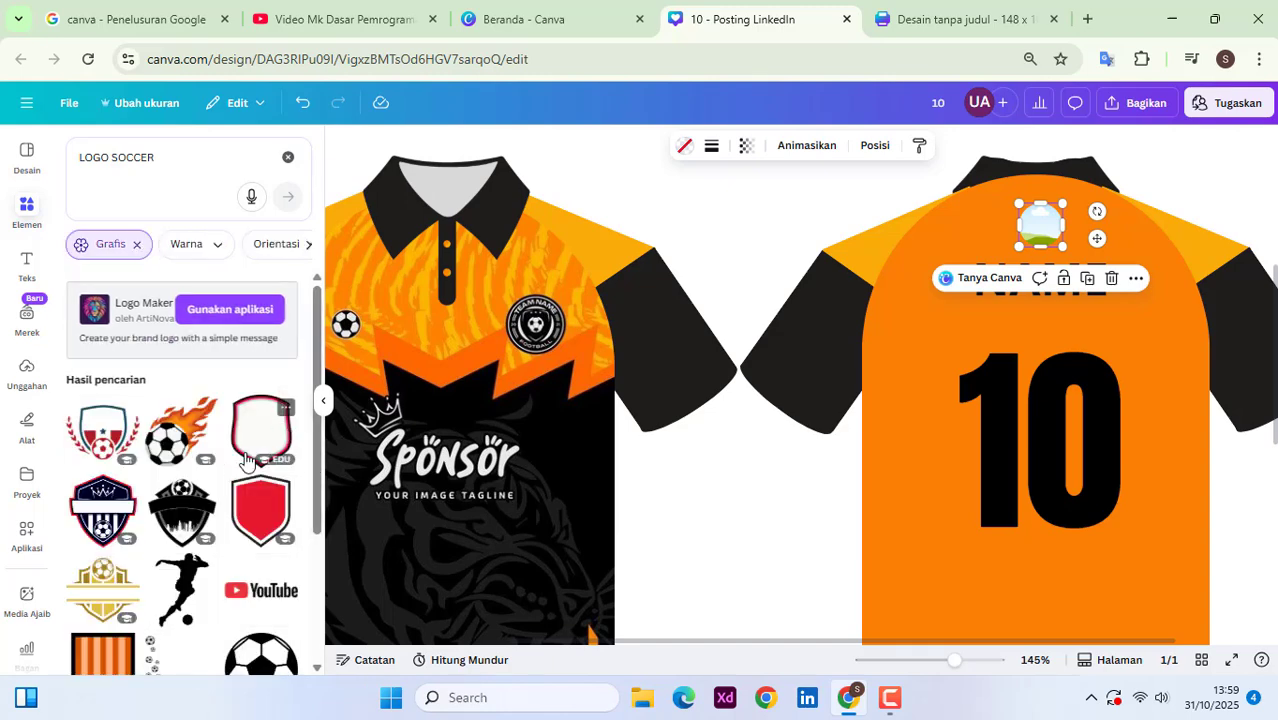
scroll(247, 462, "down", 3)
scroll(247, 462, "down", 10)
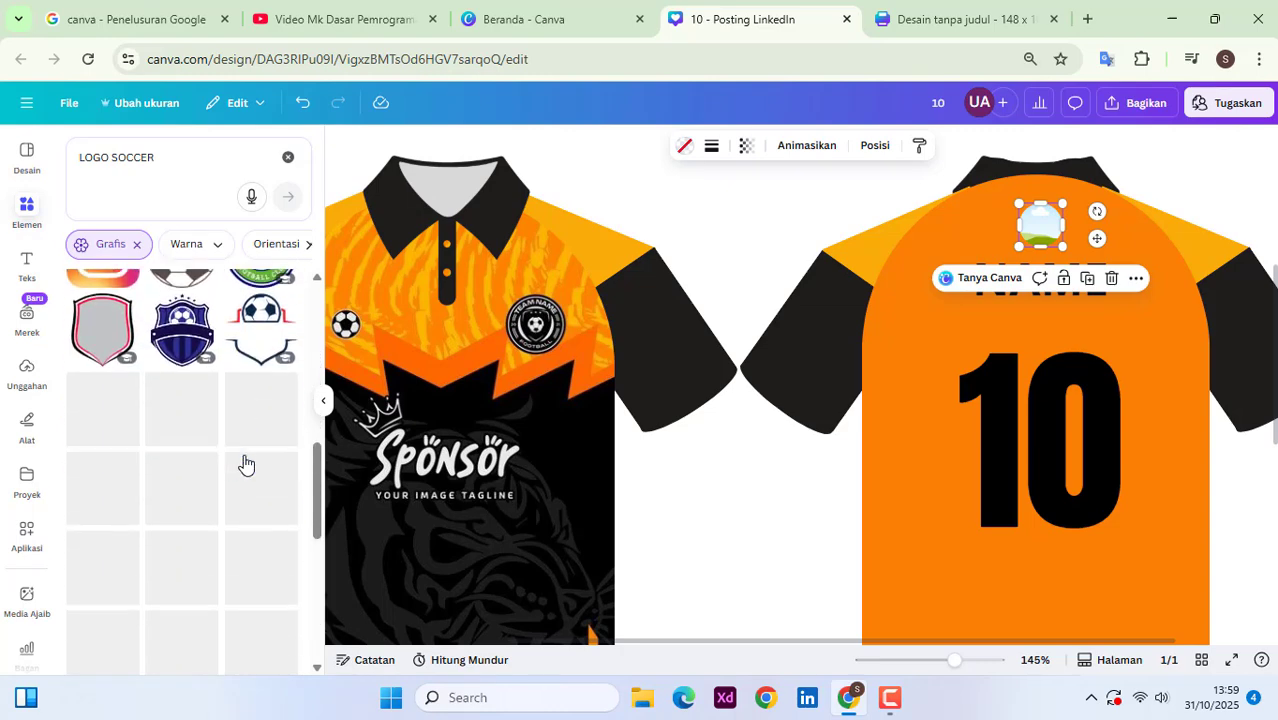
left_click(261, 405)
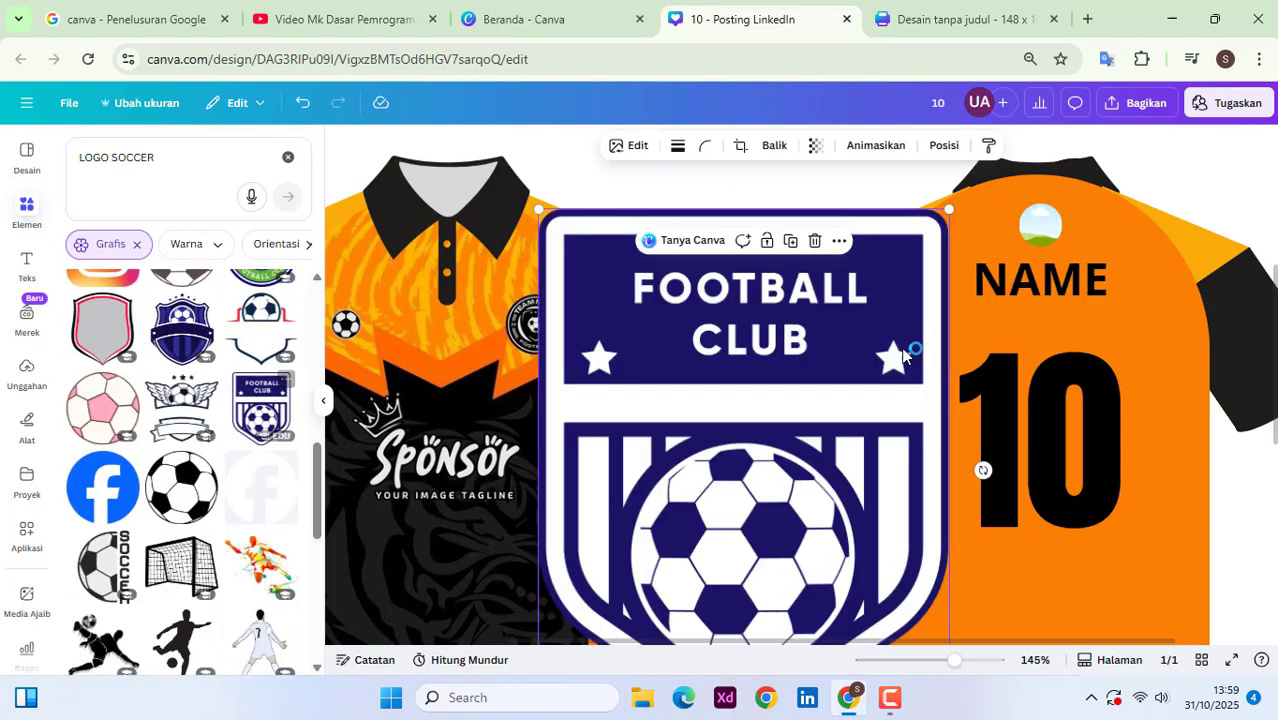
left_click_drag(948, 210, 774, 431)
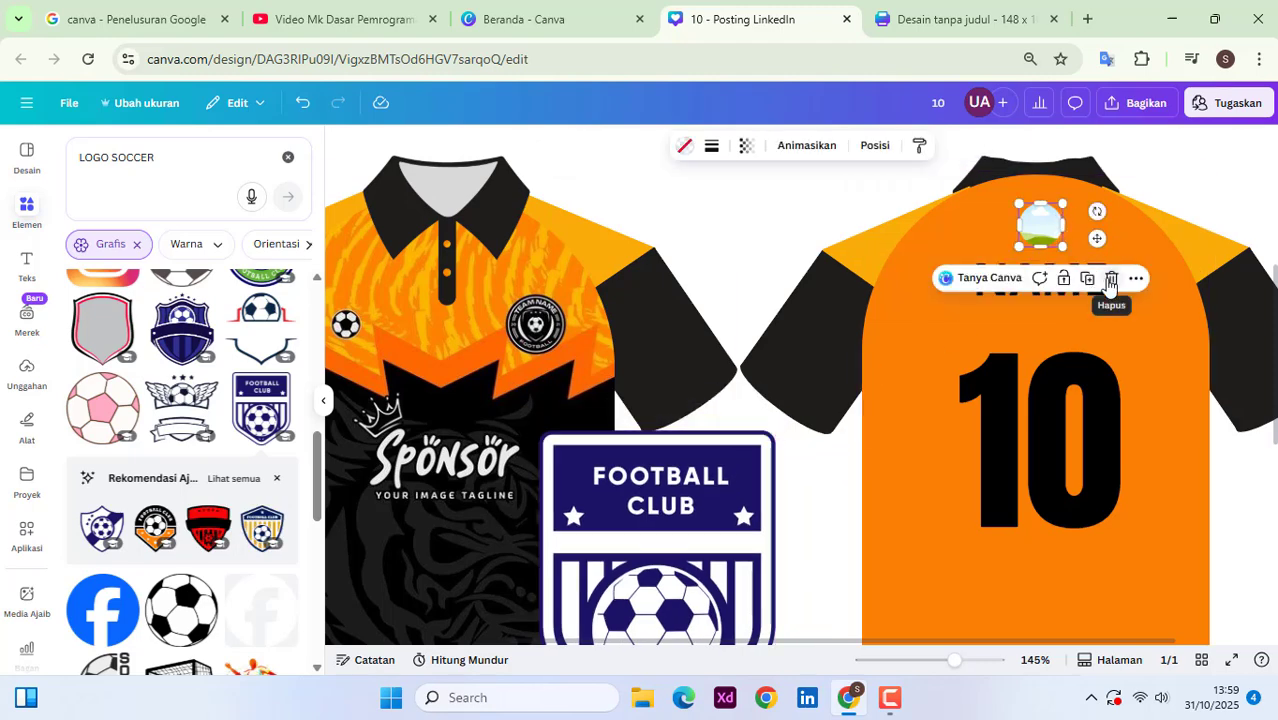
Step: Delete the circular frame above the NAME text on the back shirt
left_click(1105, 280)
Step: Shrink the football club badge to a small emblem and centre it above the NAME text on the back shirt
left_click_drag(724, 493, 900, 462)
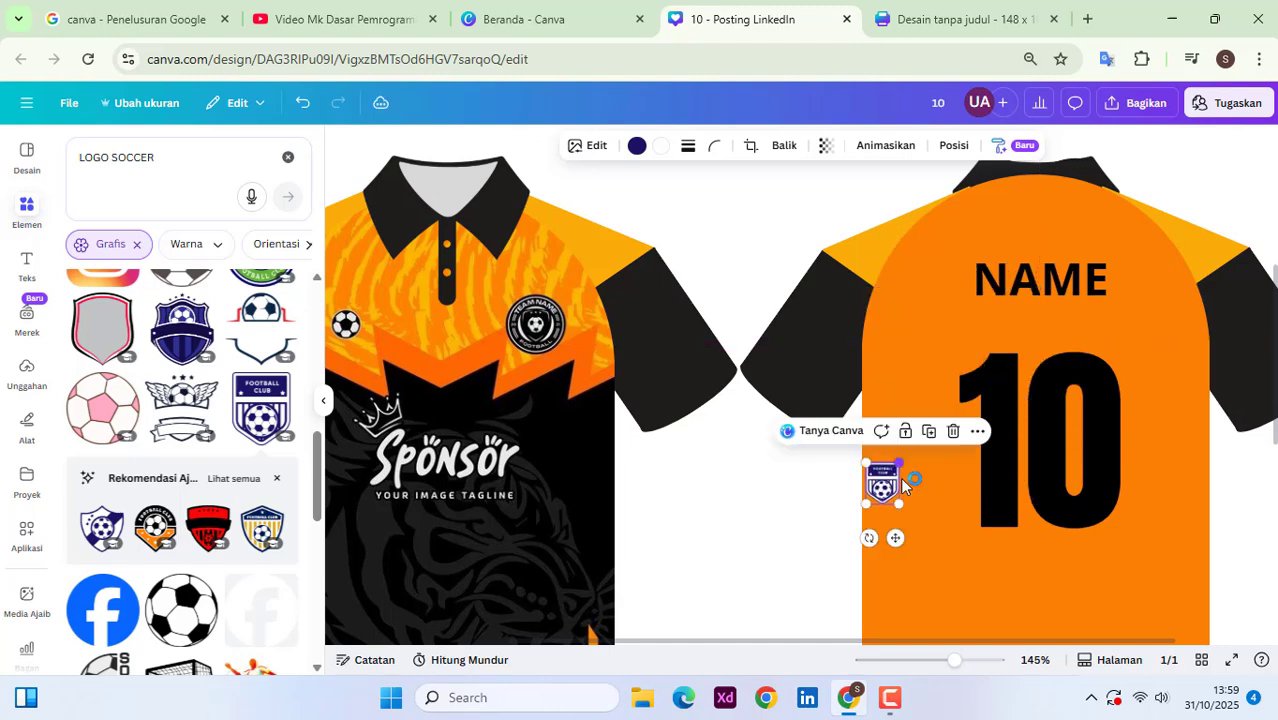
left_click_drag(896, 538, 1067, 275)
scroll(1053, 311, "down", 3)
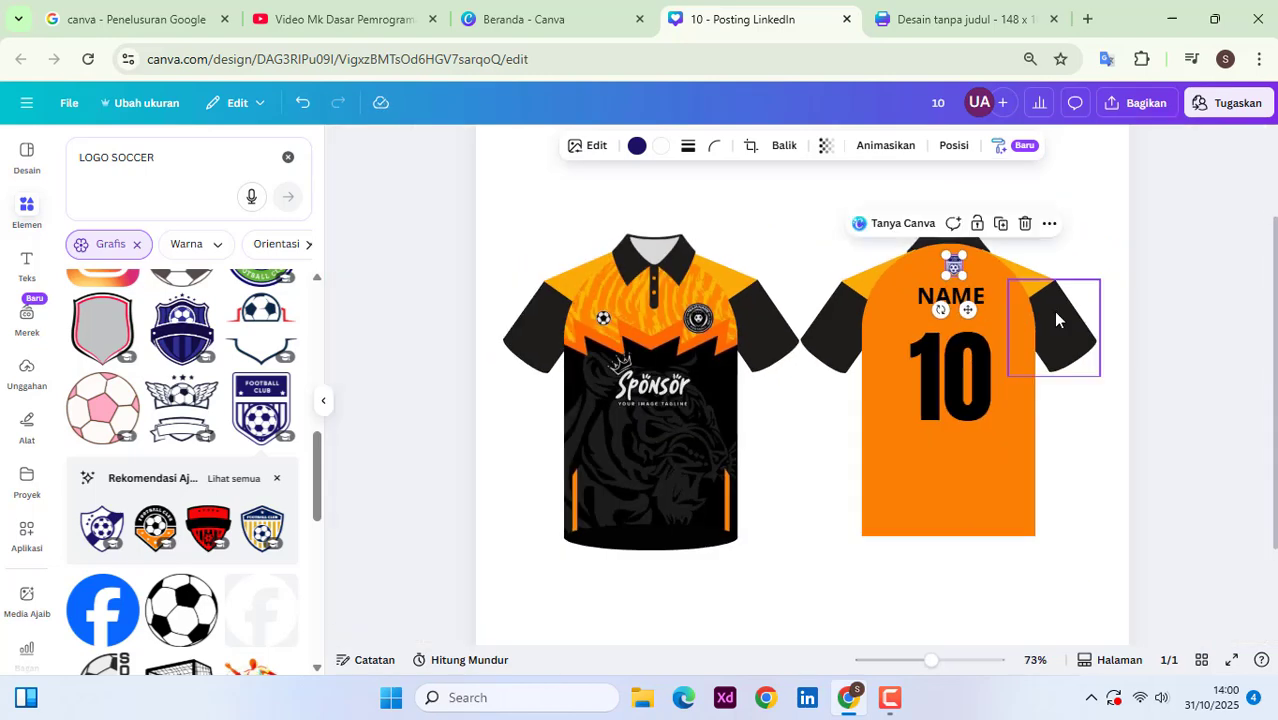
left_click(1209, 311)
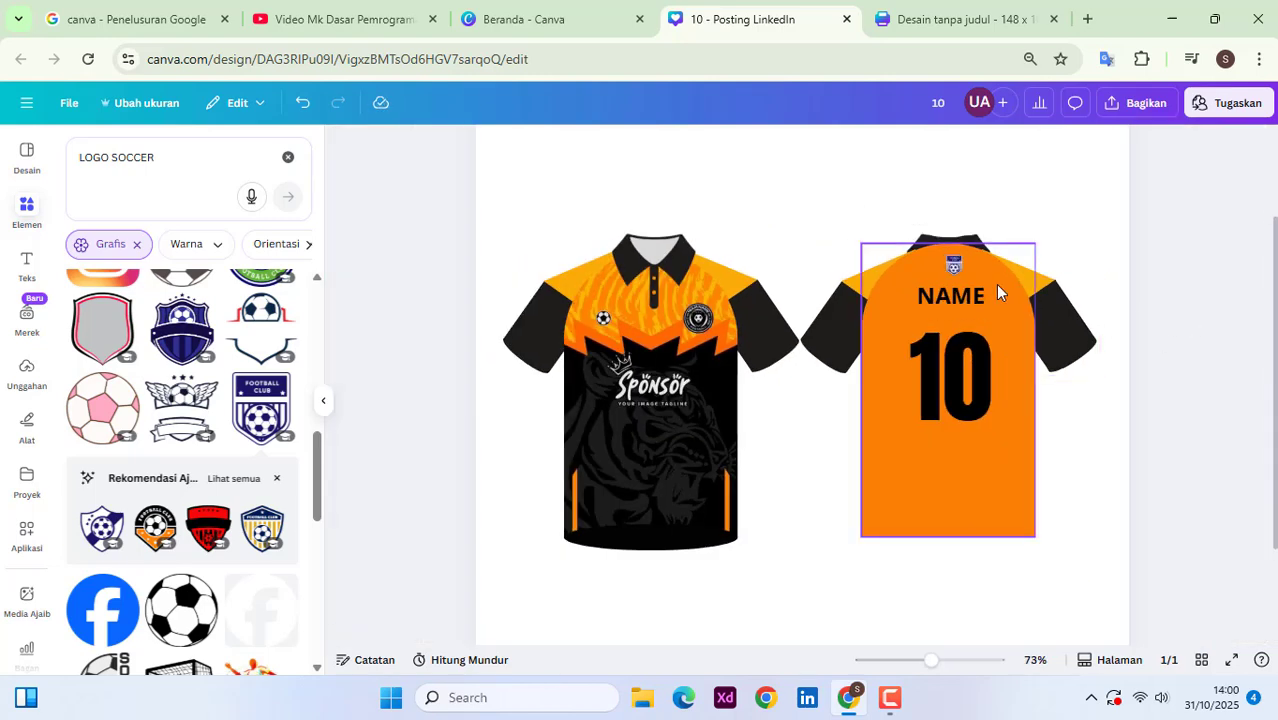
Step: Delete the football club badge above the NAME text
left_click(955, 265)
left_click_drag(958, 268, 957, 268)
left_click(1025, 226)
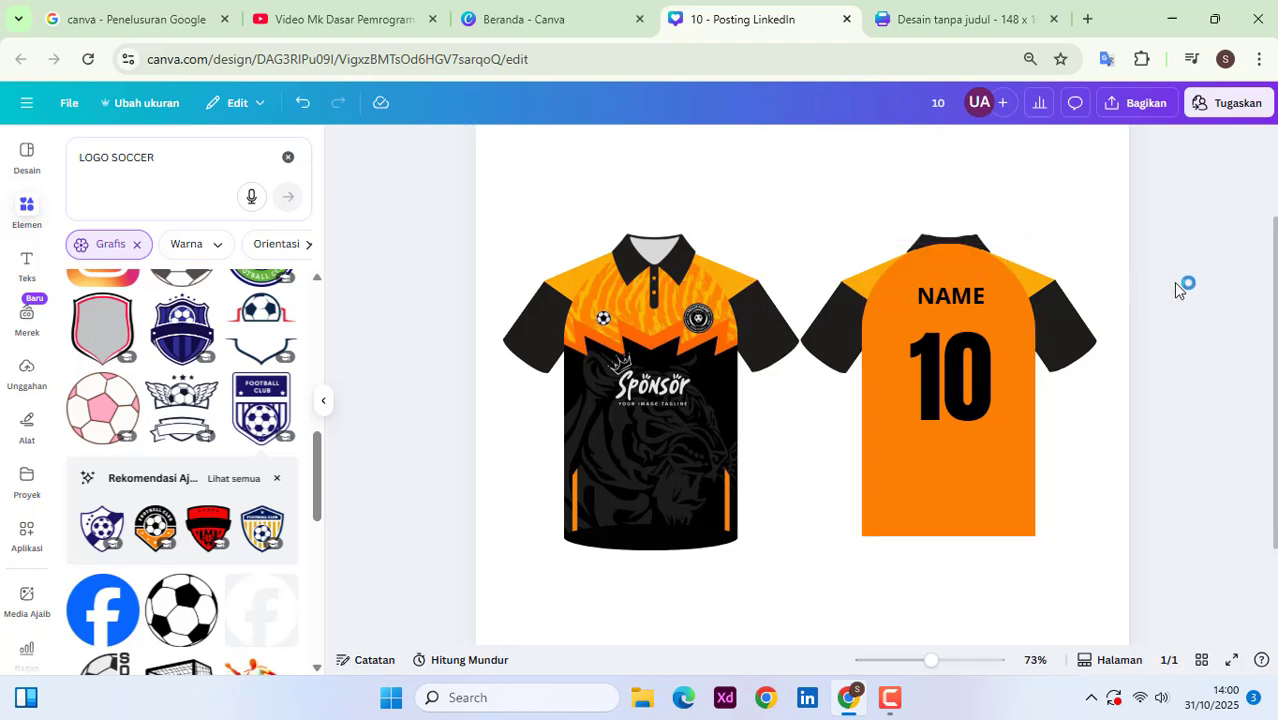
Step: Duplicate the NAME text and place the copy centred below the number 10 on the back shirt
left_click(945, 298)
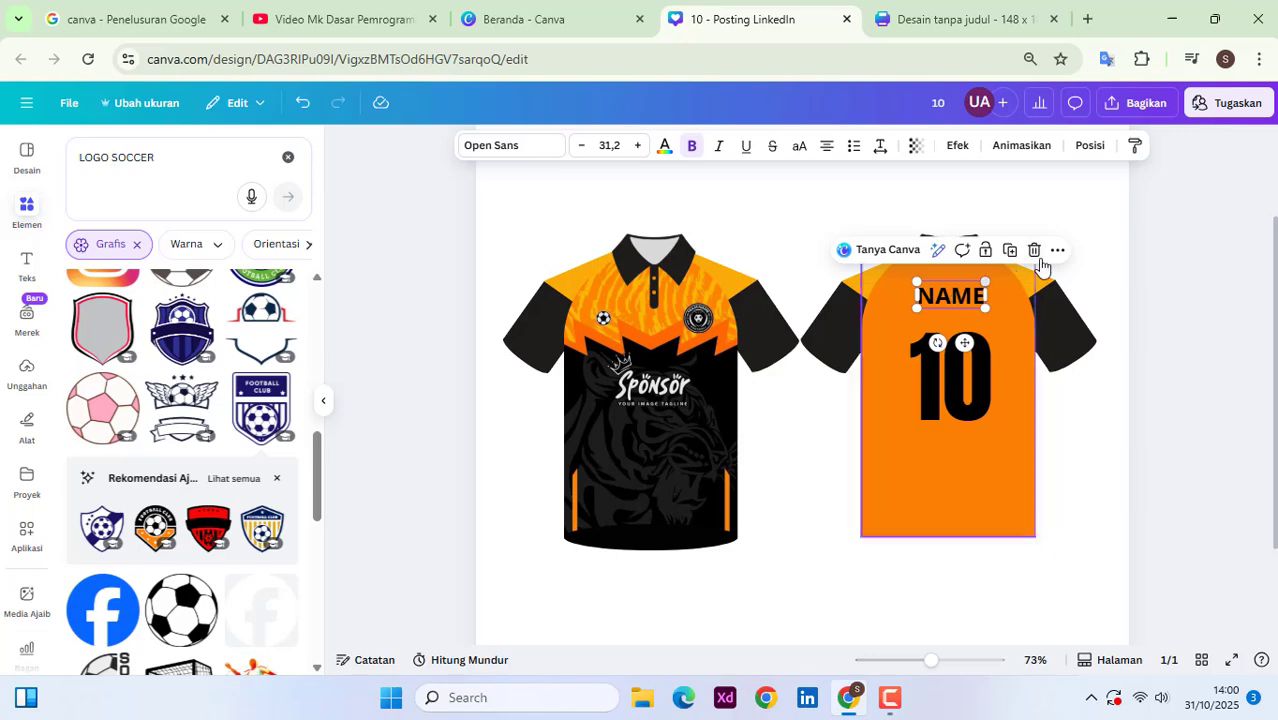
left_click(1009, 250)
left_click_drag(971, 304, 964, 458)
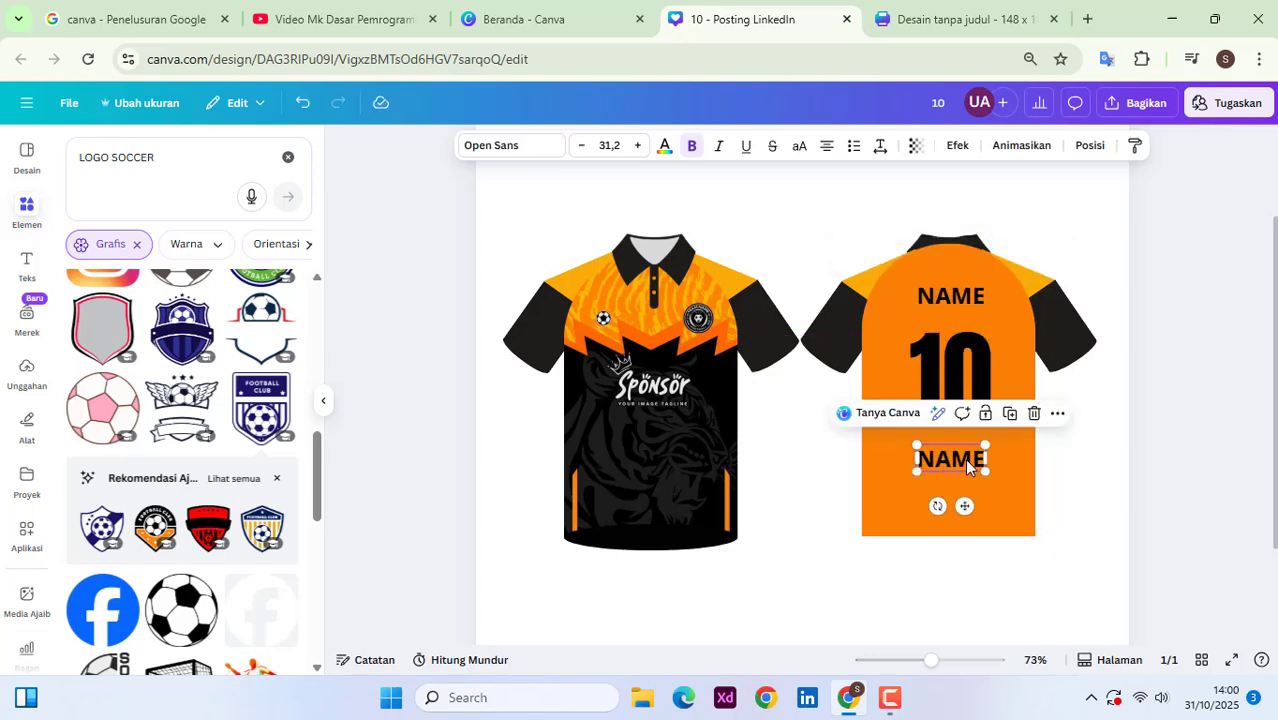
Step: Change the copied NAME text below the number 10 to "fOOTBALL CLUB"
double_click(964, 458)
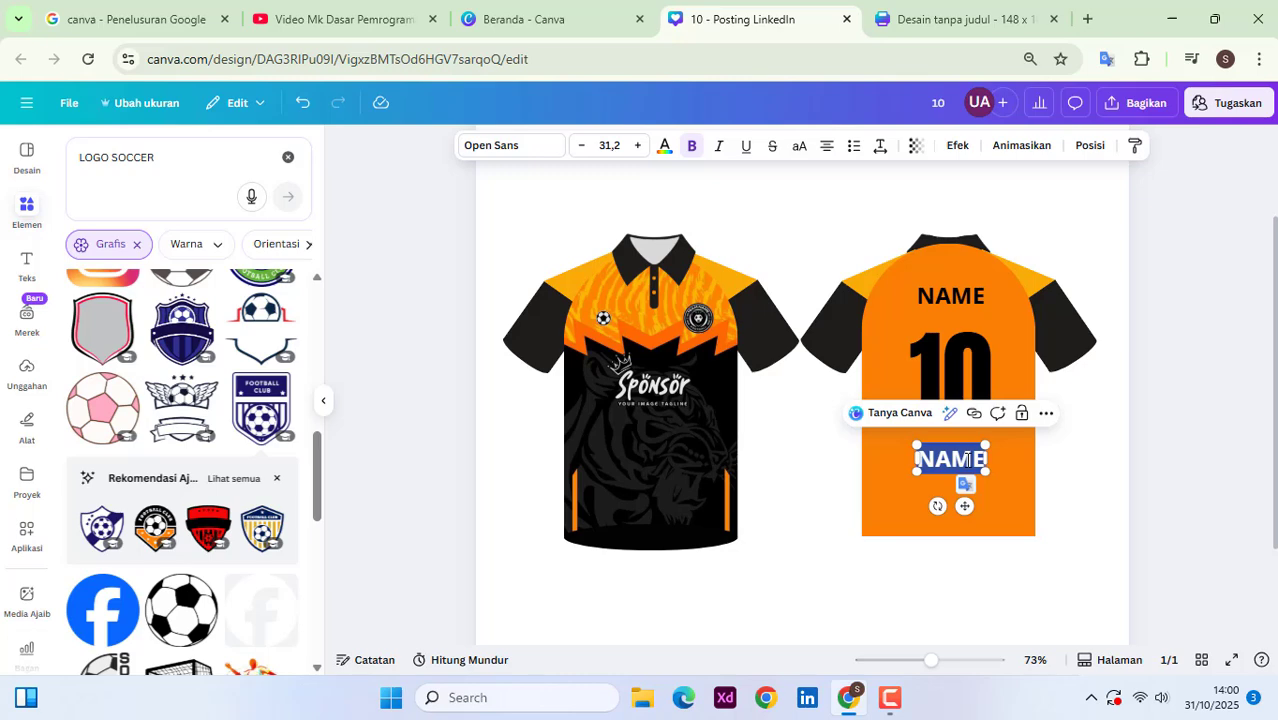
type("FOOTBALL")
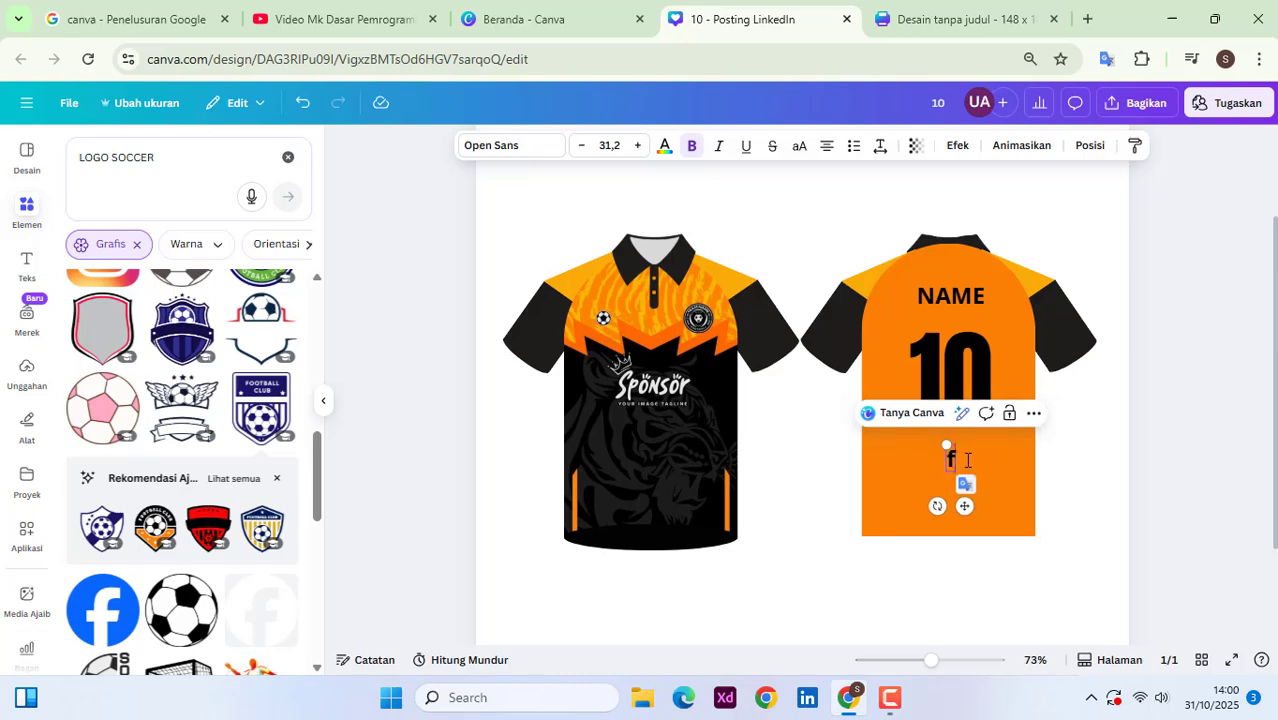
type(" CLUB")
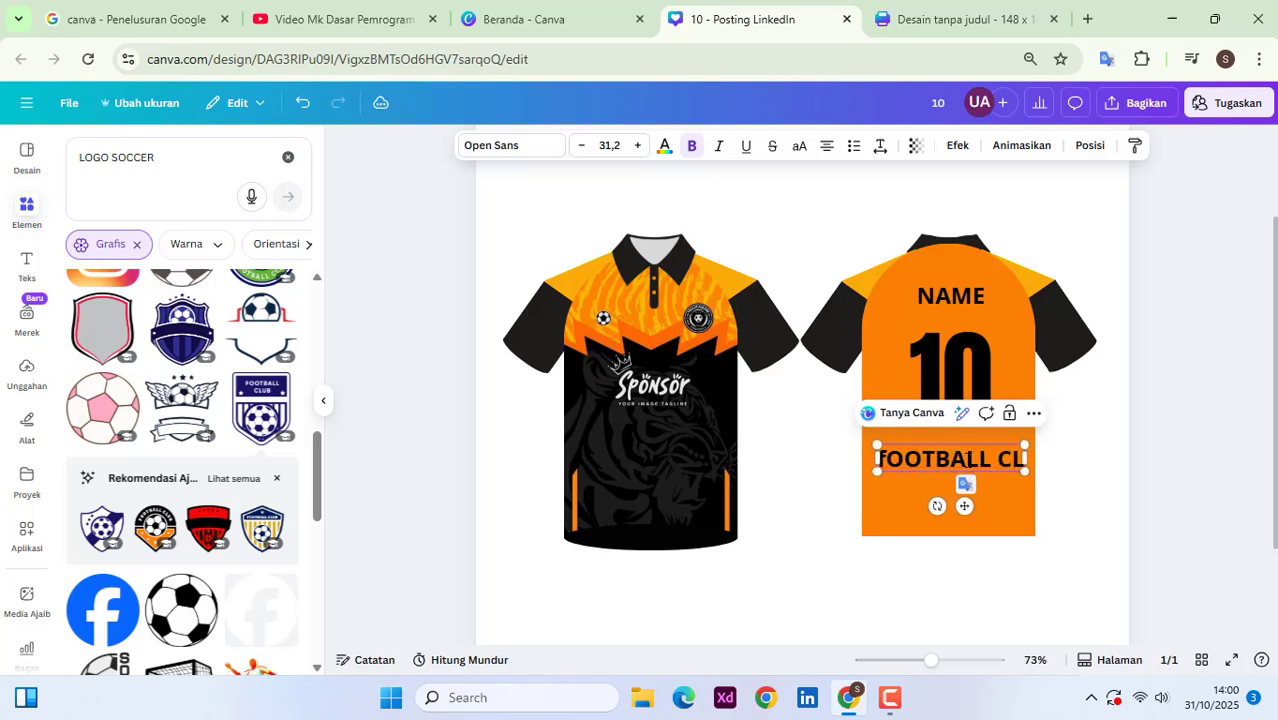
left_click(1160, 420)
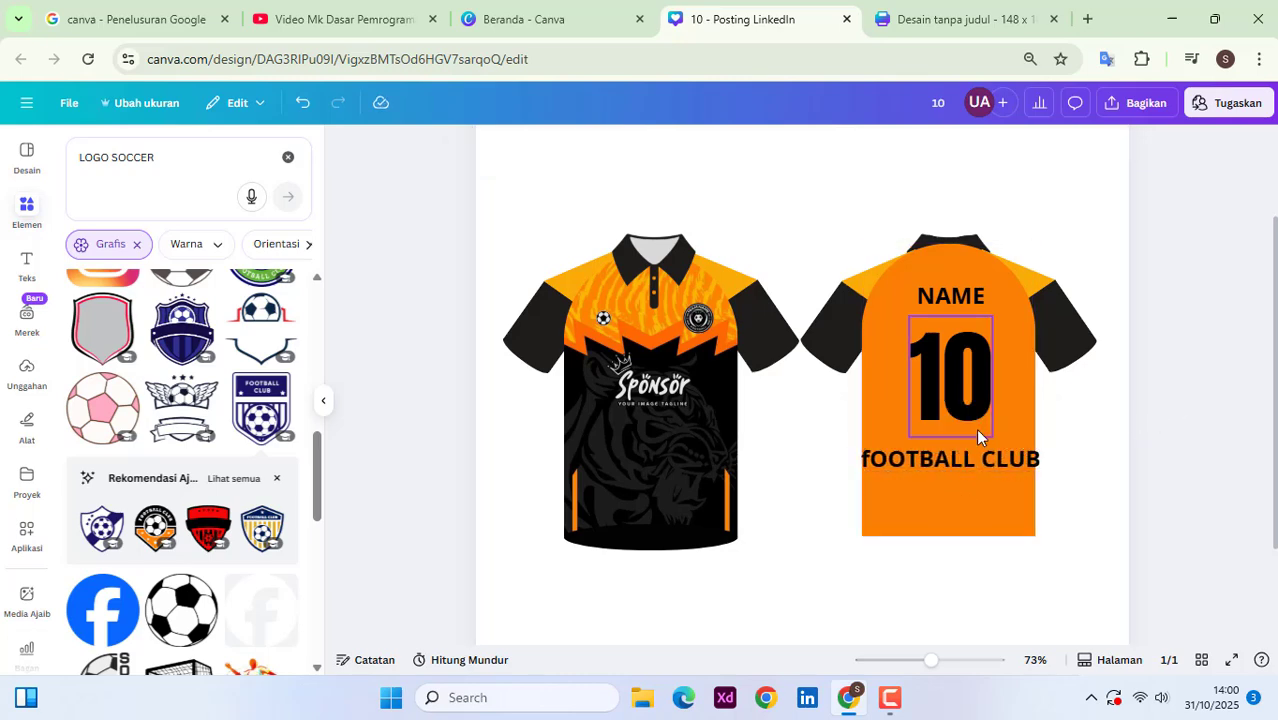
Step: Replace the wording below the number 10 with "Football Club" in mixed case
left_click(893, 456)
double_click(877, 458)
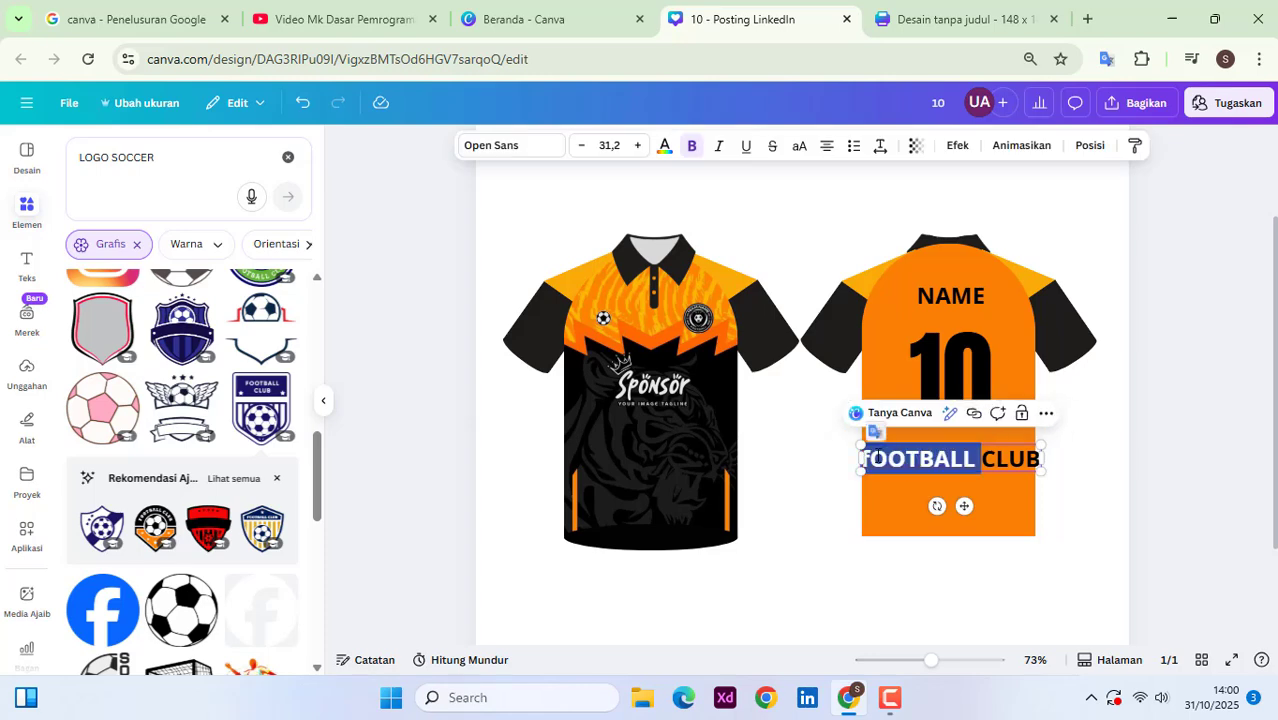
triple_click(979, 472)
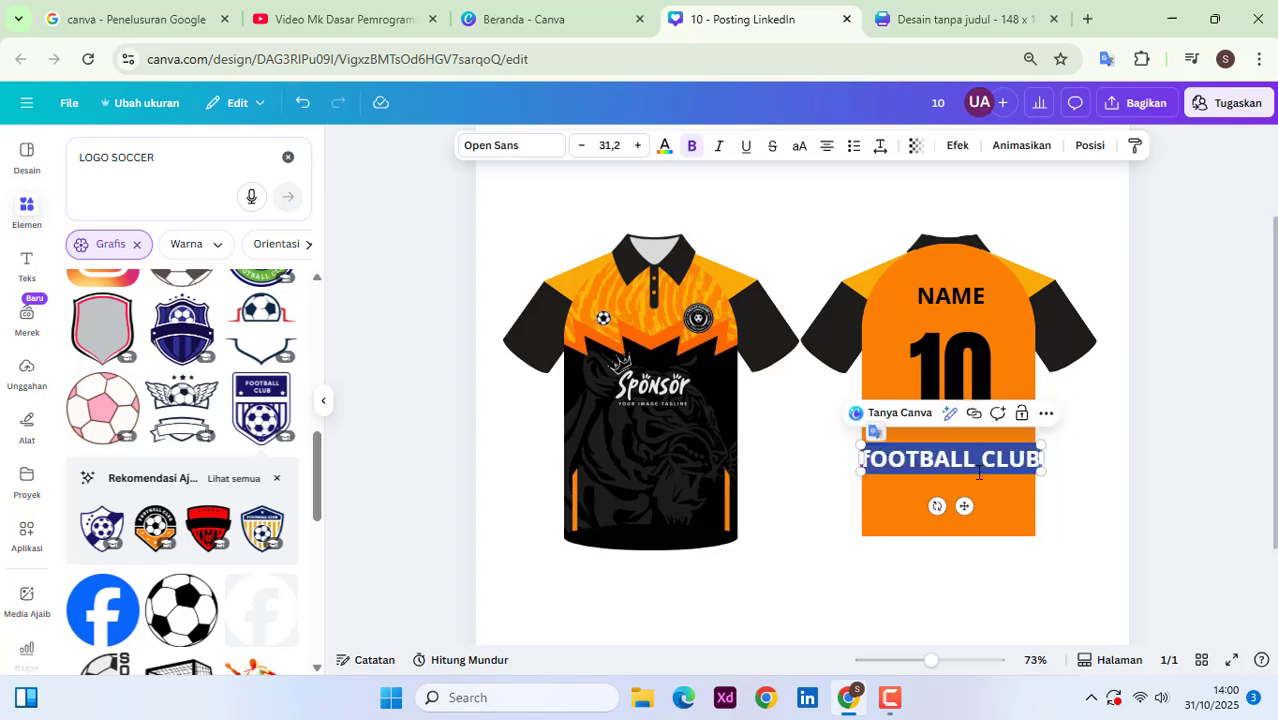
type("Football")
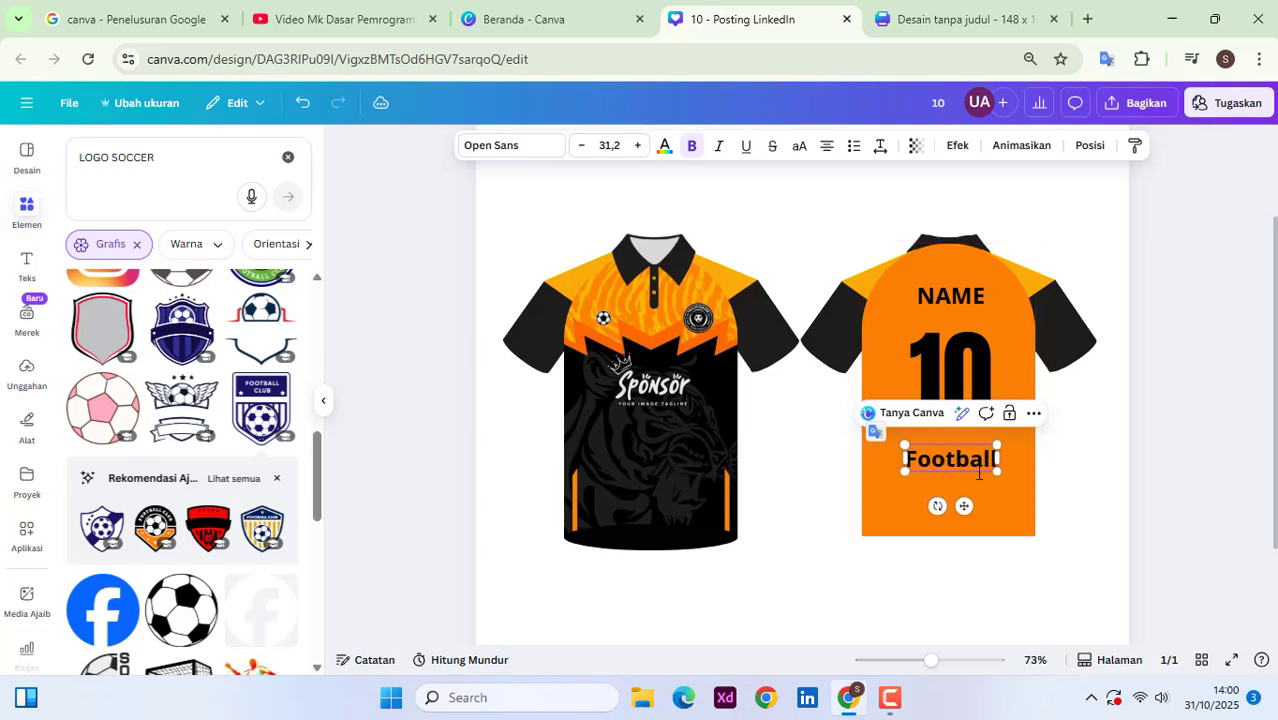
type(" Club")
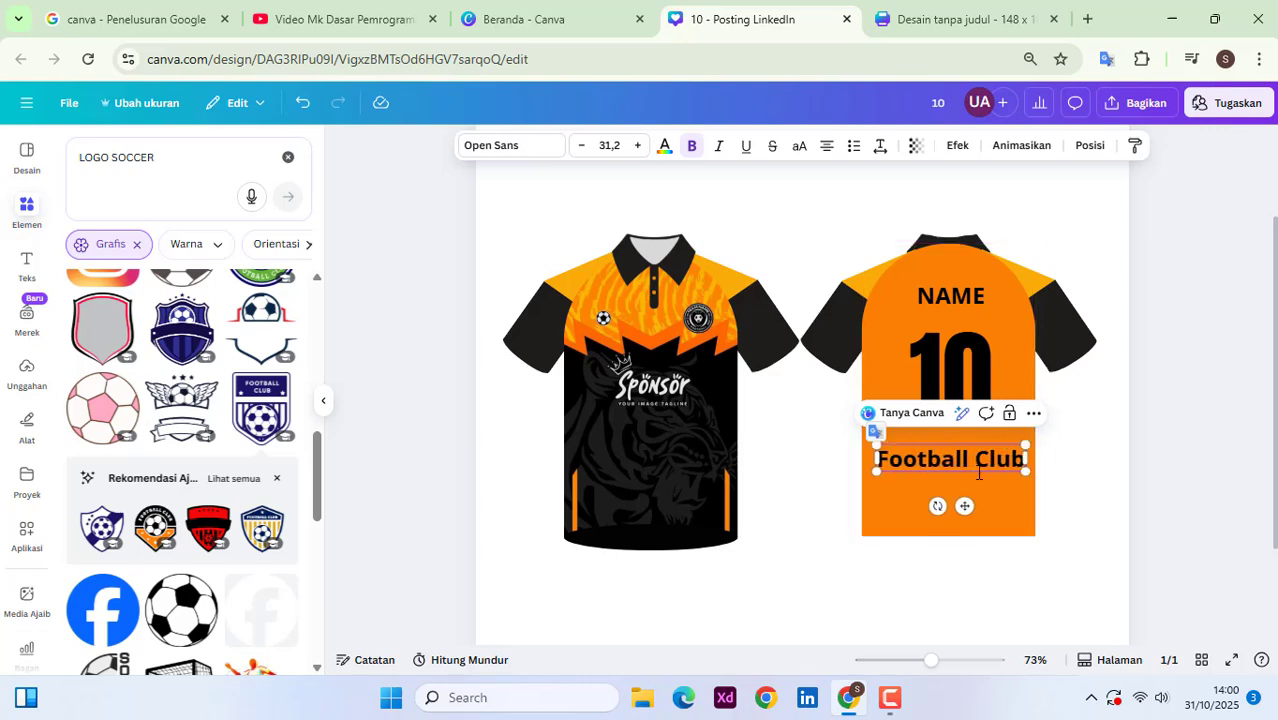
left_click(1159, 447)
Step: Shrink the Football Club text to font size 18.3 and centre it below the number 10
left_click(884, 458)
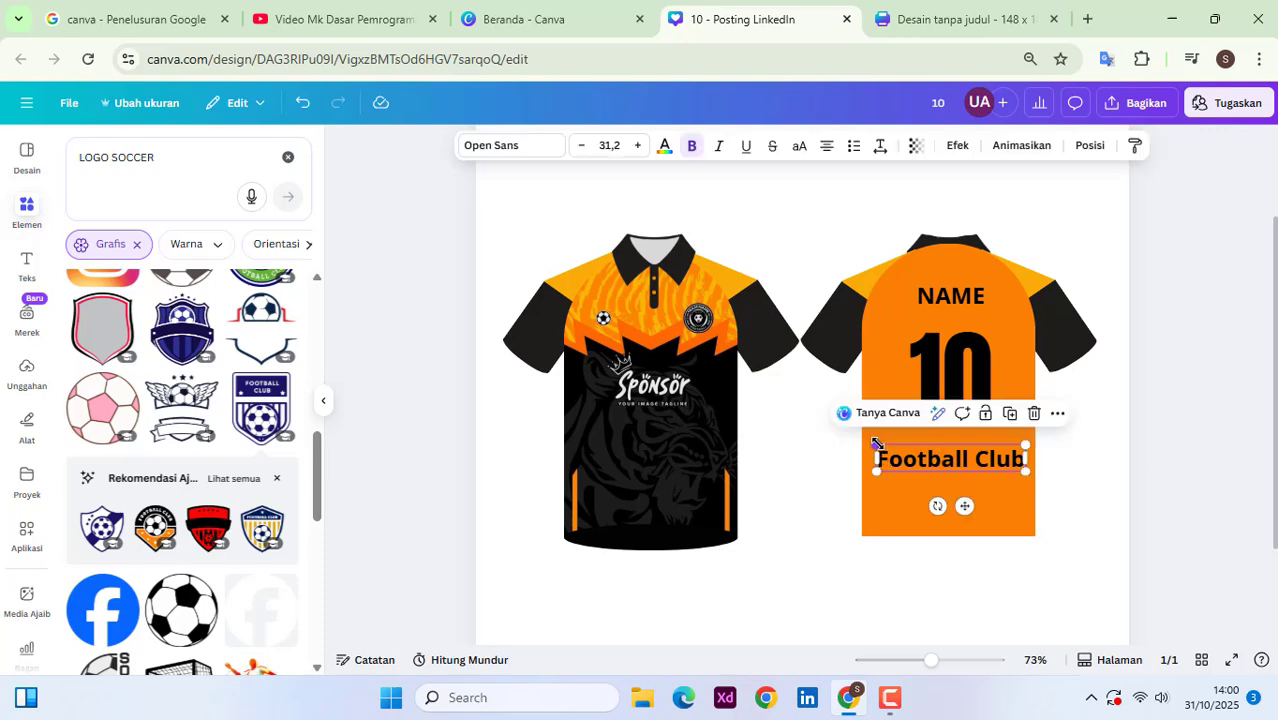
left_click_drag(877, 443, 937, 457)
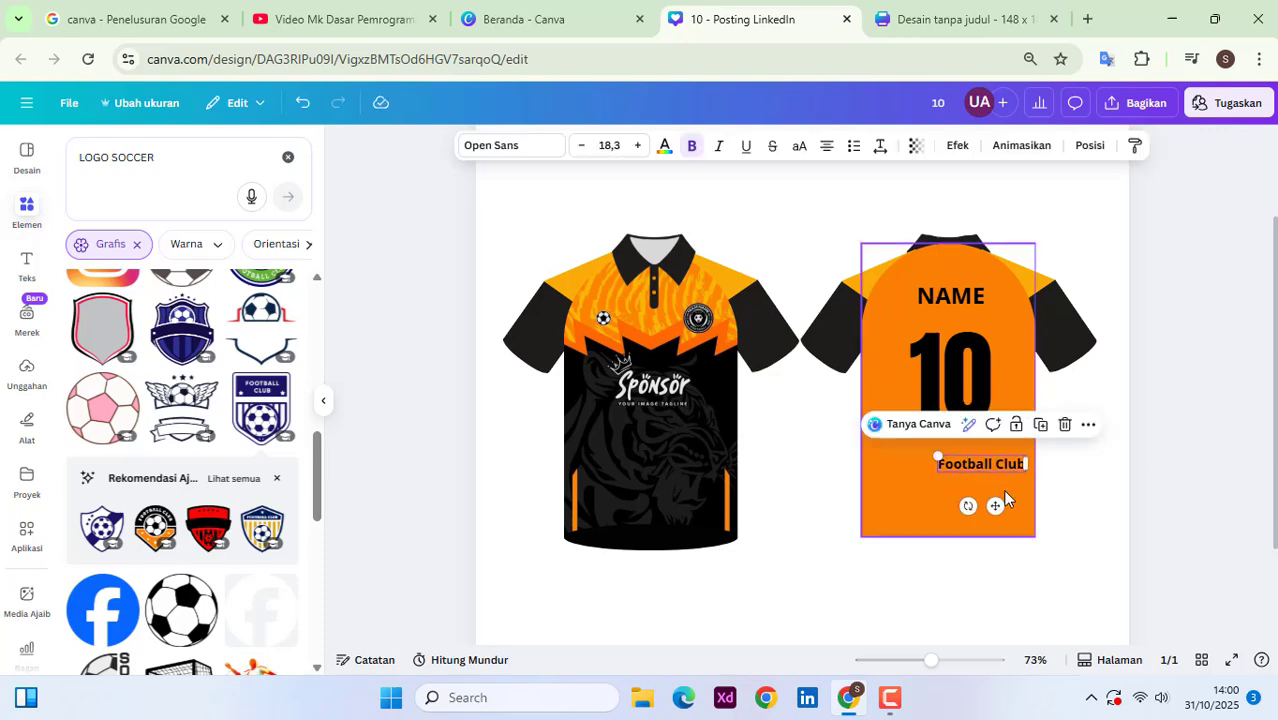
left_click_drag(995, 505, 971, 493)
Step: Set the Football Club text in the More Sugar font and colour it light grey from the document colours
left_click(520, 152)
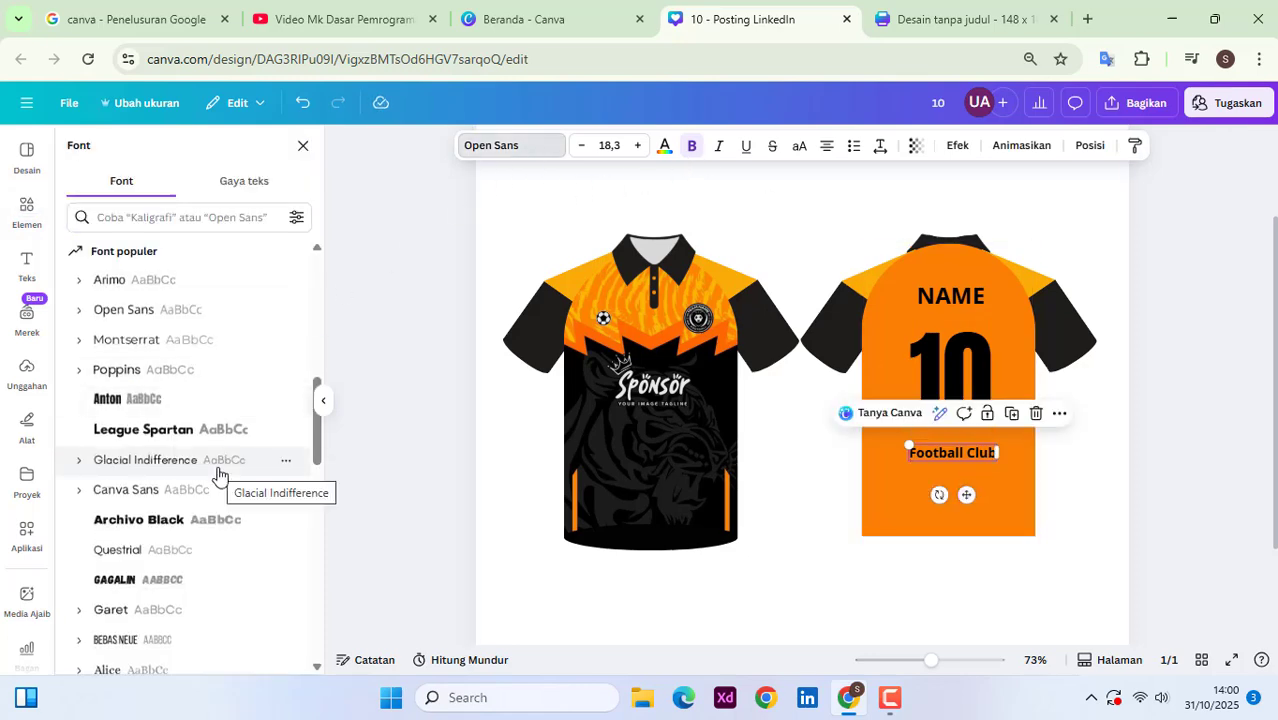
scroll(217, 465, "down", 3)
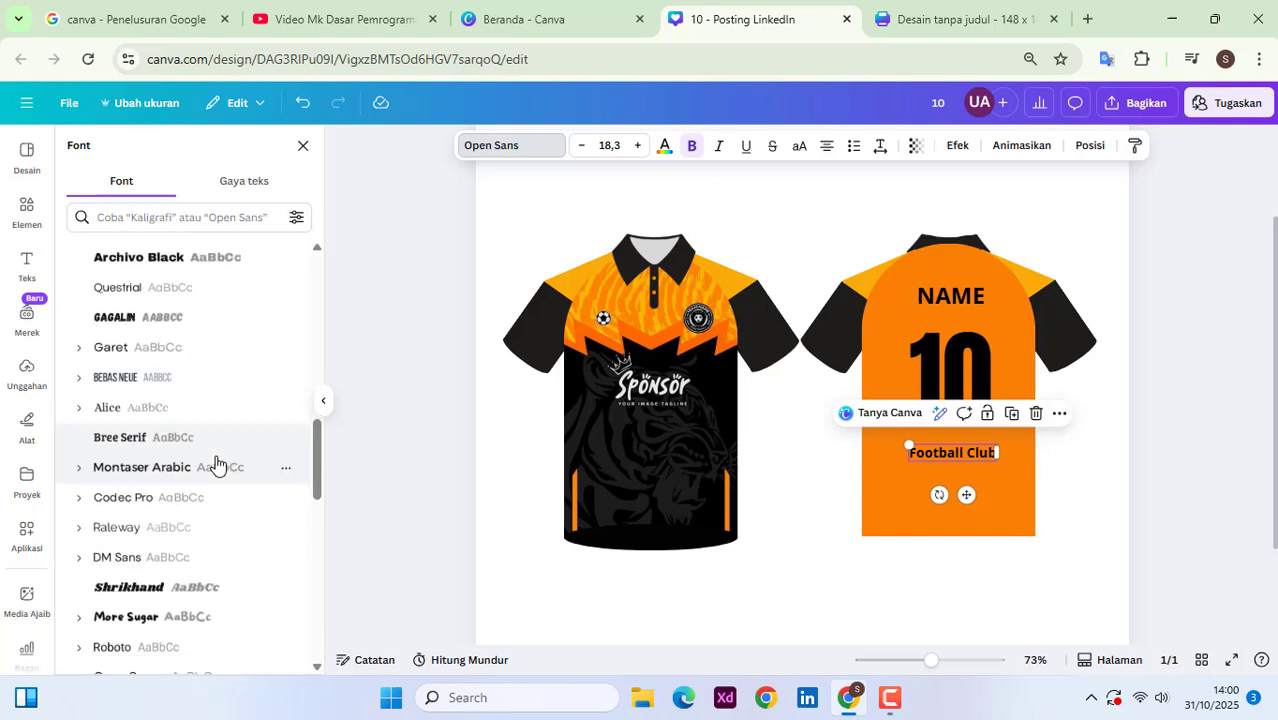
scroll(215, 463, "down", 3)
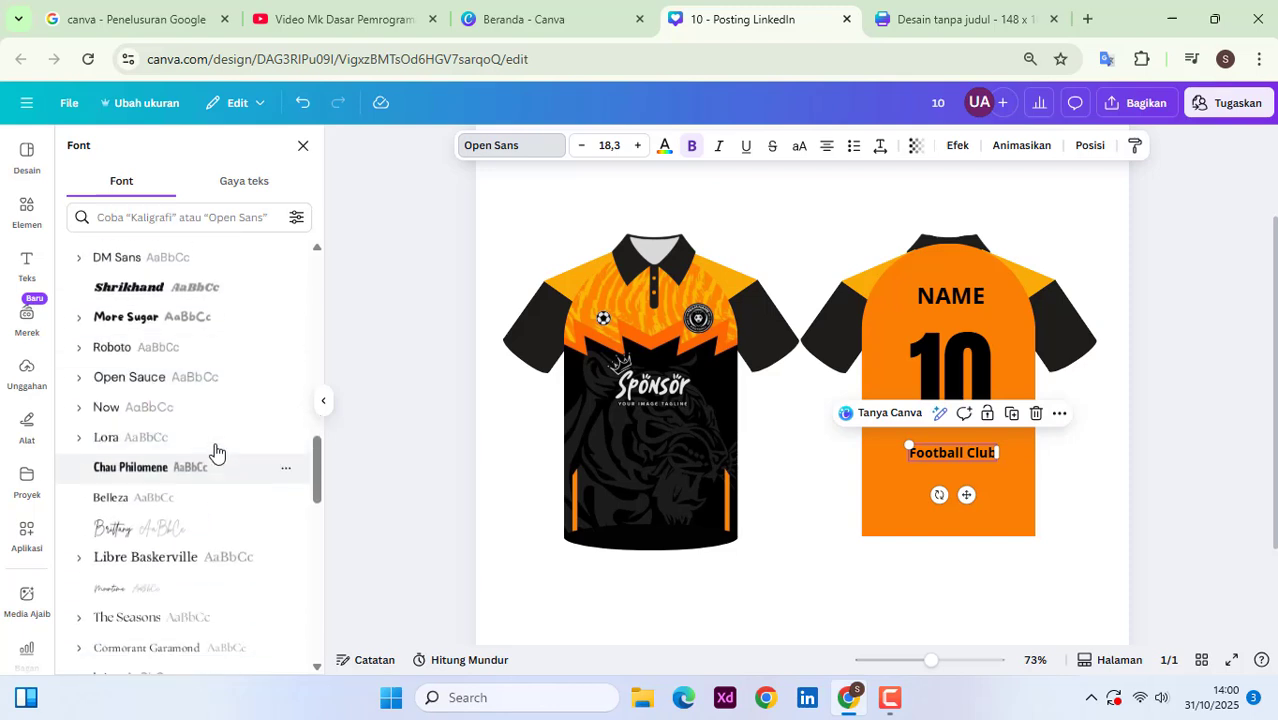
left_click(172, 320)
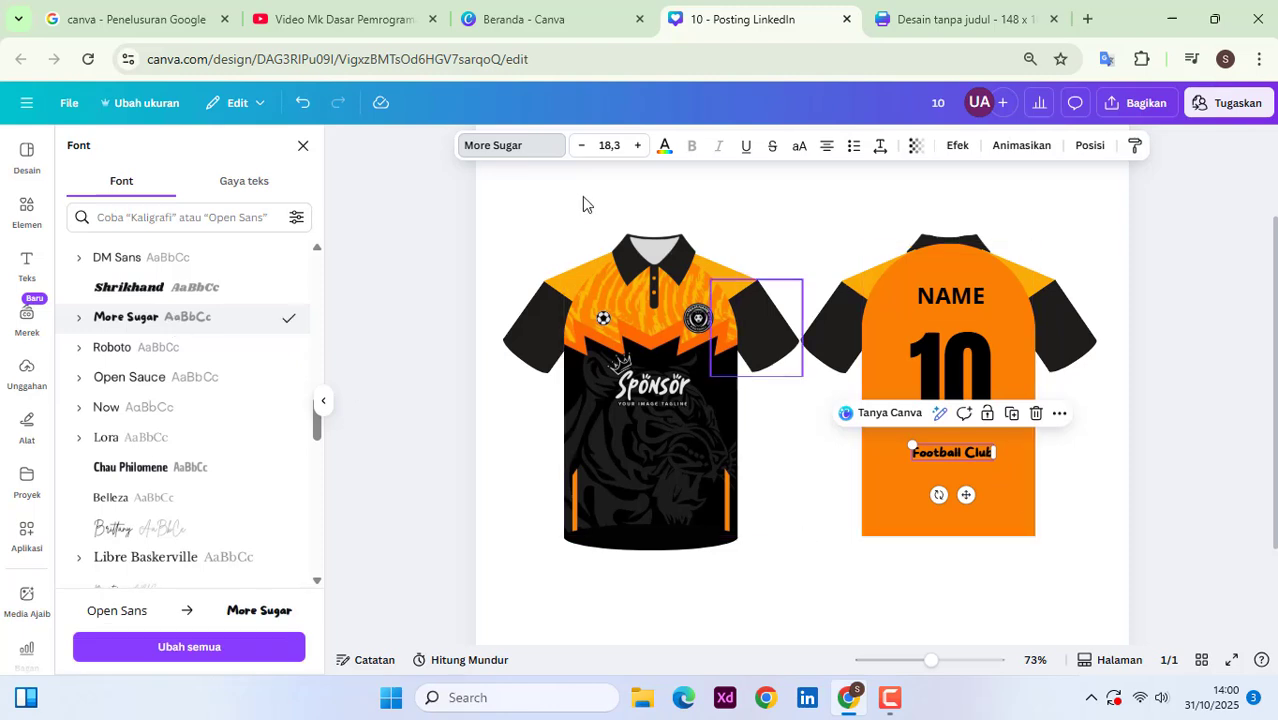
left_click(664, 146)
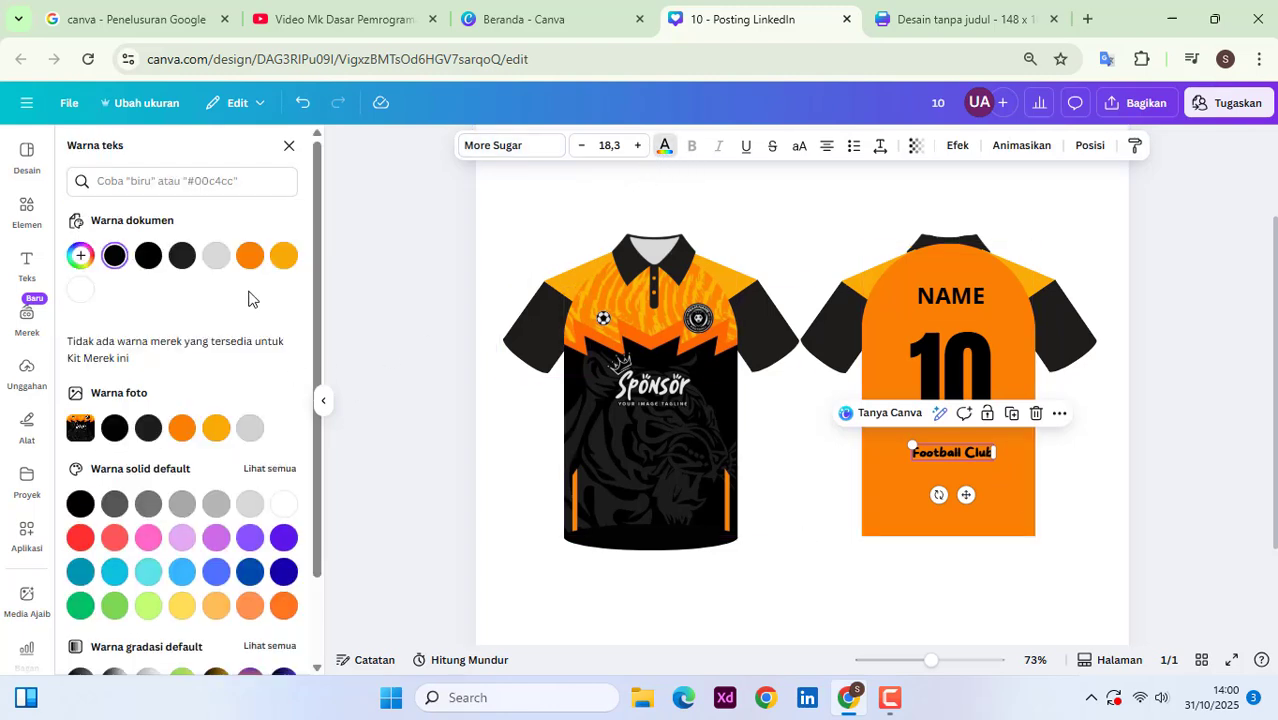
left_click(224, 263)
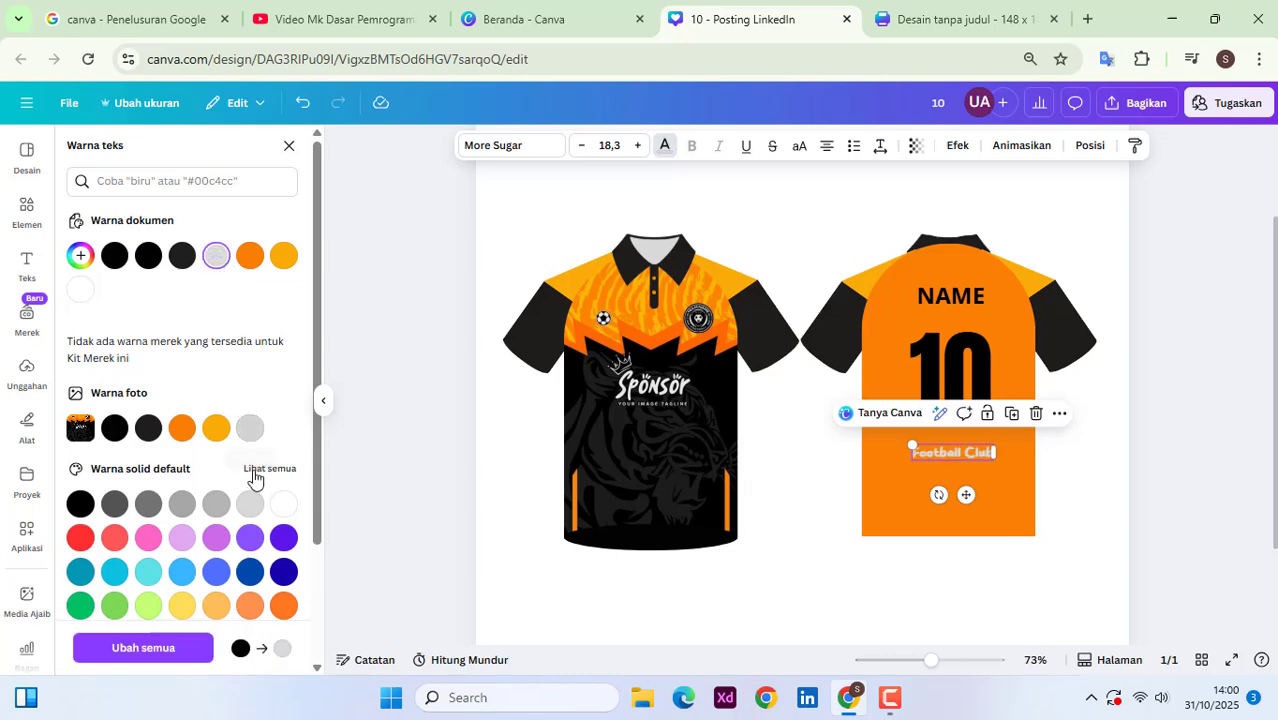
Step: Colour the Football Club text white from the document colours and enlarge it to font size 20.9
left_click(80, 290)
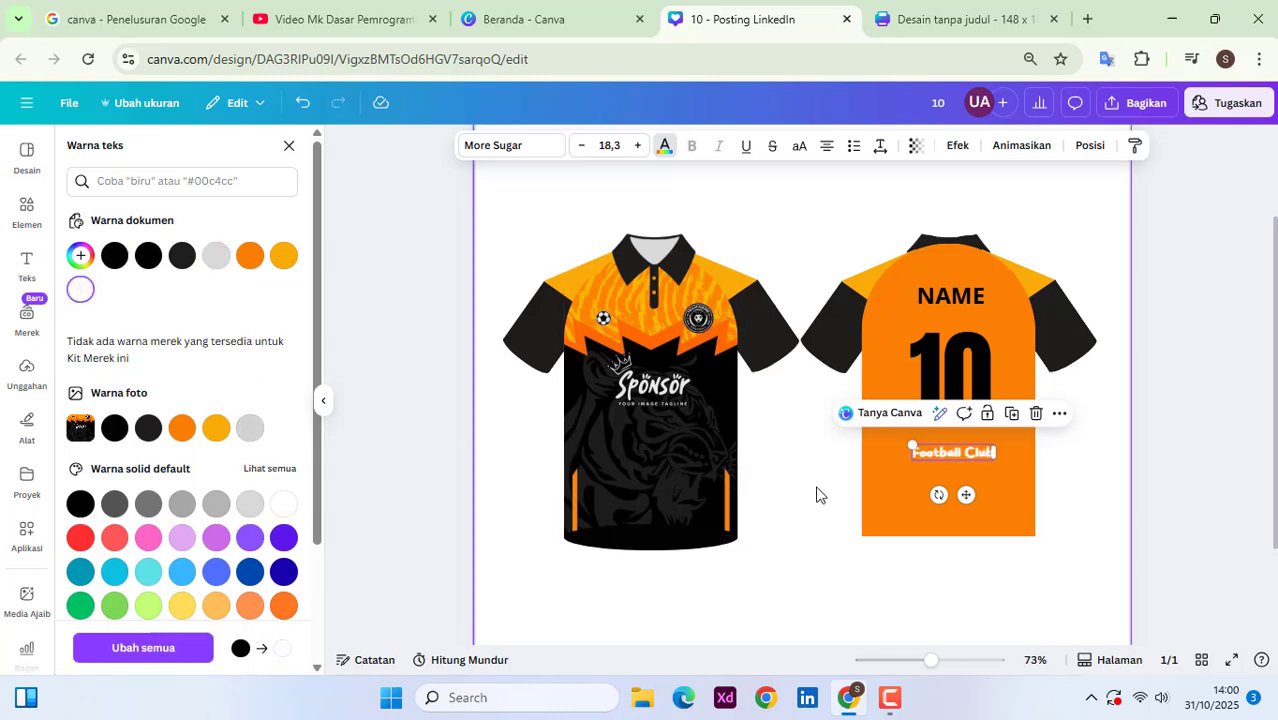
scroll(1093, 514, "up", 1)
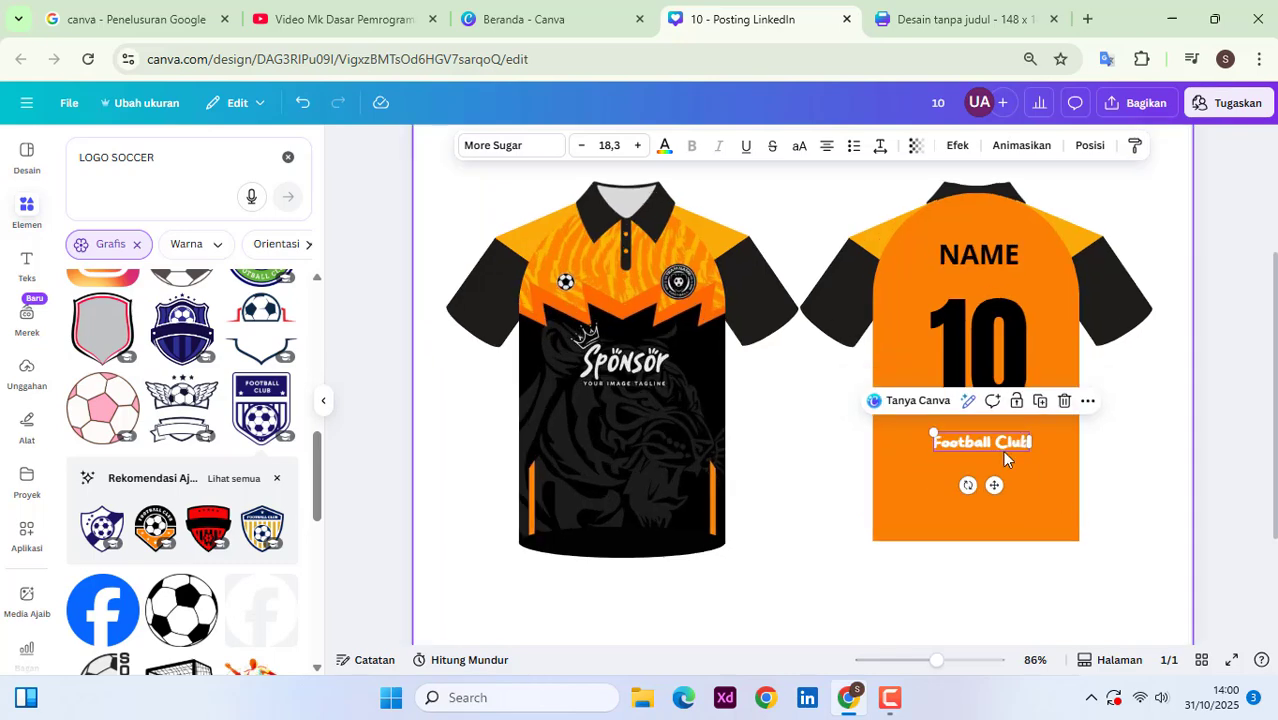
left_click_drag(933, 432, 919, 430)
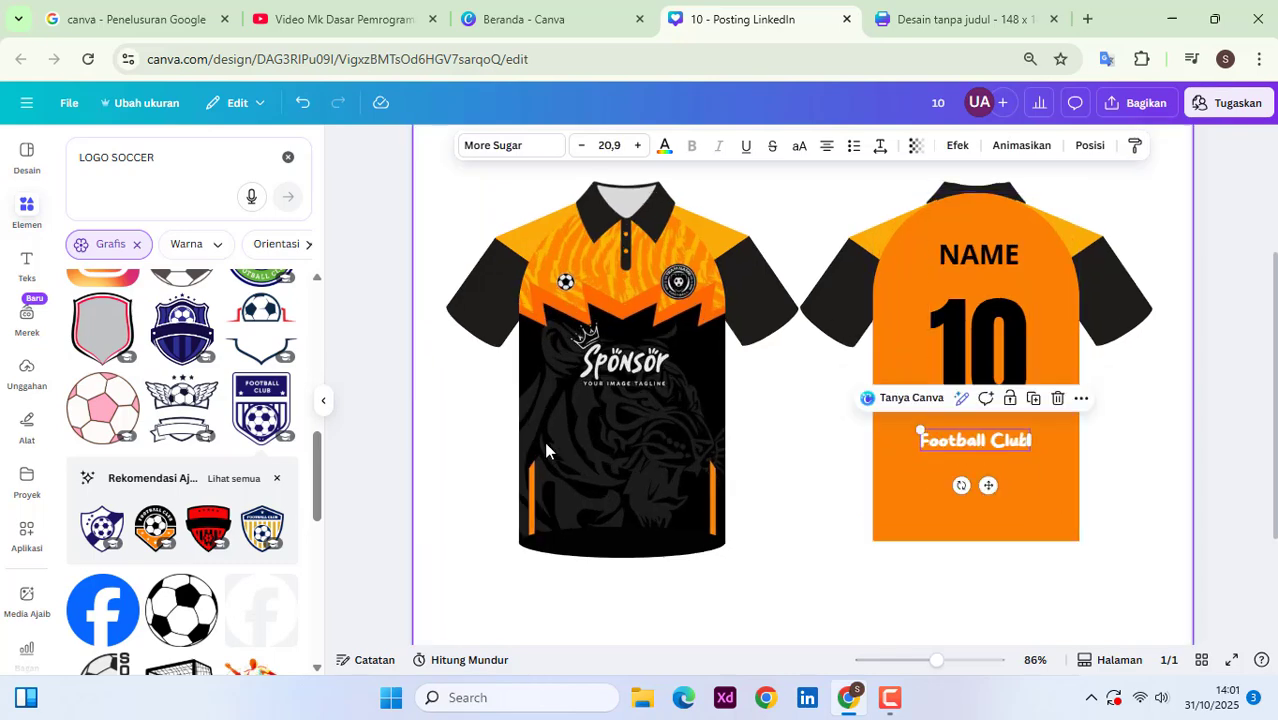
Step: Set the Football Club text in the Brittany font and enlarge it to font size 28.3
left_click(490, 150)
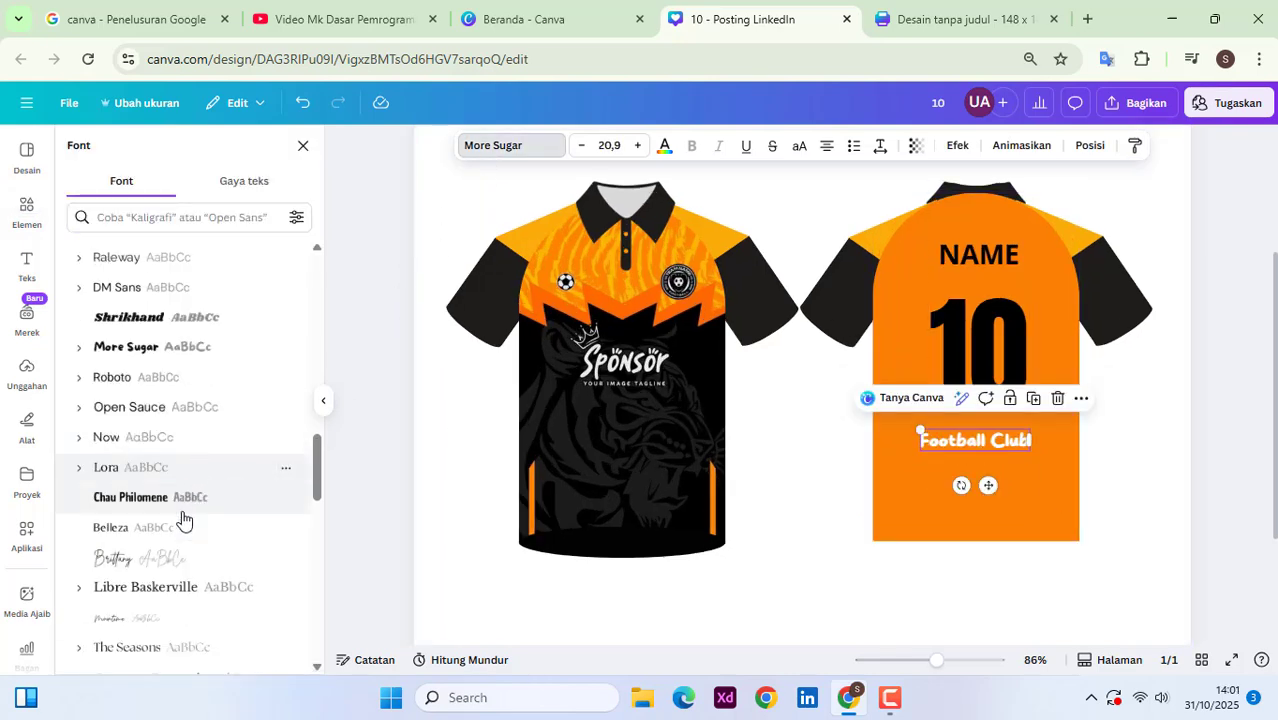
left_click(168, 558)
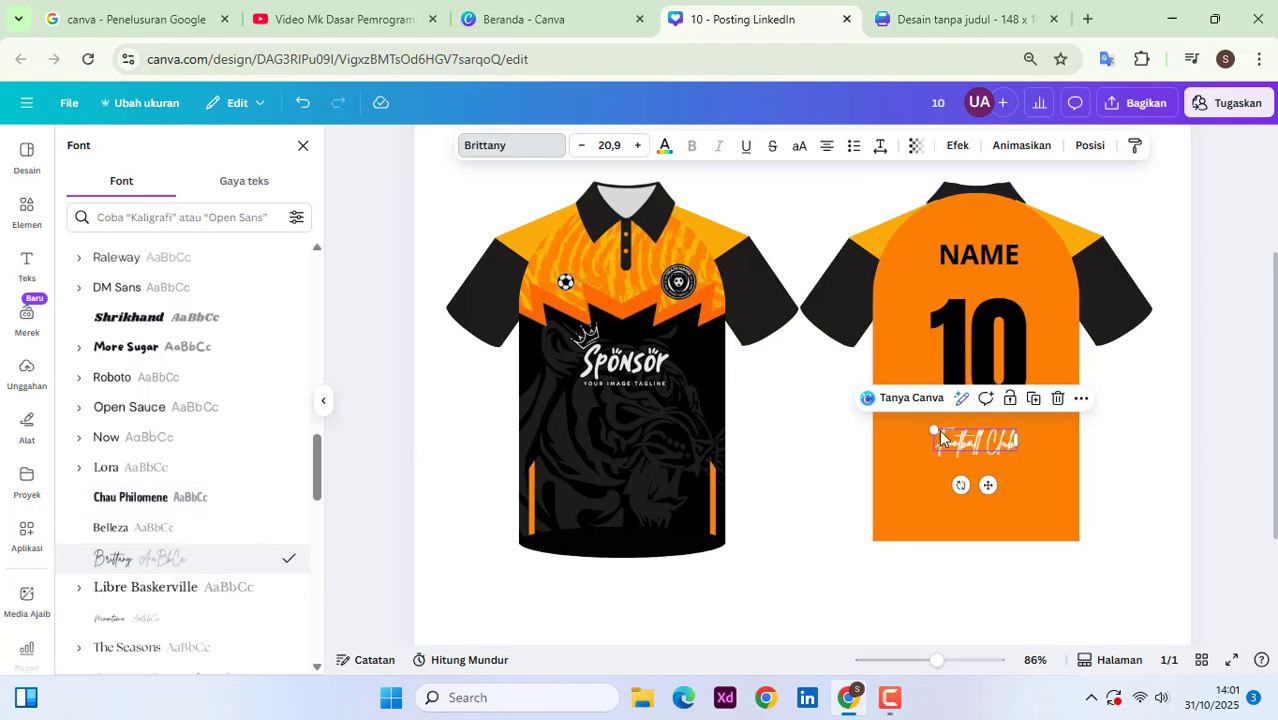
left_click_drag(933, 430, 965, 440)
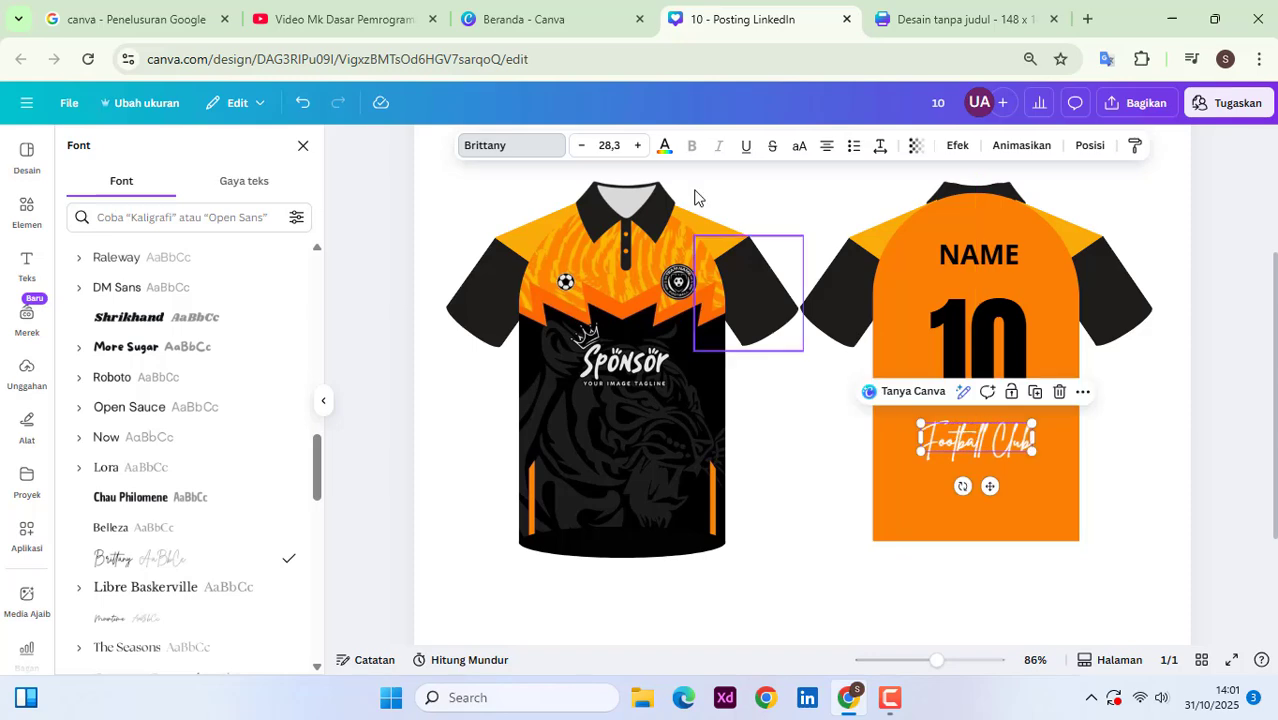
Step: Colour the Football Club text dark charcoal from the document colours and fit it at font size 26 centred just below the number 10
left_click(664, 146)
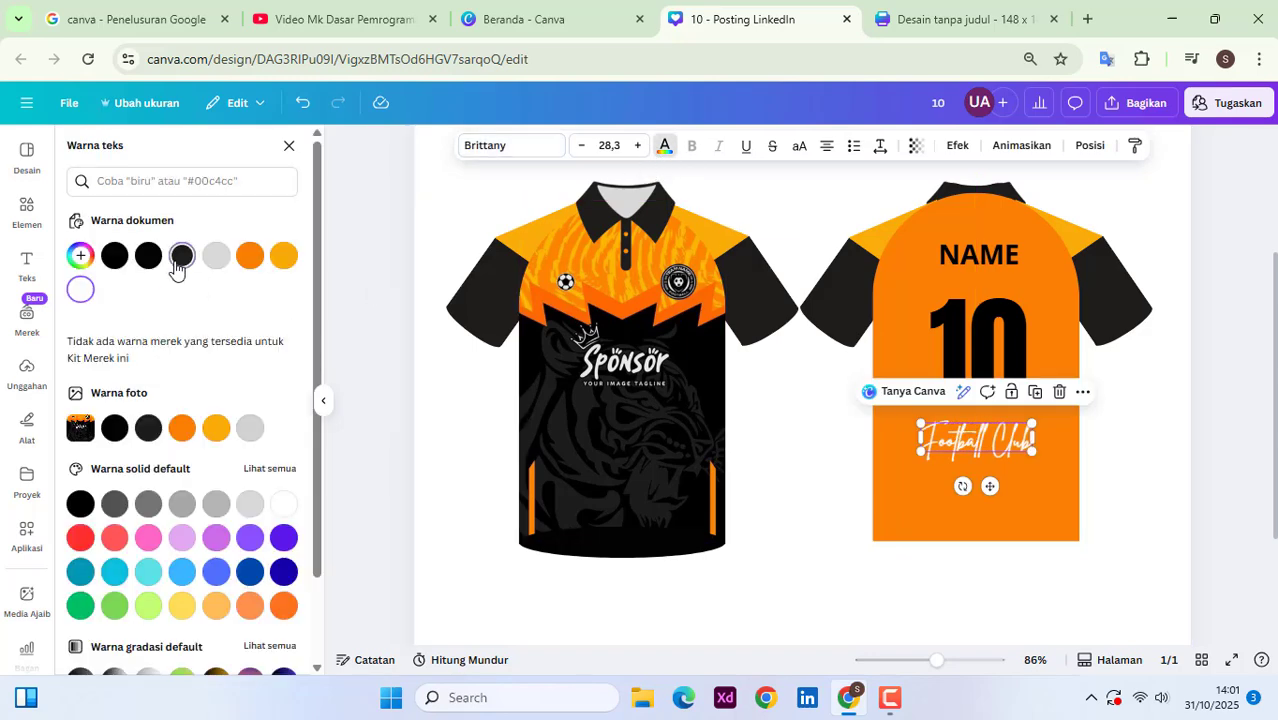
left_click(180, 258)
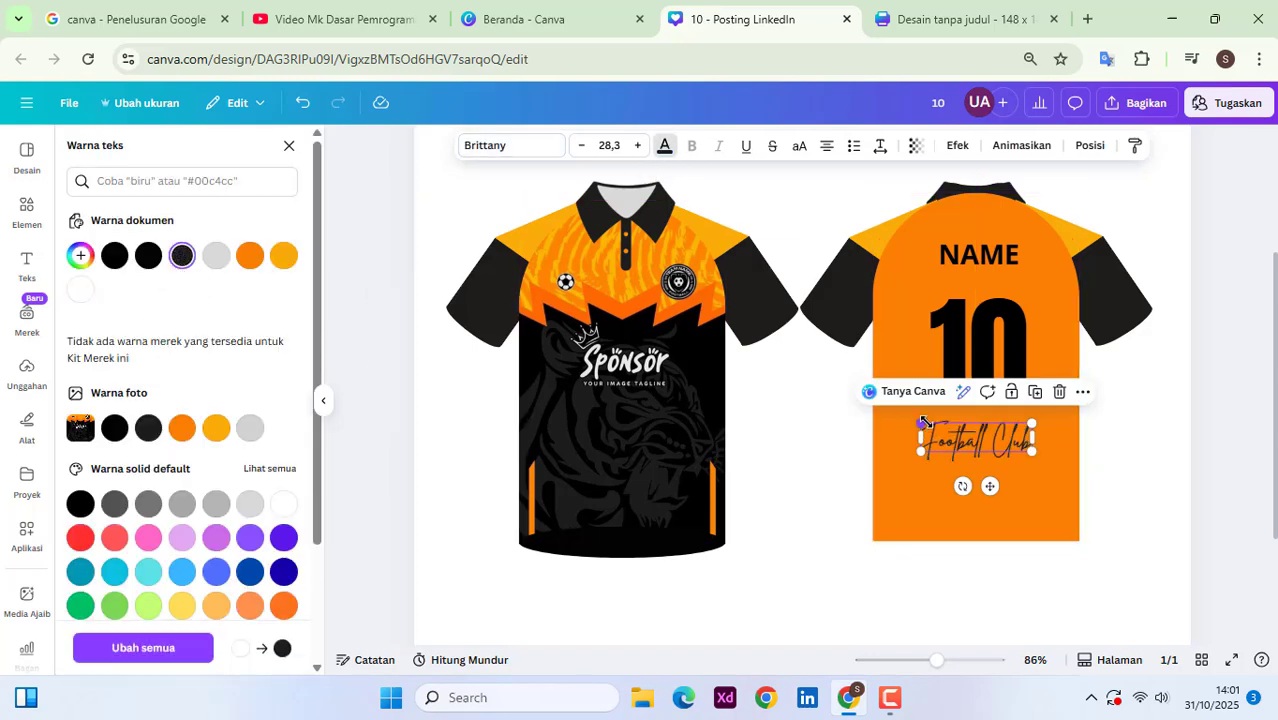
left_click_drag(922, 422, 971, 441)
key("Escape")
scroll(1158, 470, "down", 4)
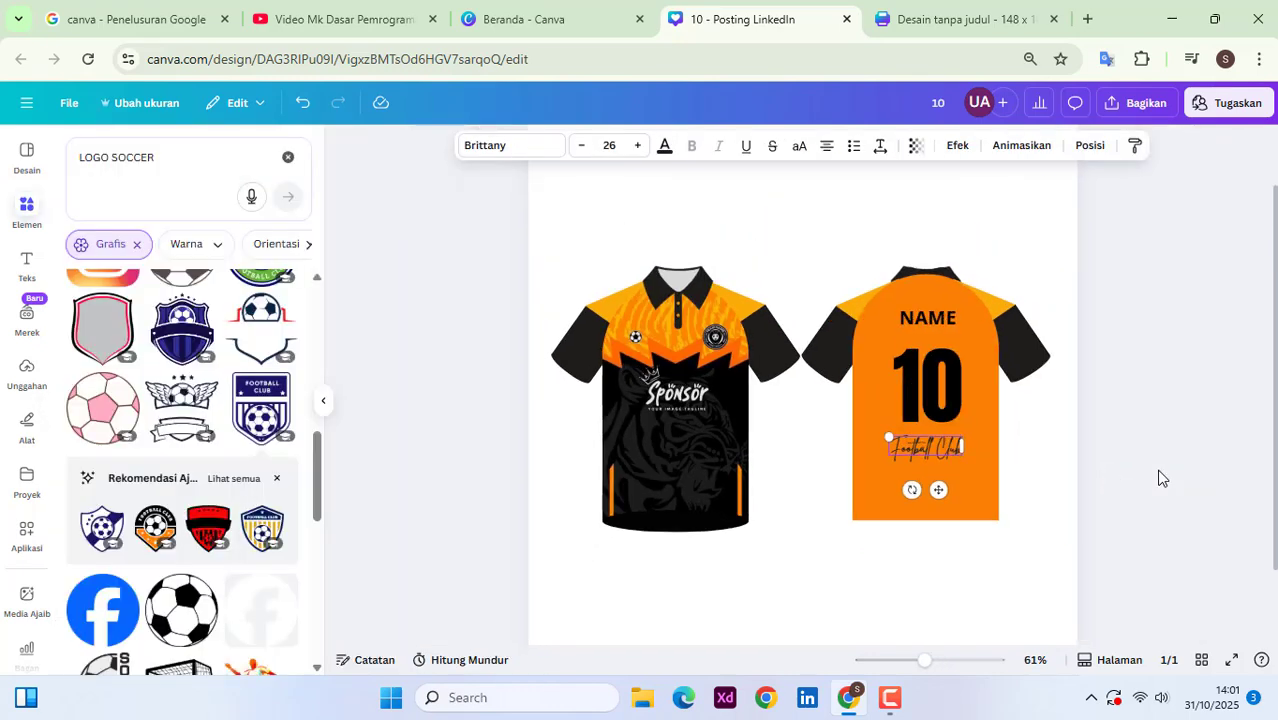
left_click(1030, 496)
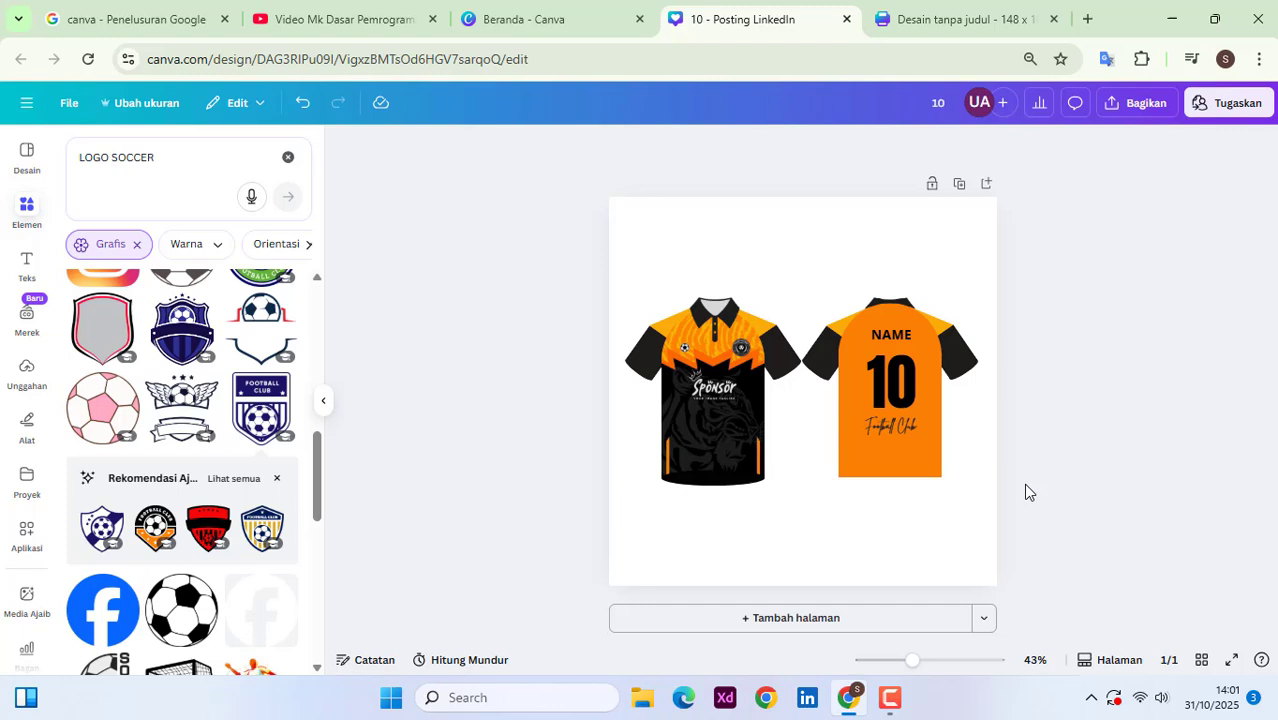